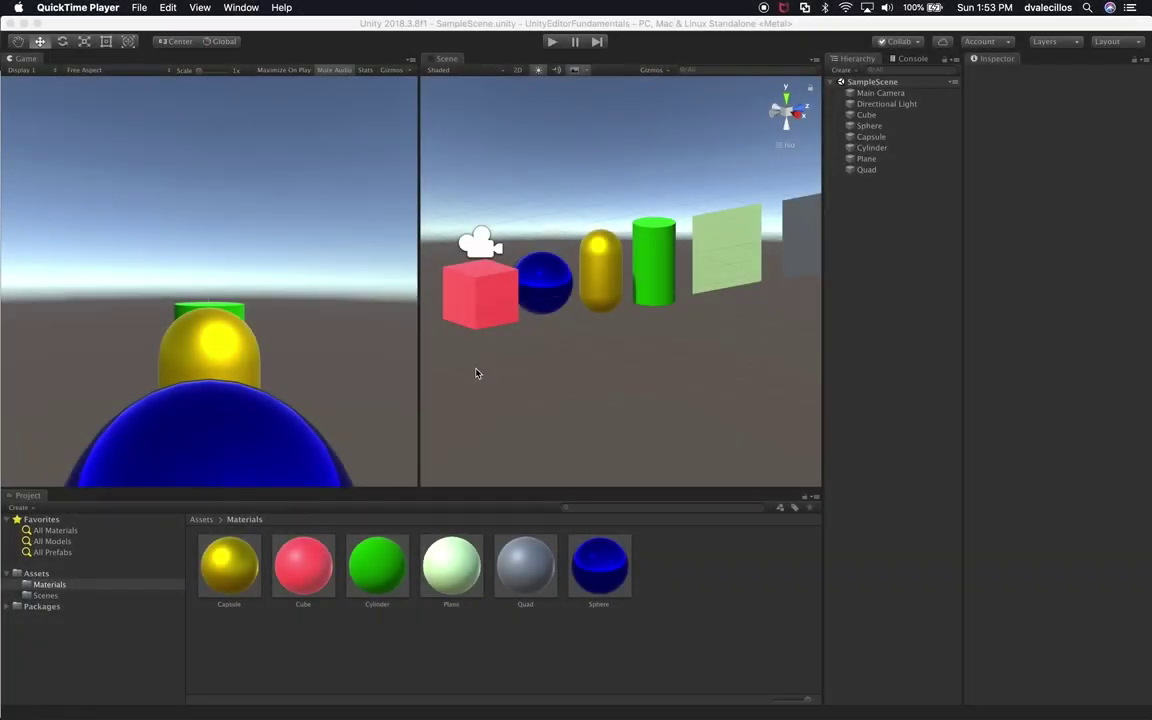
# - Collapse the material settings shown for the cube and for the sphere
pyautogui.click(876, 116)
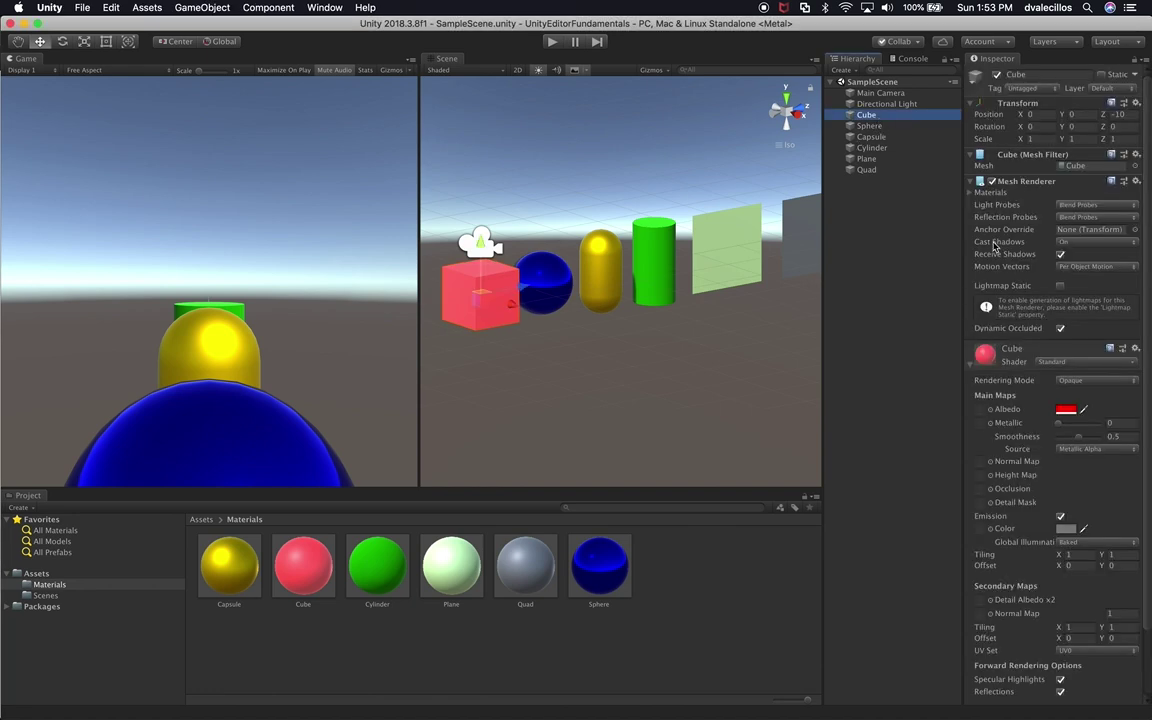
pyautogui.click(970, 365)
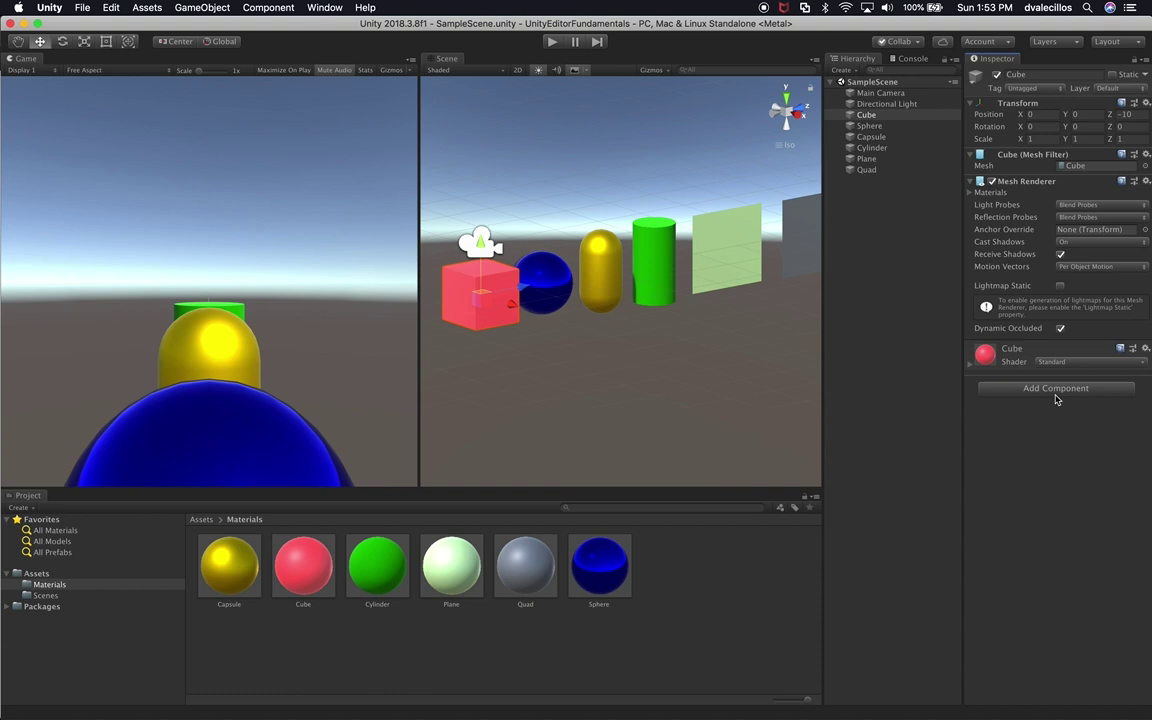
pyautogui.click(541, 278)
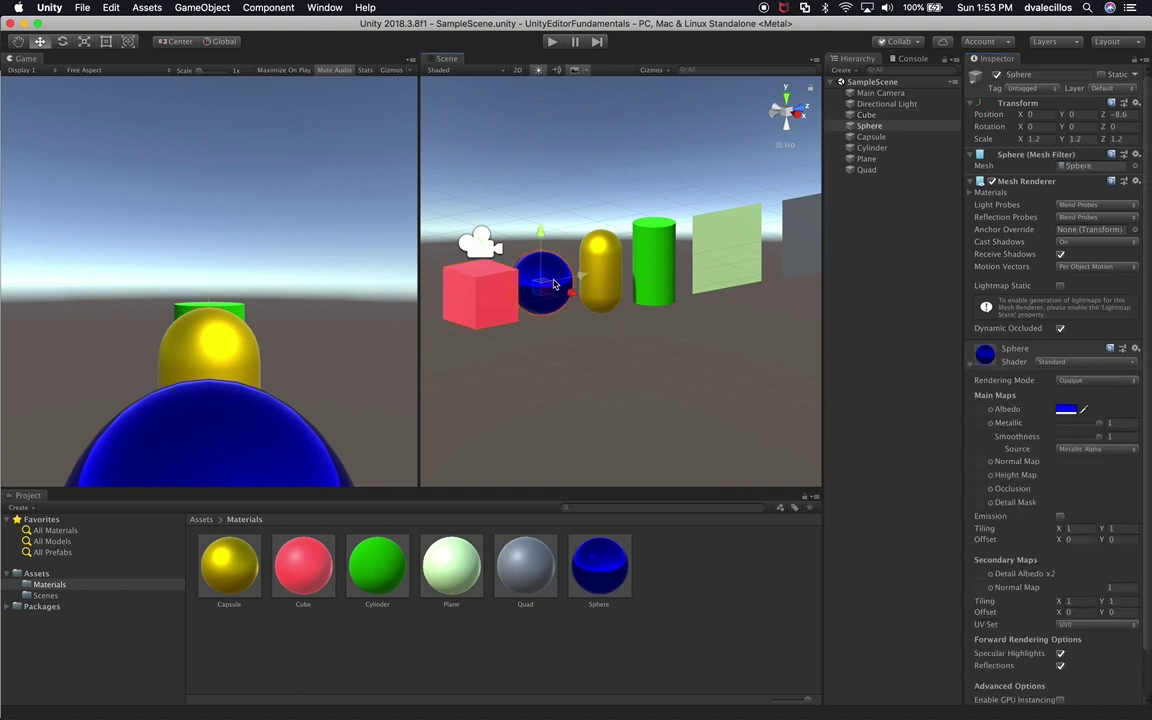
pyautogui.click(970, 366)
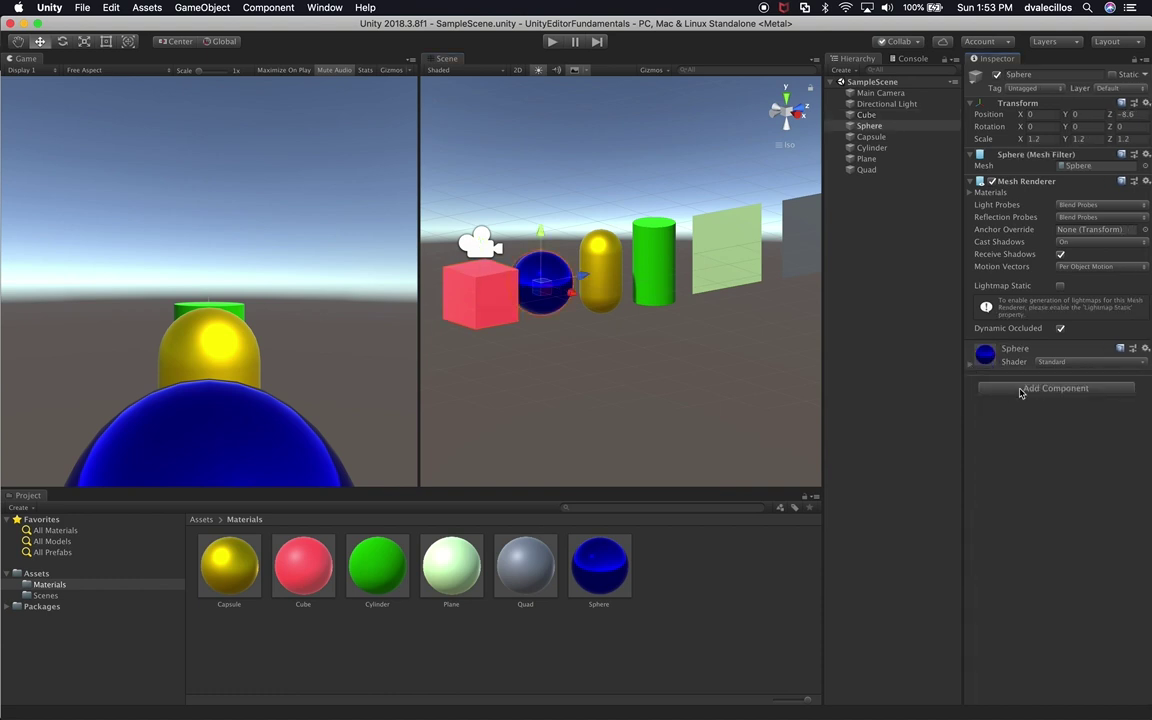
# - Select the cube and widen the Scene view by narrowing the Game view
pyautogui.click(489, 279)
pyautogui.moveTo(419, 270); pyautogui.dragTo(197, 267)
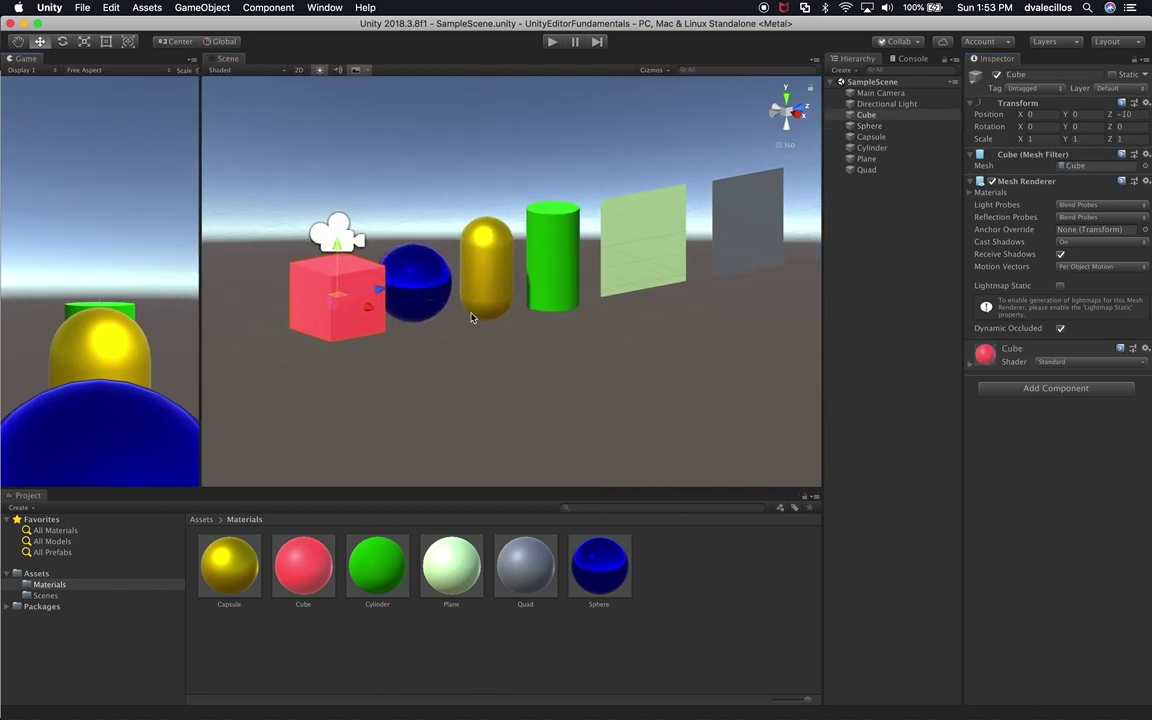
pyautogui.moveTo(496, 314); pyautogui.dragTo(537, 329, button='middle')
pyautogui.scroll(3, 540, 335)
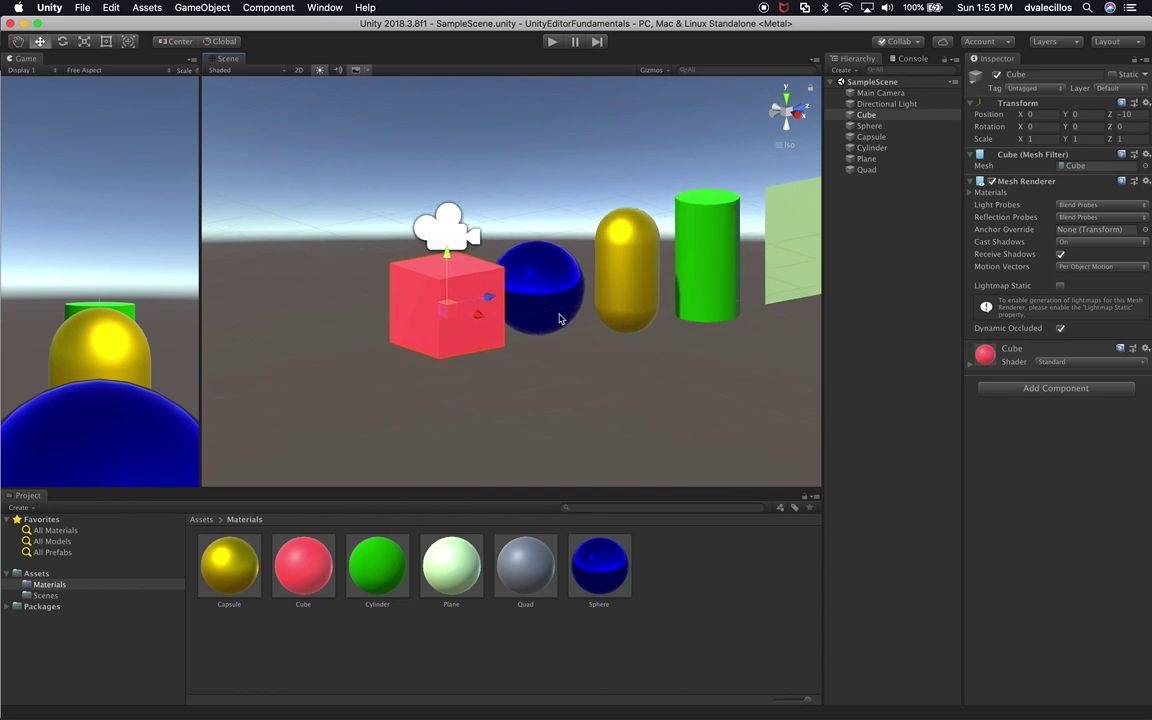
# - Shrink the 3D gizmo icons so the Main Camera icon takes up less of the Scene view
pyautogui.click(420, 212)
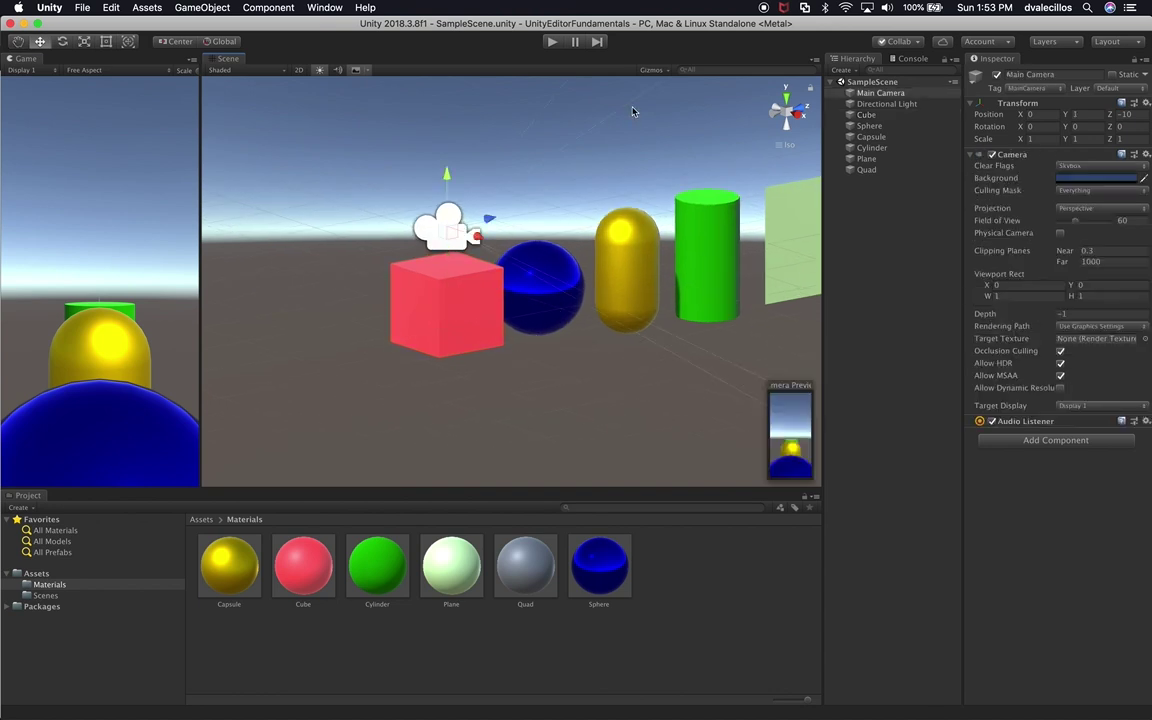
pyautogui.click(651, 70)
pyautogui.moveTo(765, 90)
pyautogui.mouseDown()
pyautogui.moveTo(722, 90)
pyautogui.moveTo(751, 92)
pyautogui.mouseUp()
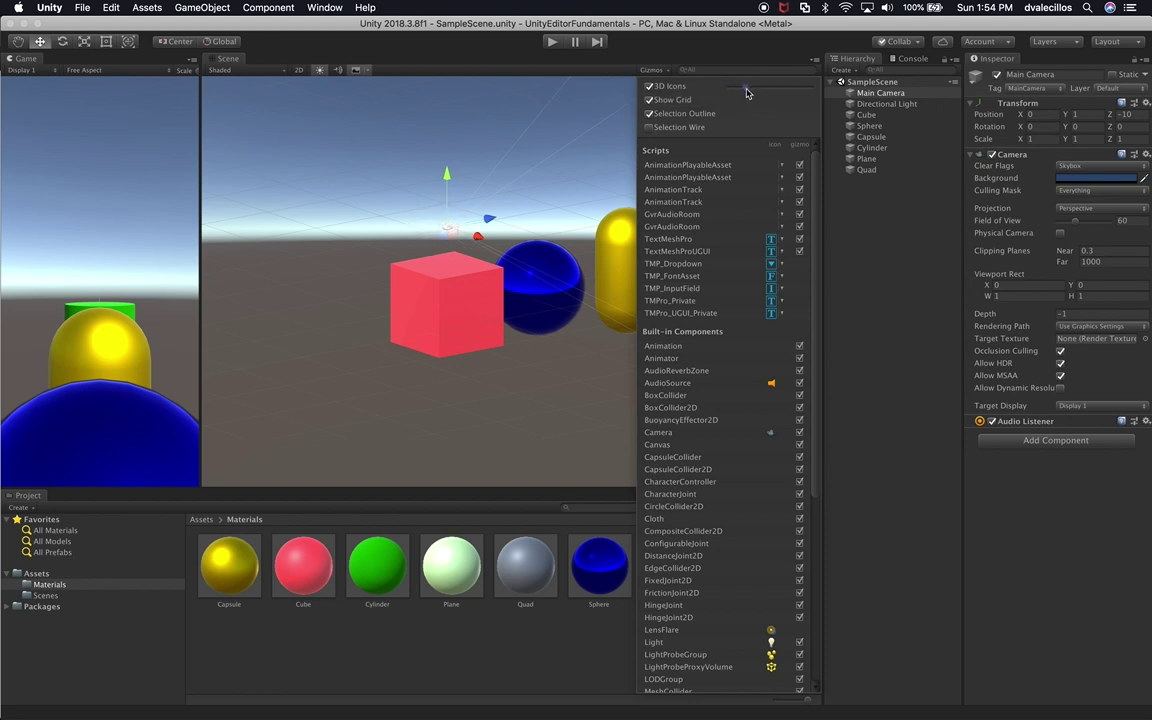
pyautogui.click(320, 196)
# - Select the cube and switch the Scene view from isometric to perspective projection
pyautogui.click(440, 300)
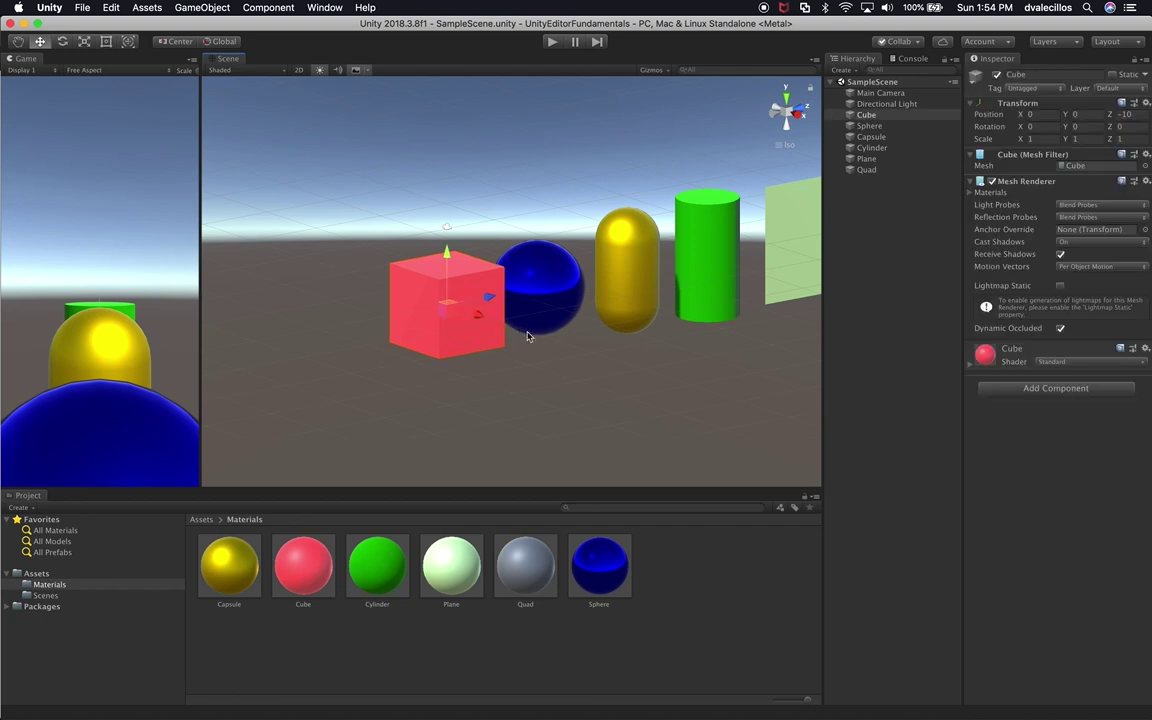
pyautogui.press('q')
pyautogui.moveTo(579, 360); pyautogui.dragTo(528, 365)
pyautogui.press('w')
pyautogui.scroll(5, 528, 365)
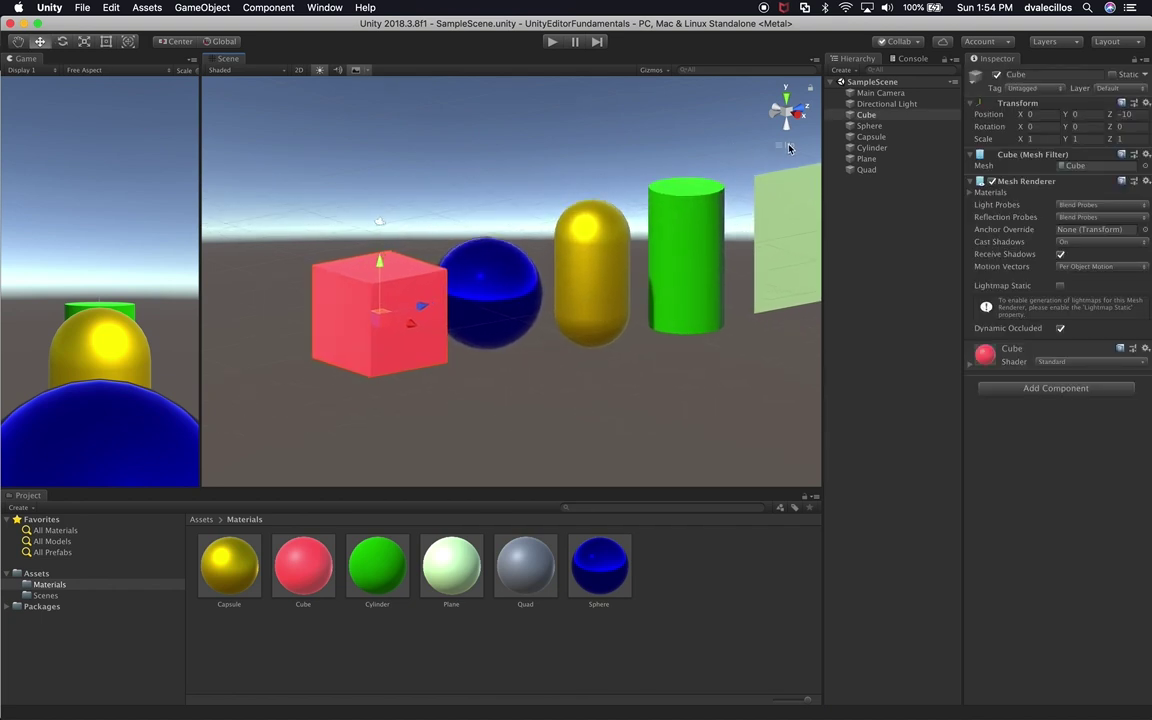
pyautogui.scroll(5, 789, 148)
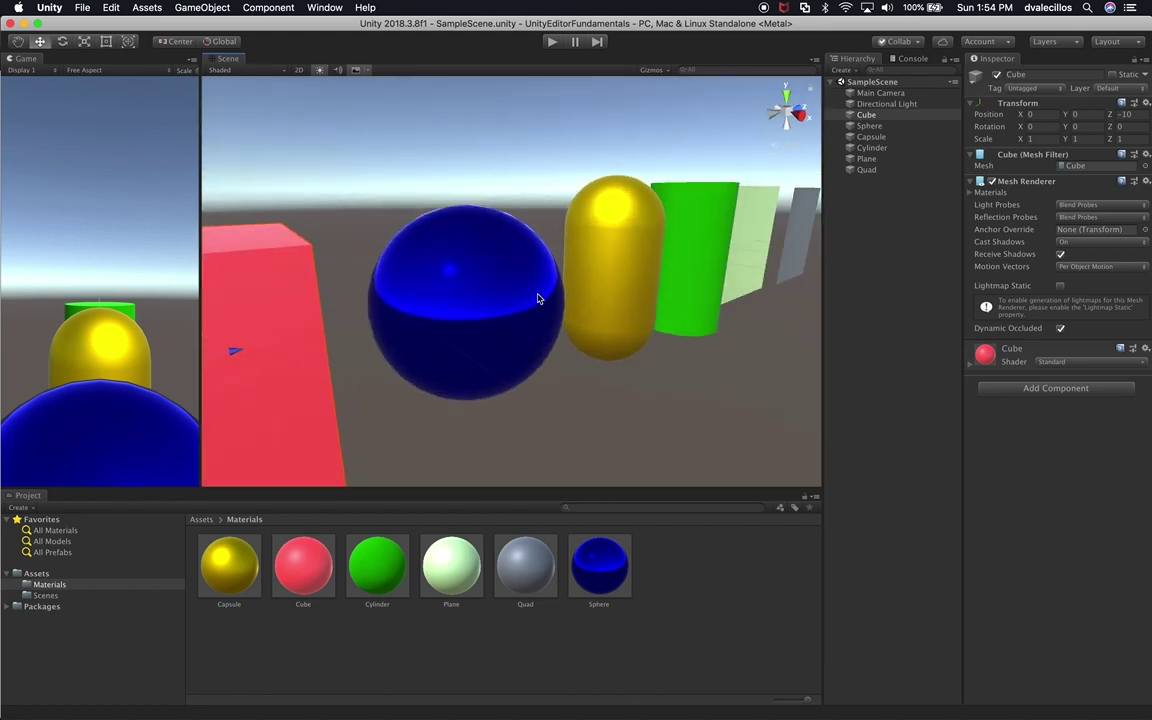
pyautogui.scroll(-10, 537, 298)
pyautogui.scroll(5, 588, 304)
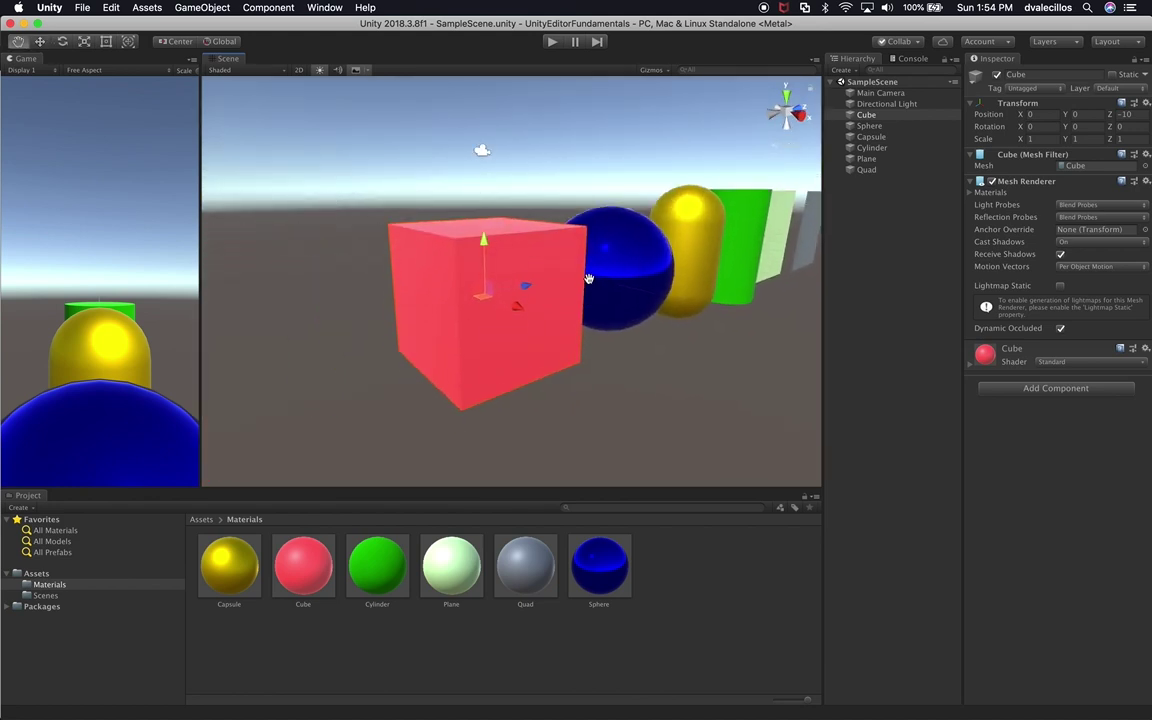
# - Align the Main Camera with the current Scene view and adjust the width of the Game view
pyautogui.moveTo(200, 207); pyautogui.dragTo(286, 205)
pyautogui.click(520, 153)
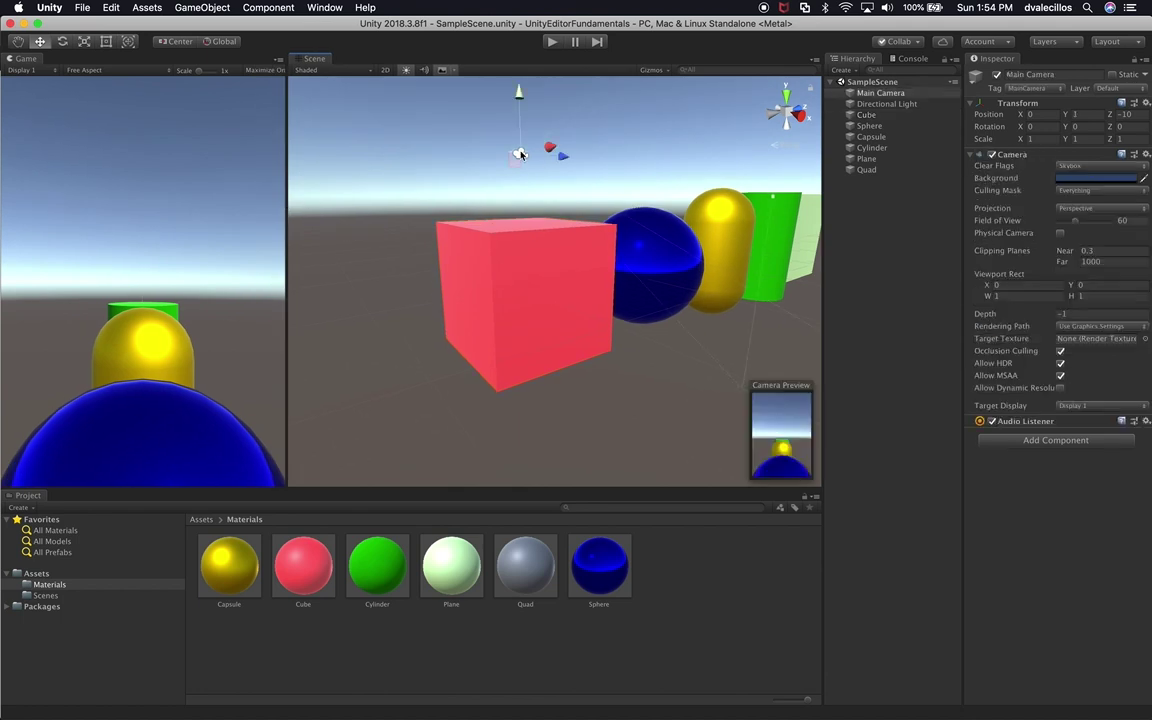
pyautogui.moveTo(516, 194); pyautogui.dragTo(555, 233, button='middle')
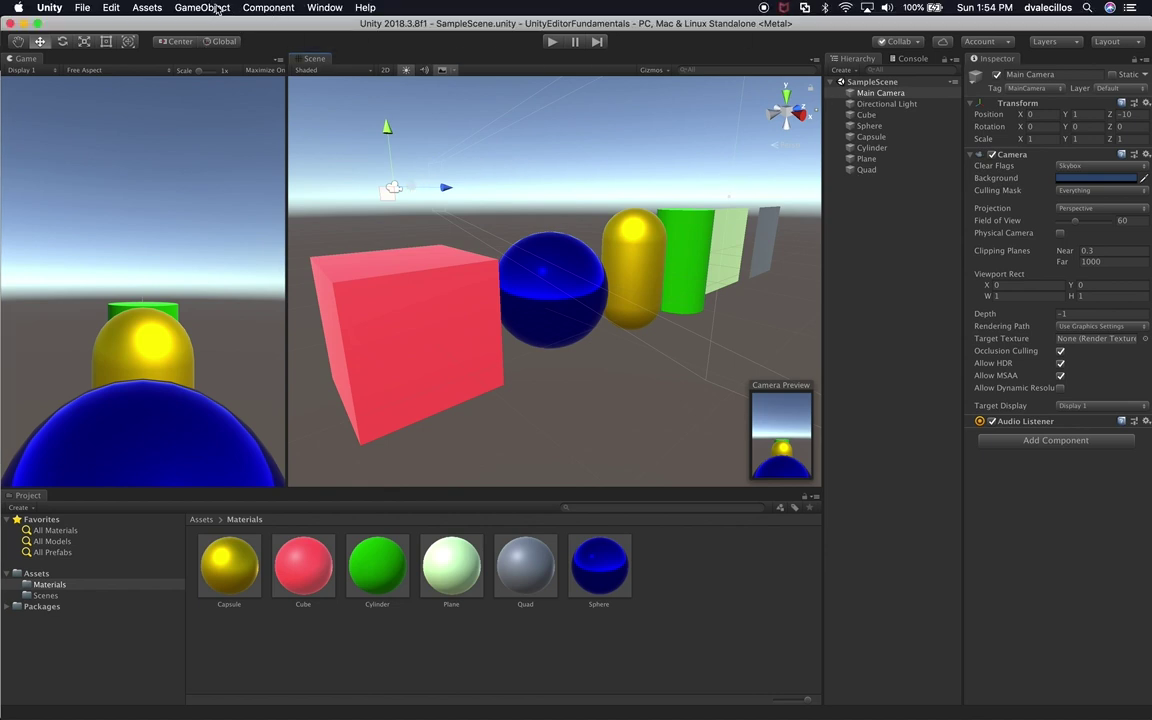
pyautogui.click(199, 8)
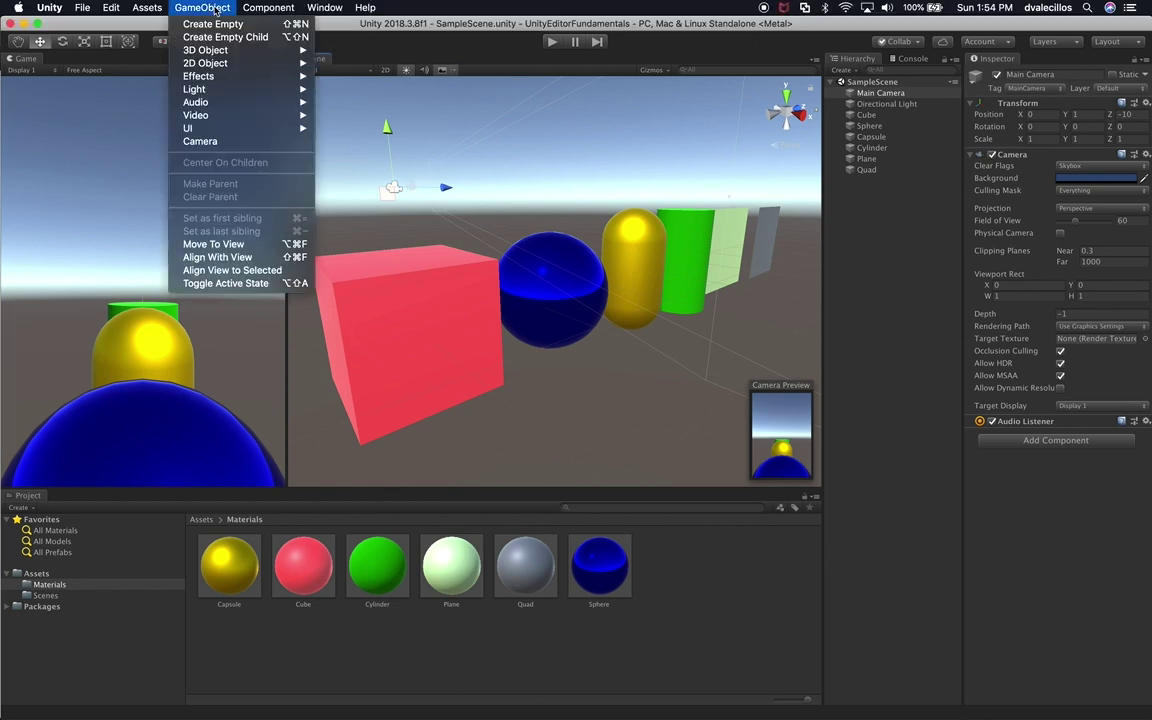
pyautogui.click(240, 262)
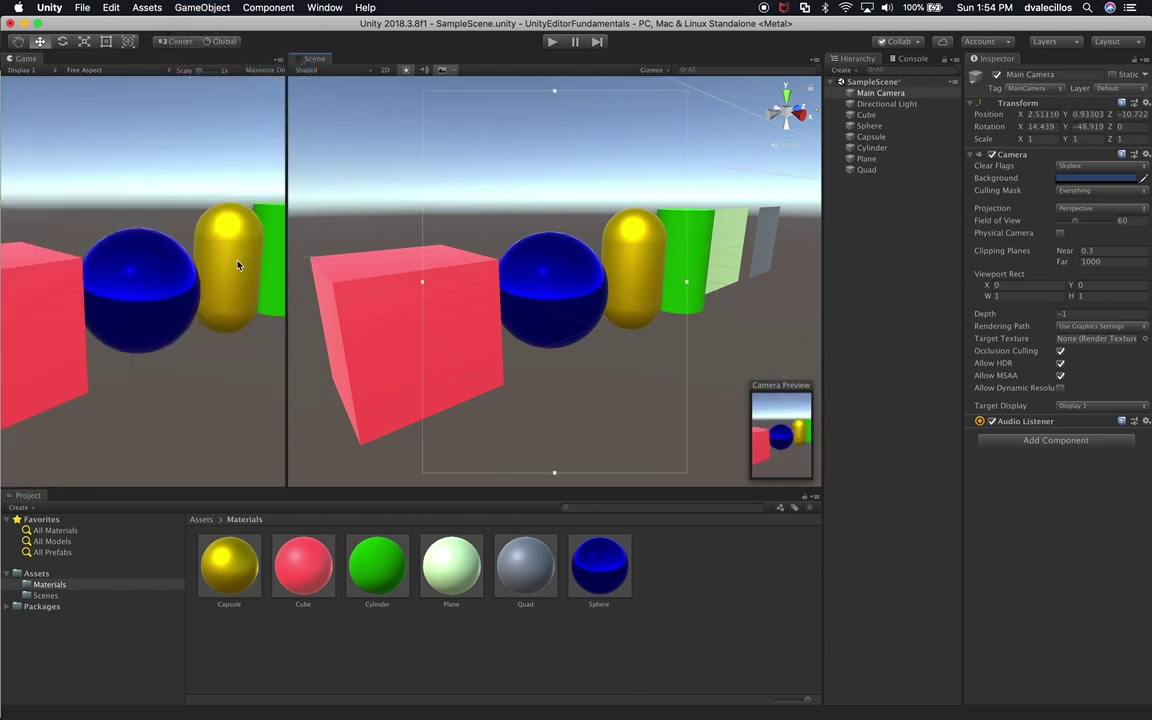
pyautogui.moveTo(285, 249); pyautogui.dragTo(332, 303)
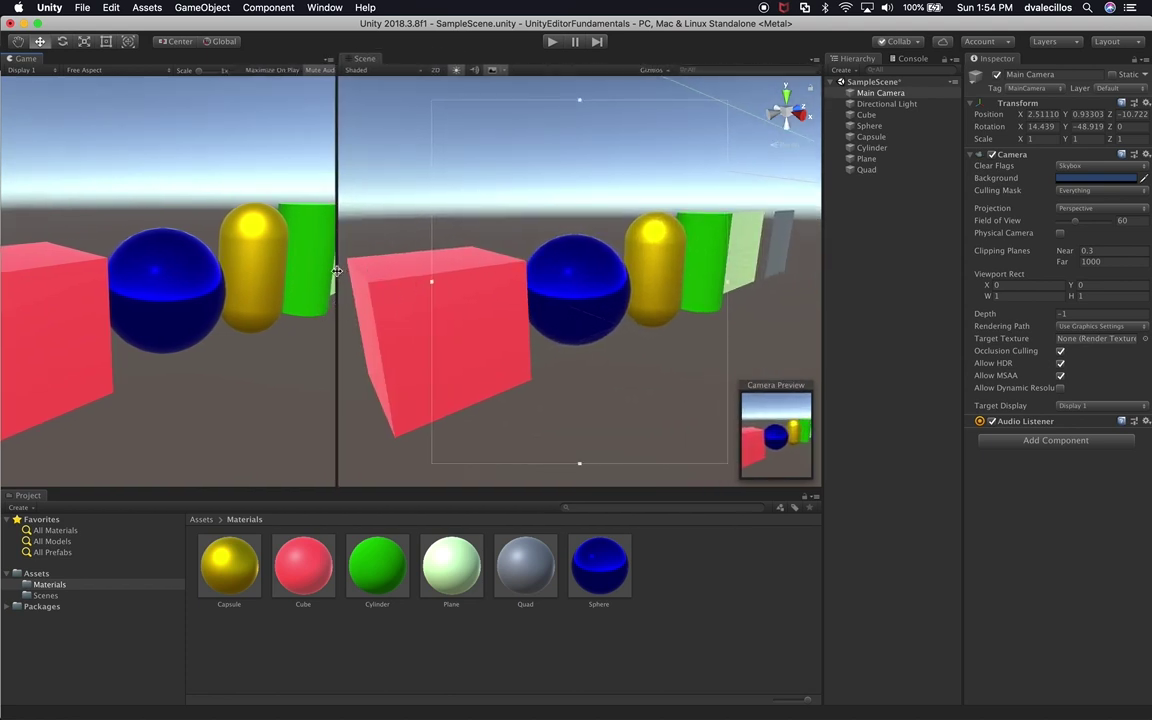
pyautogui.moveTo(336, 212); pyautogui.dragTo(268, 240)
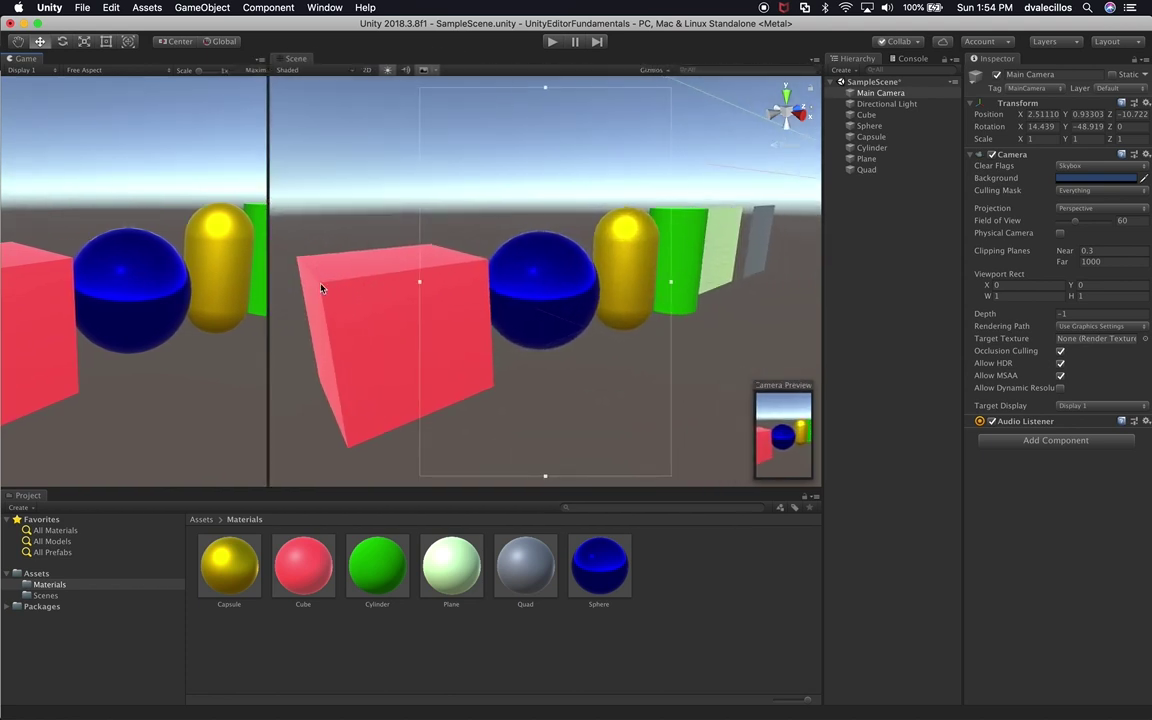
# - Add a Box Collider component to the cube
pyautogui.click(355, 320)
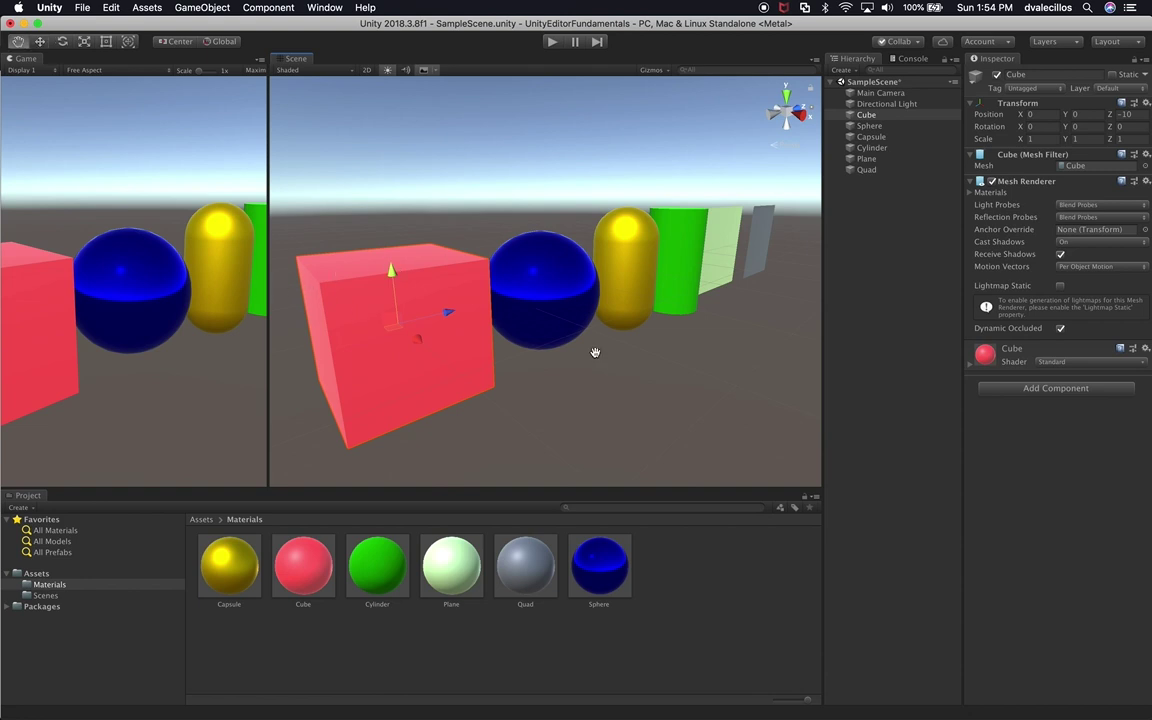
pyautogui.keyDown('alt'); pyautogui.moveTo(594, 352); pyautogui.dragTo(630, 347); pyautogui.keyUp('alt')
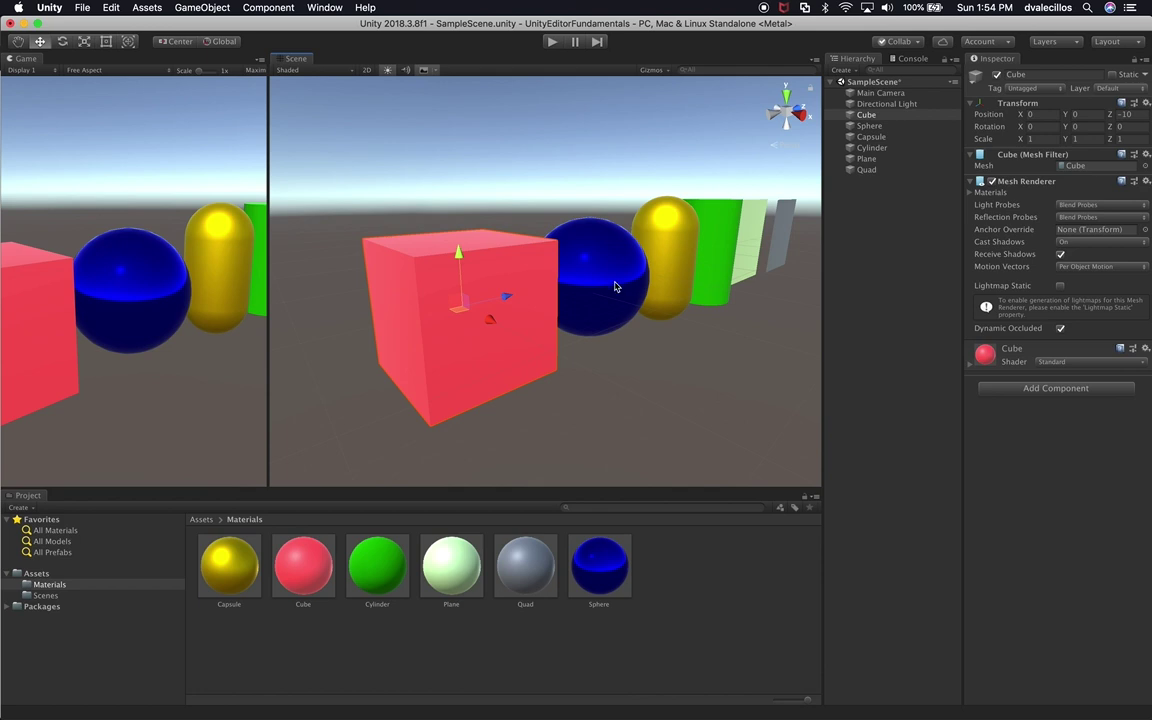
pyautogui.click(558, 272)
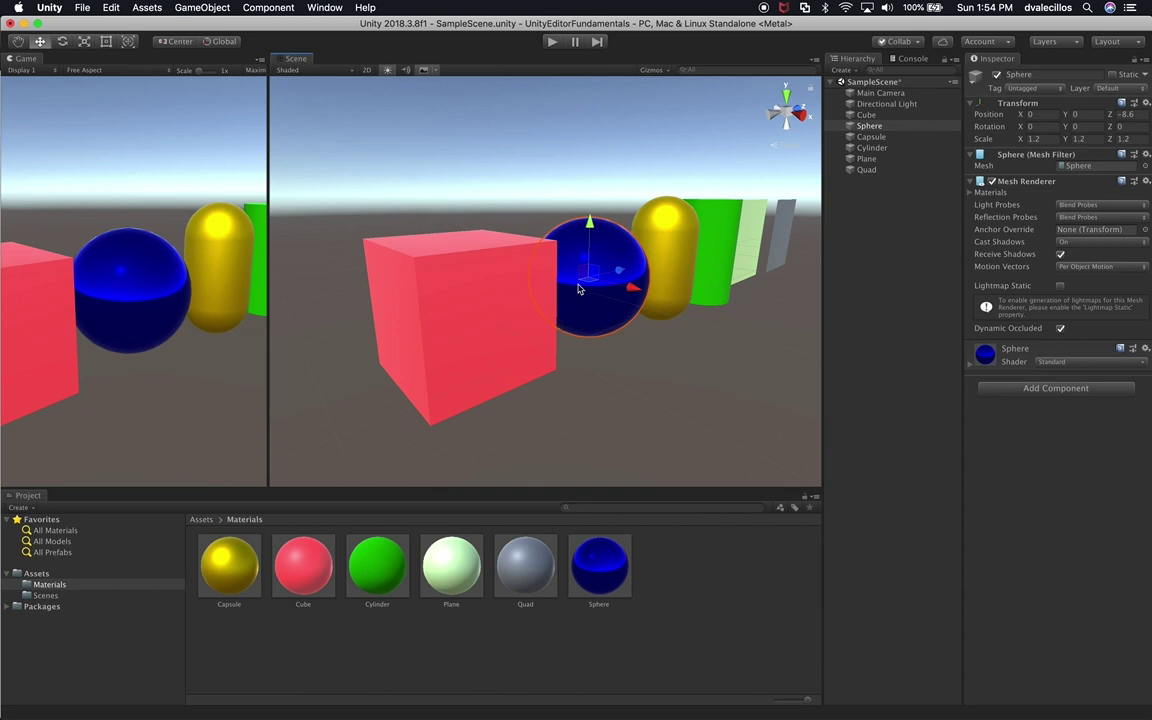
pyautogui.click(459, 257)
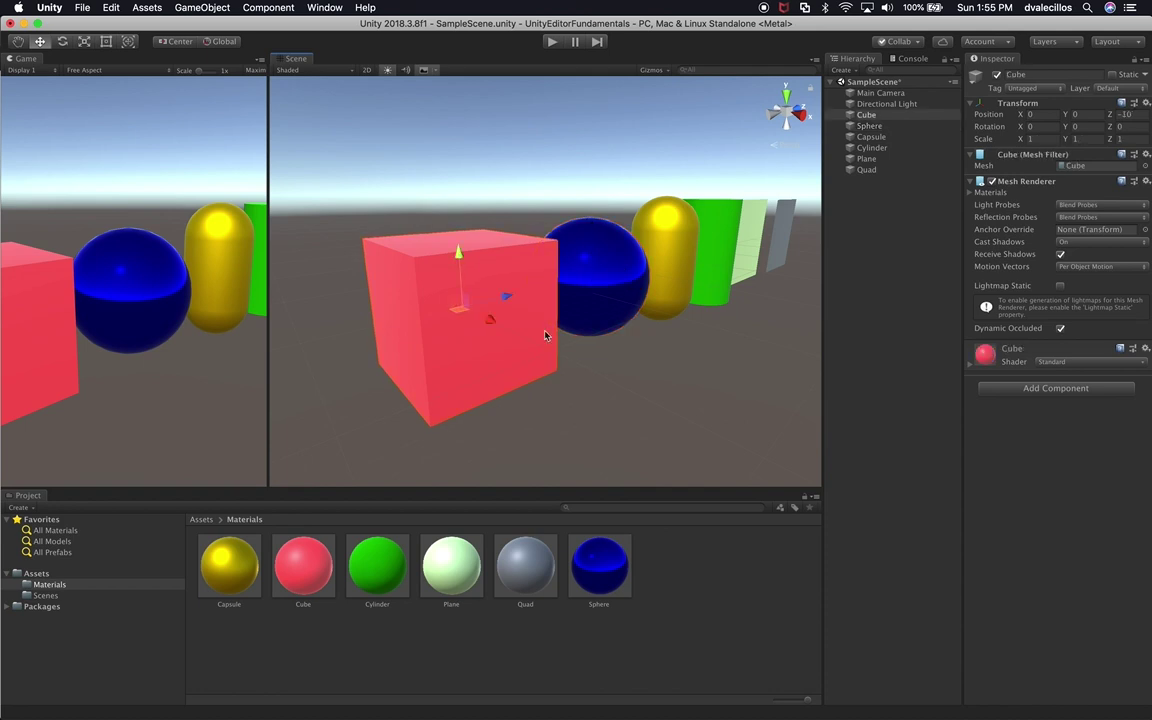
pyautogui.click(1030, 390)
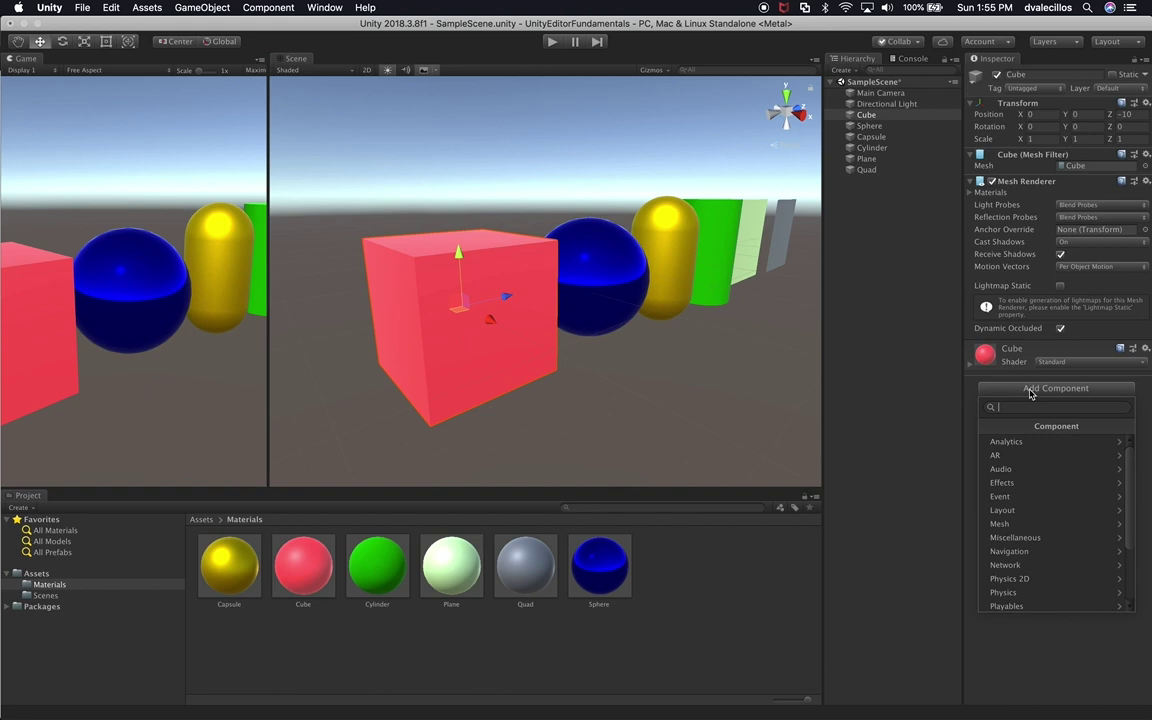
pyautogui.write('collider')
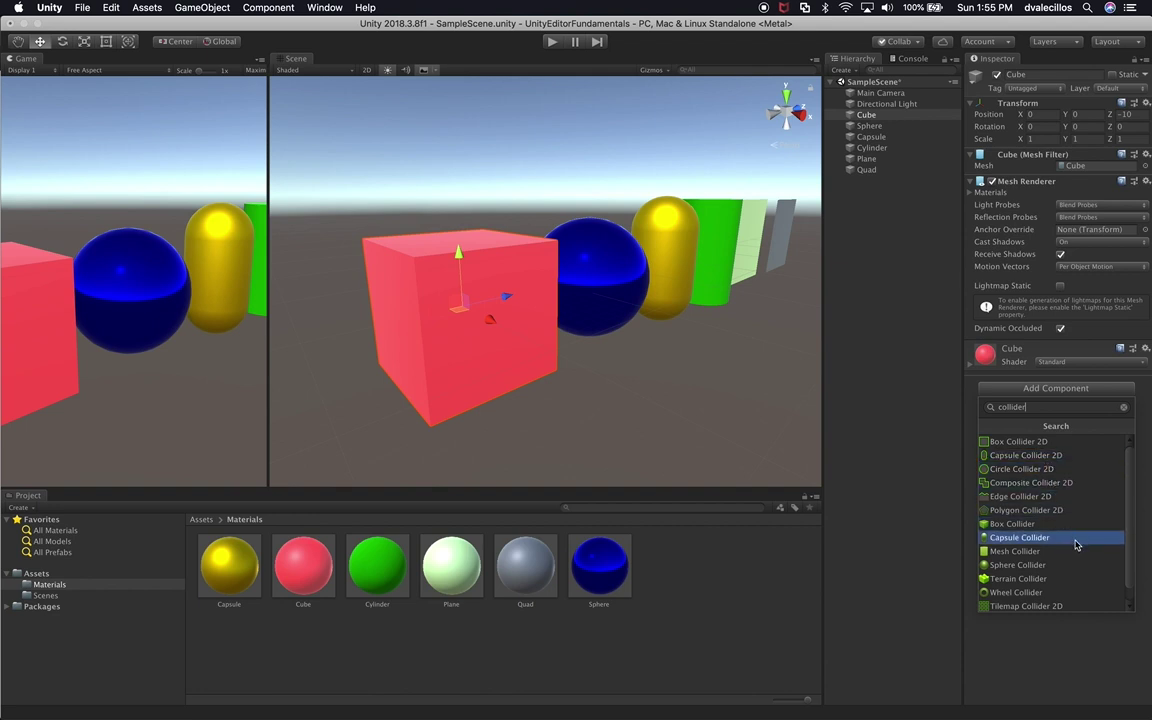
pyautogui.scroll(-1, 1072, 557)
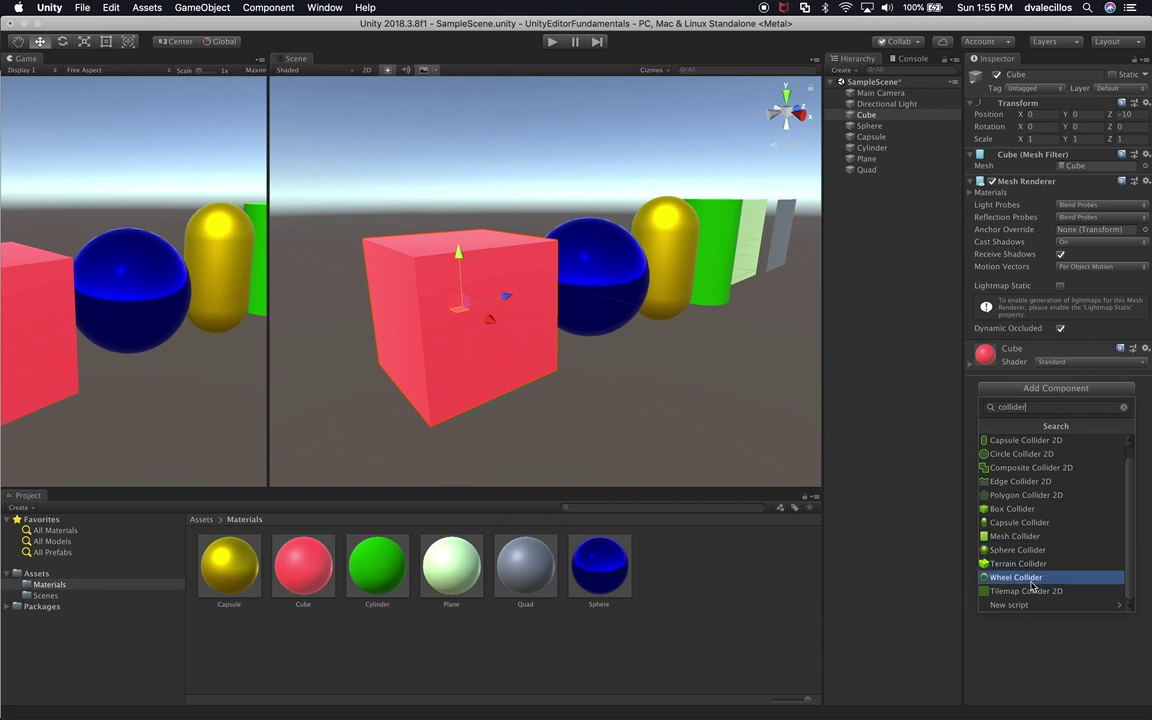
pyautogui.click(1033, 509)
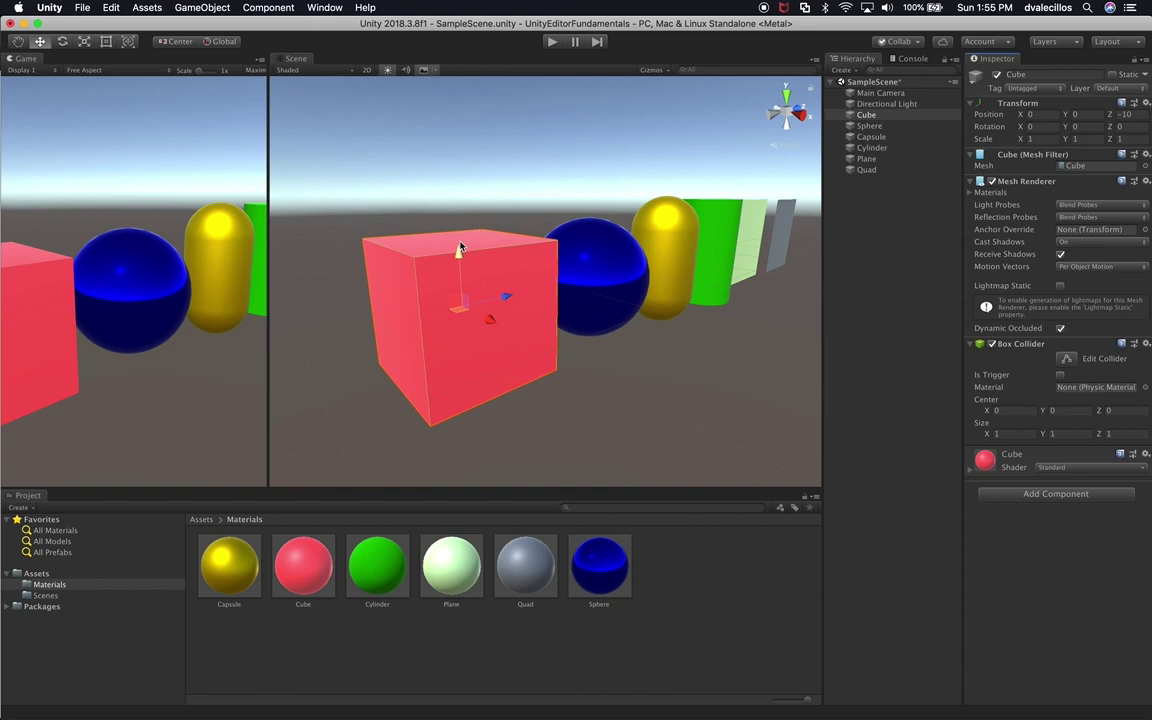
# - Examine the Box Collider's outline on the cube by disabling the component and enabling it again
pyautogui.keyDown('alt'); pyautogui.moveTo(424, 257); pyautogui.dragTo(561, 306); pyautogui.keyUp('alt')
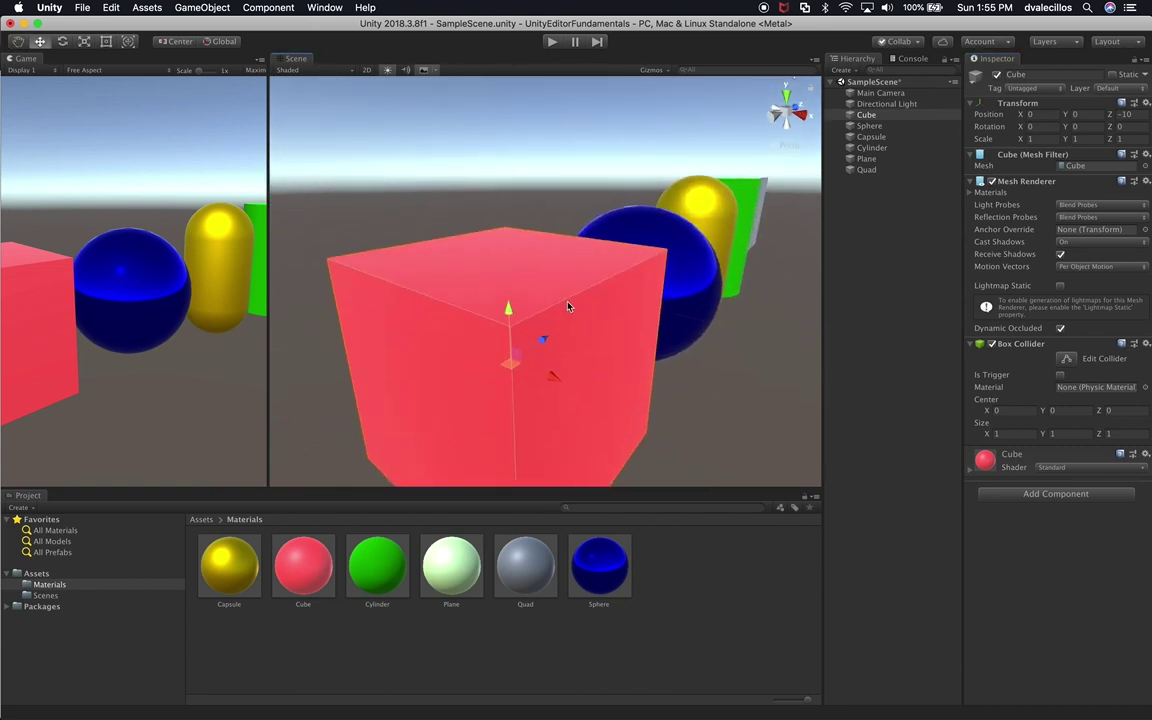
pyautogui.click(993, 344)
pyautogui.click(993, 344)
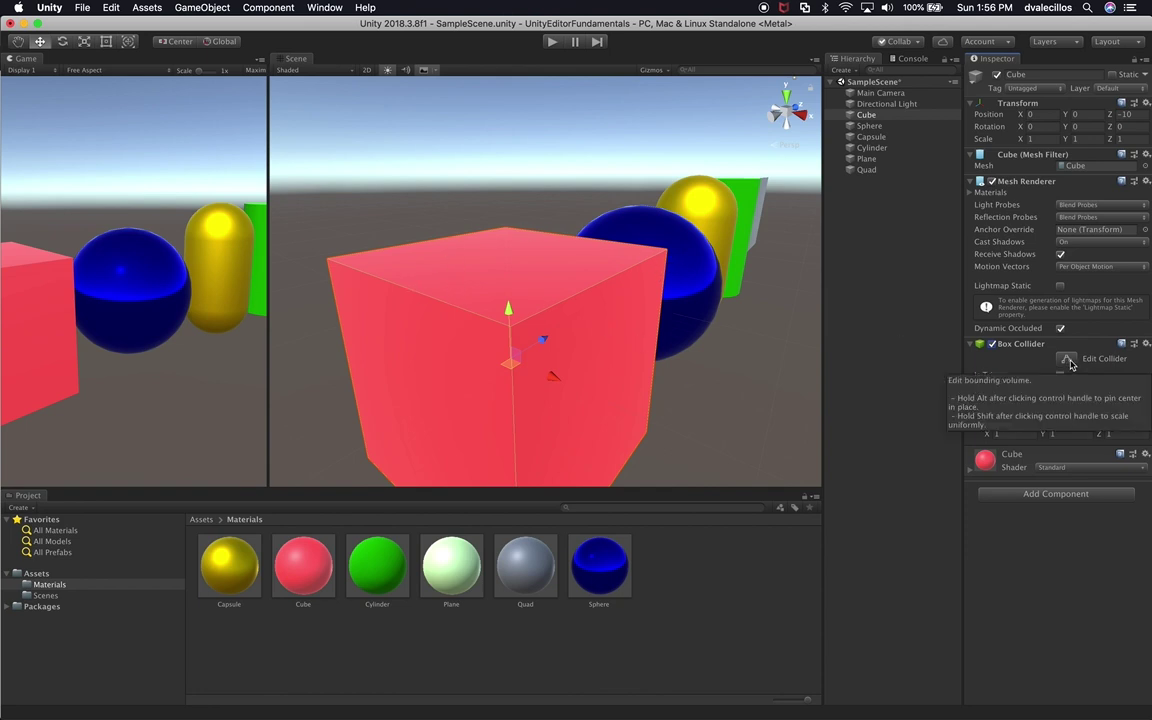
pyautogui.click(1068, 360)
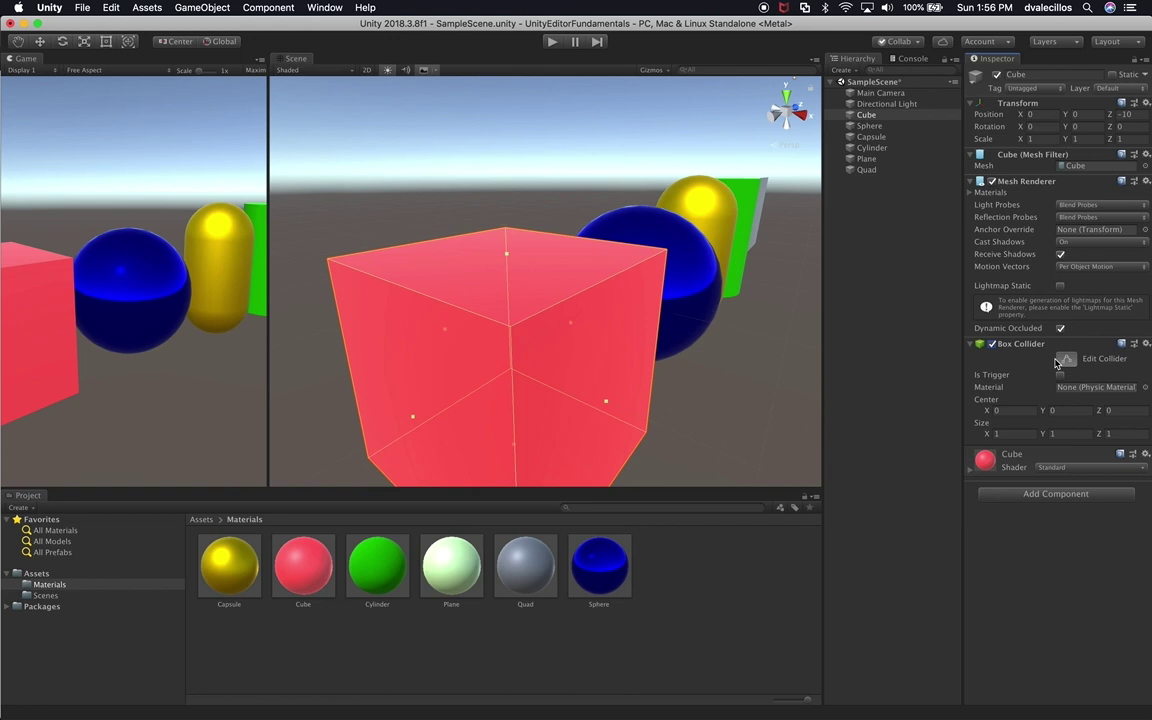
pyautogui.scroll(-2, 667, 386)
pyautogui.scroll(4, 667, 386)
pyautogui.scroll(-2, 667, 386)
pyautogui.press('w')
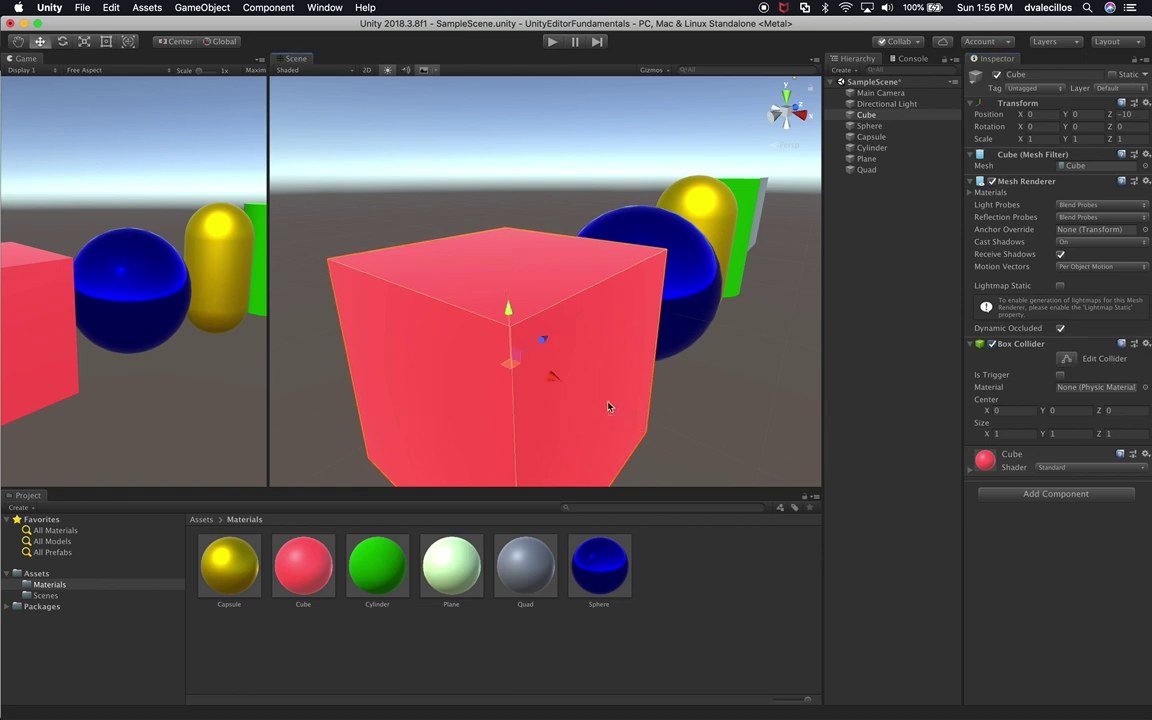
# - Edit the cube's Box Collider, stretching it to about 1.29 along X and about 1.14 along Y
pyautogui.click(1066, 358)
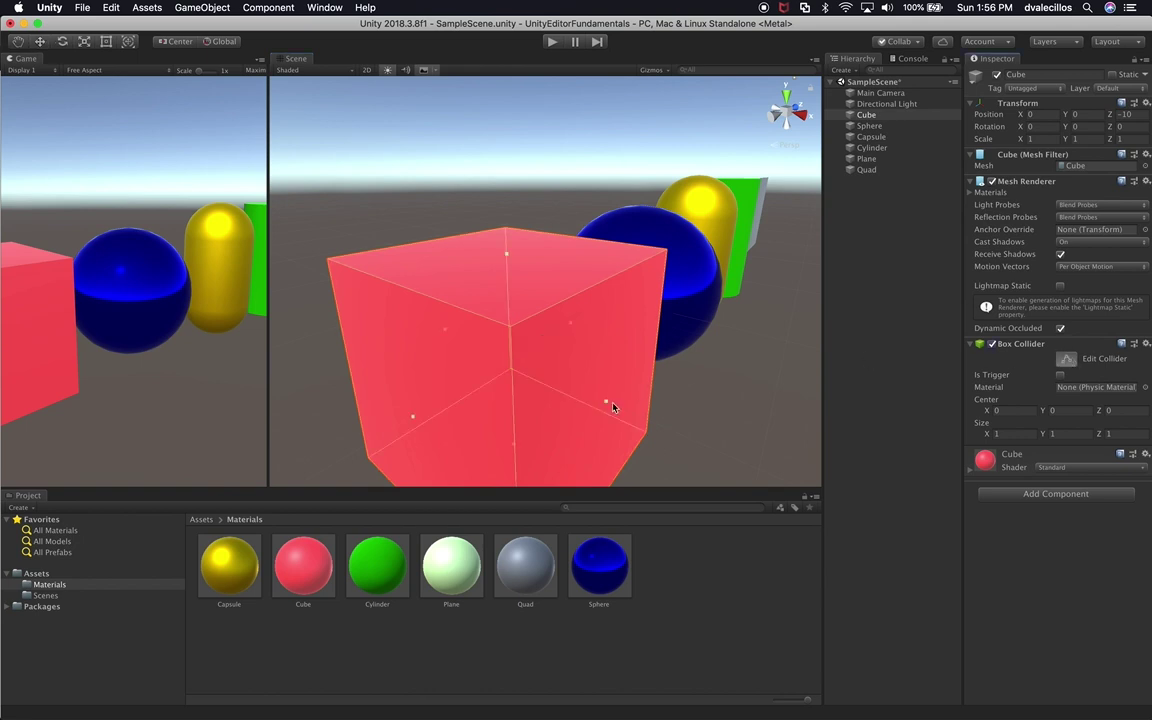
pyautogui.moveTo(607, 405); pyautogui.dragTo(657, 420)
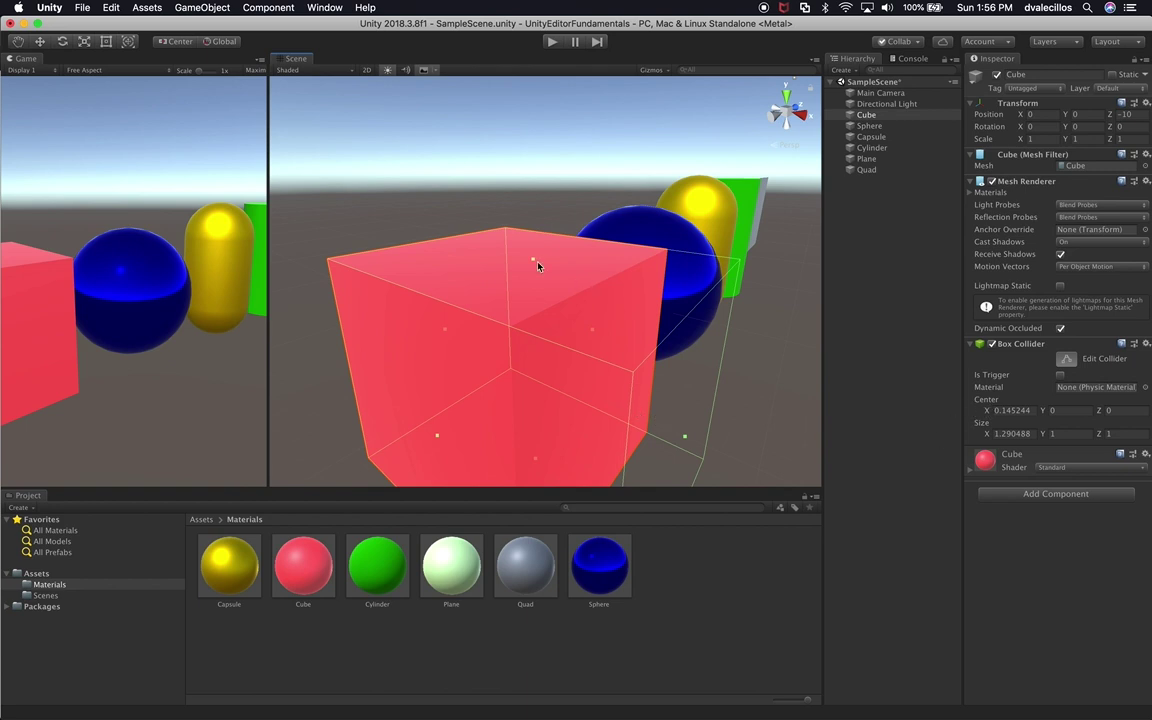
pyautogui.click(540, 196)
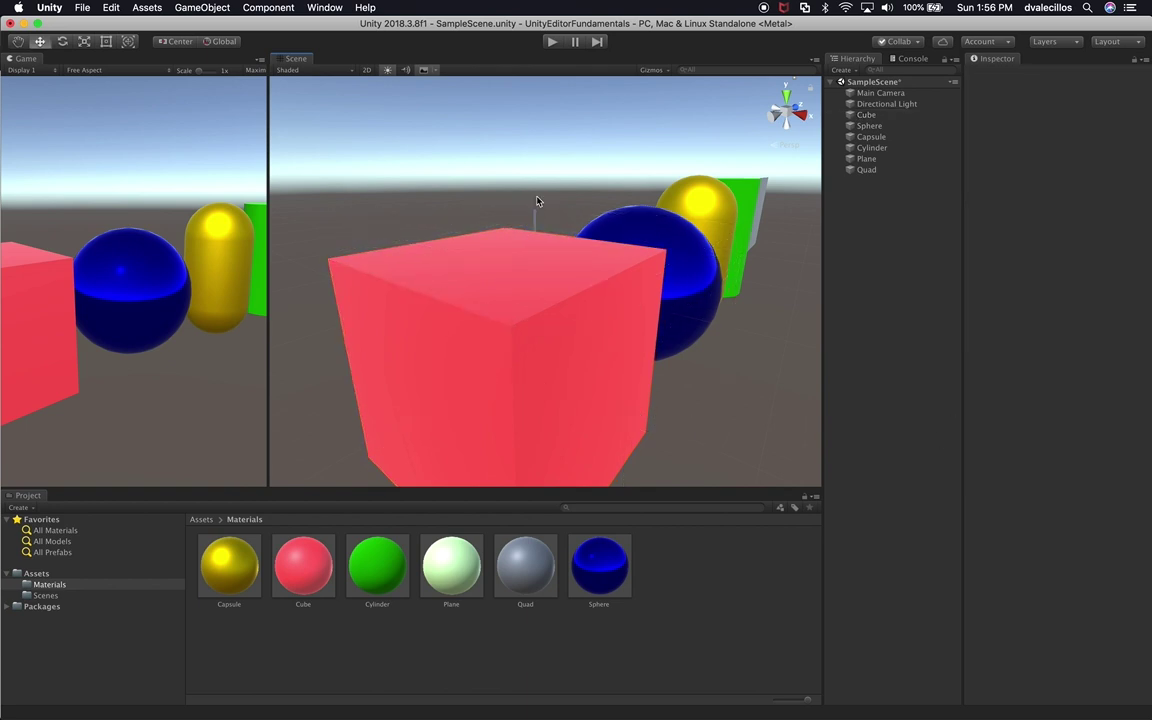
# - Reselect the cube and stretch its Box Collider to about 1.26 along Y and about 1.21 along Z
pyautogui.click(562, 308)
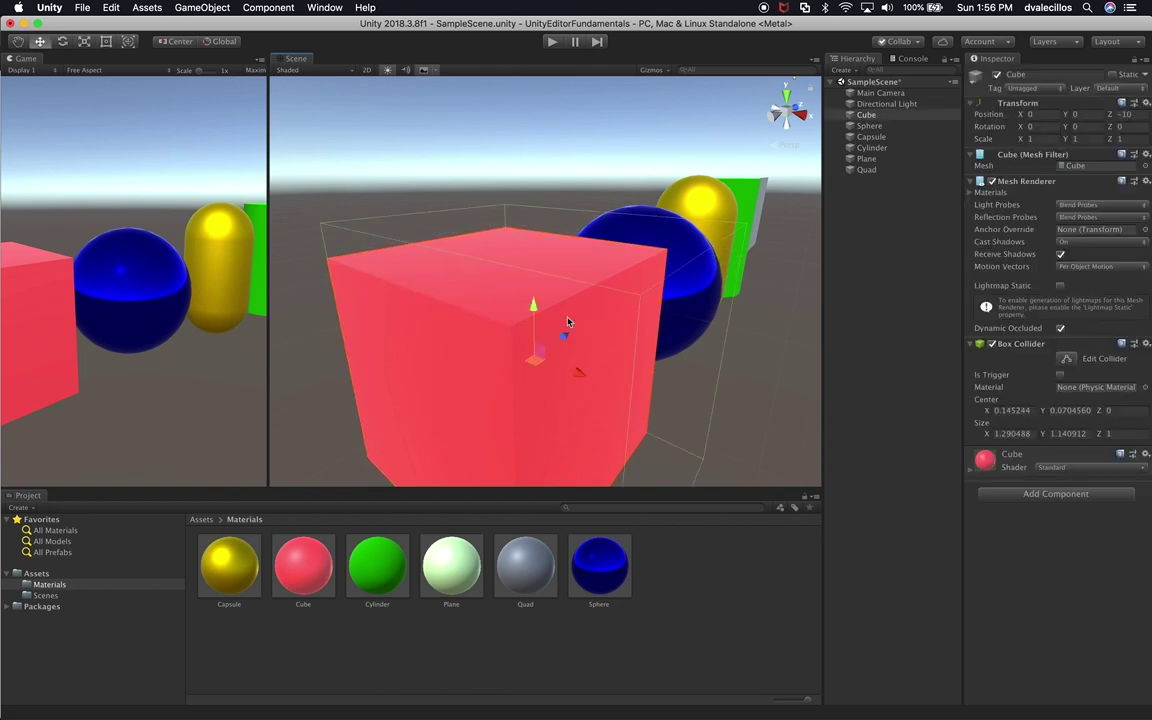
pyautogui.click(1066, 358)
pyautogui.moveTo(532, 222); pyautogui.dragTo(525, 190)
pyautogui.moveTo(433, 406); pyautogui.dragTo(398, 430)
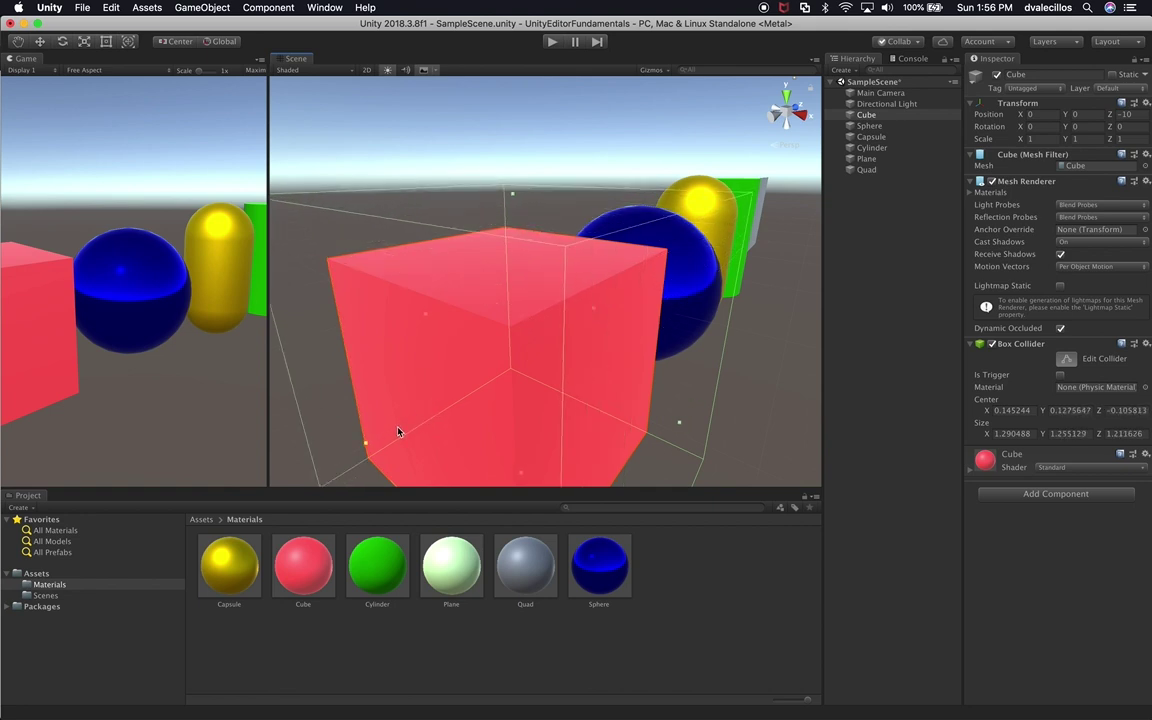
# - Stretch the cube's Box Collider to about 1.58 along X and about 1.41 along Y
pyautogui.scroll(-3, 517, 378)
pyautogui.keyDown('alt'); pyautogui.moveTo(593, 366); pyautogui.dragTo(596, 274); pyautogui.keyUp('alt')
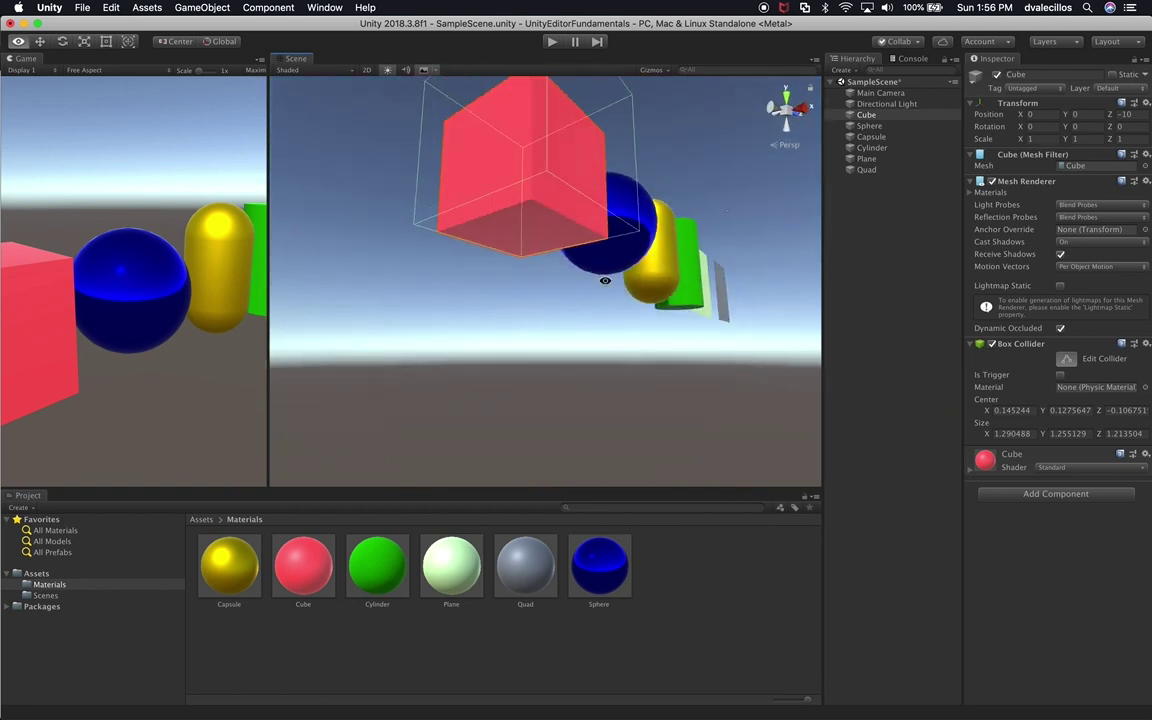
pyautogui.moveTo(530, 243); pyautogui.dragTo(538, 330)
pyautogui.keyDown('alt'); pyautogui.moveTo(454, 314); pyautogui.dragTo(493, 258); pyautogui.keyUp('alt')
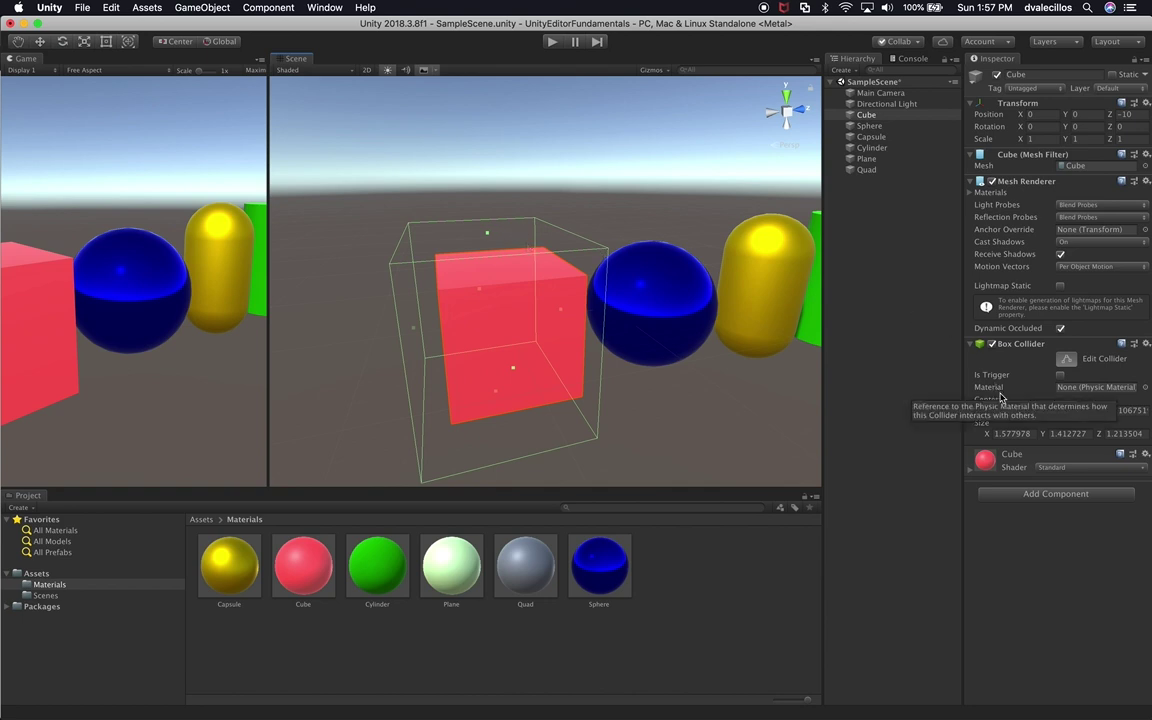
# - Reset the cube's Box Collider component to its default center and size
pyautogui.click(1134, 344)
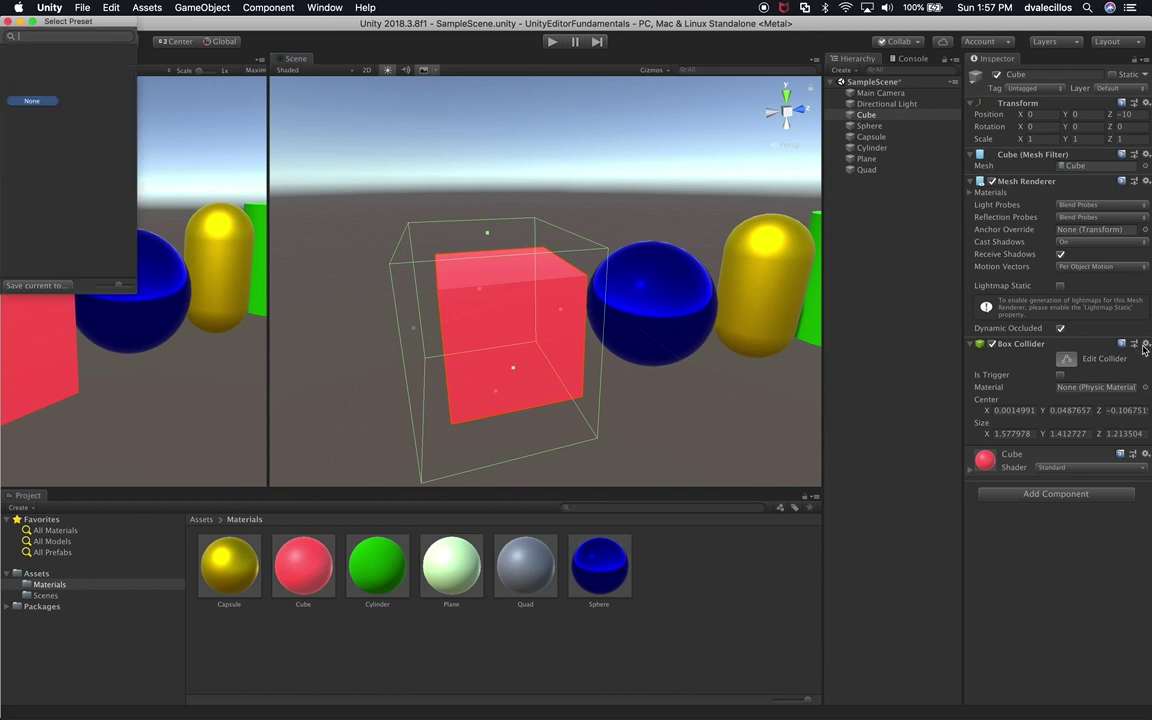
pyautogui.click(1146, 344)
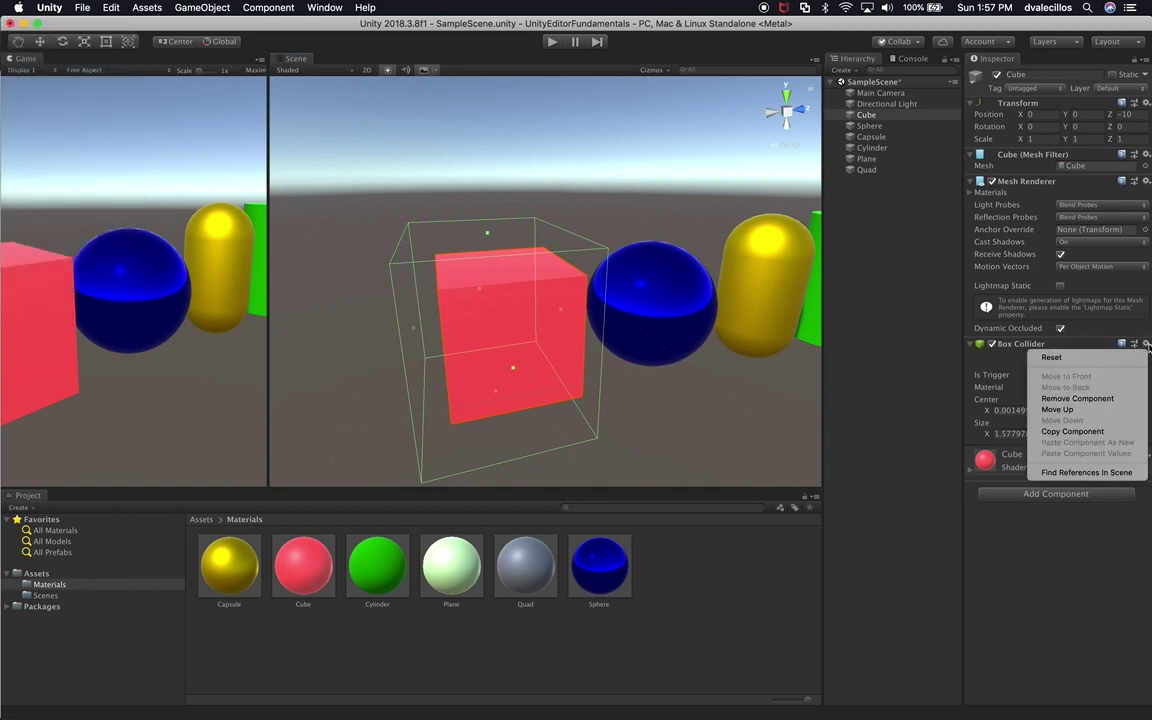
pyautogui.click(1052, 358)
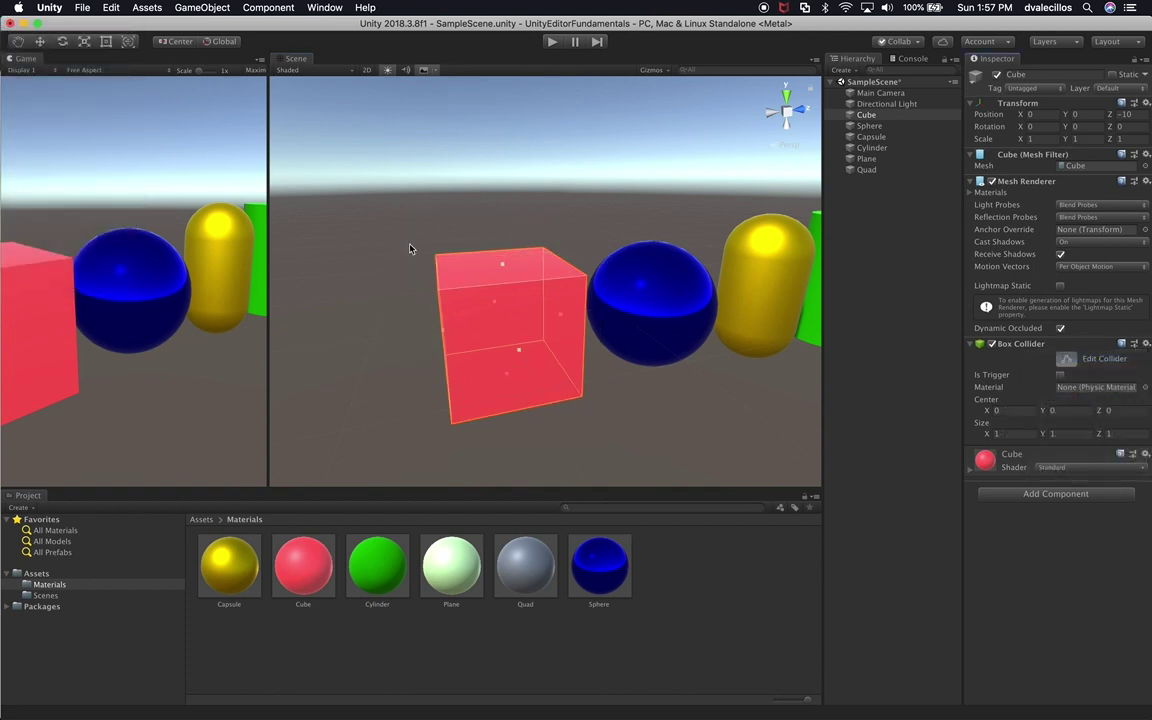
# - Enable Is Trigger on the cube's Box Collider and disable it again
pyautogui.scroll(5, 707, 327)
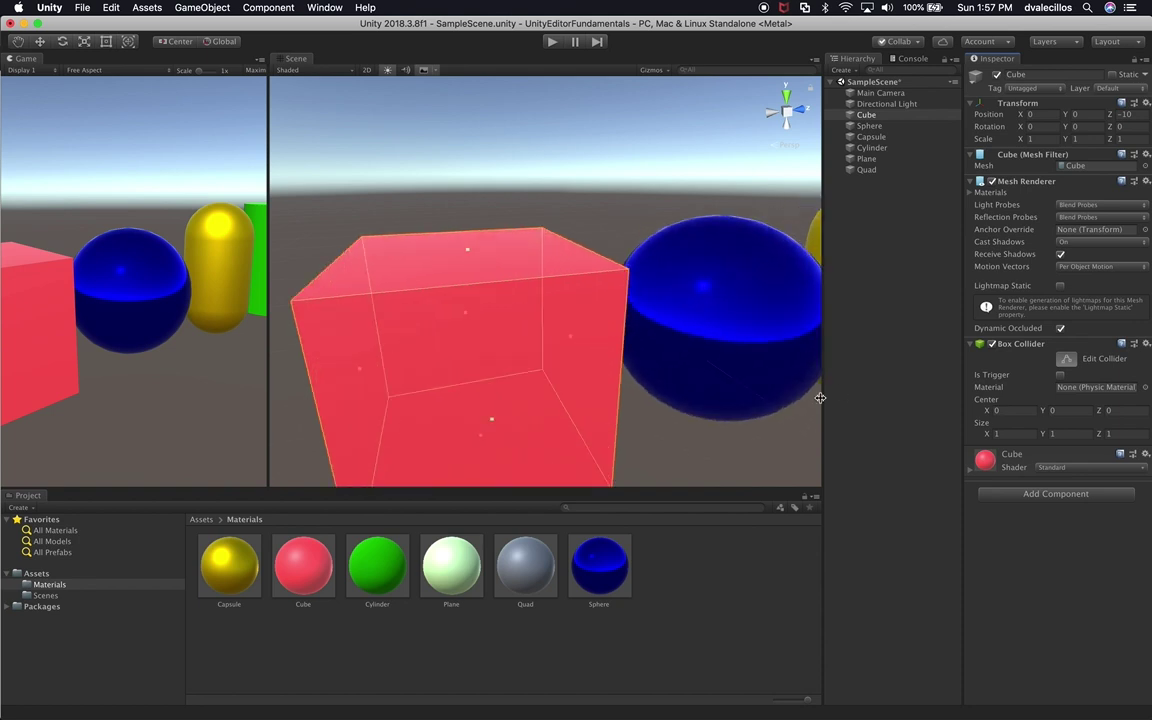
pyautogui.scroll(-3, 478, 316)
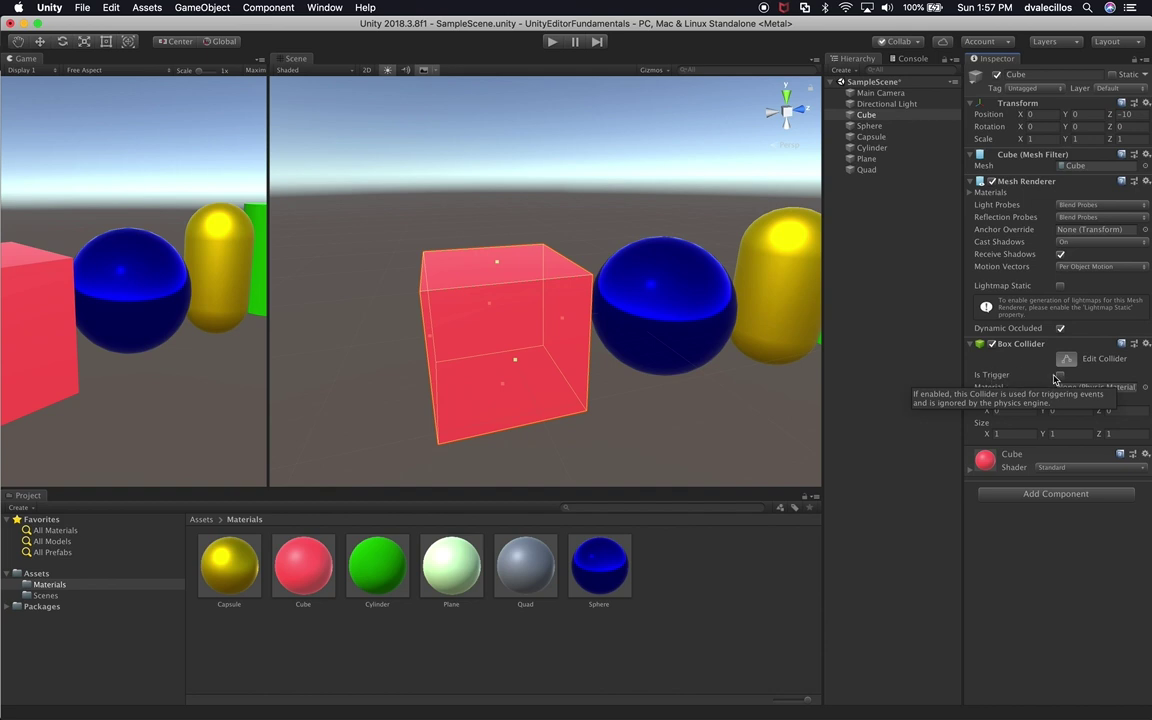
pyautogui.click(1006, 377)
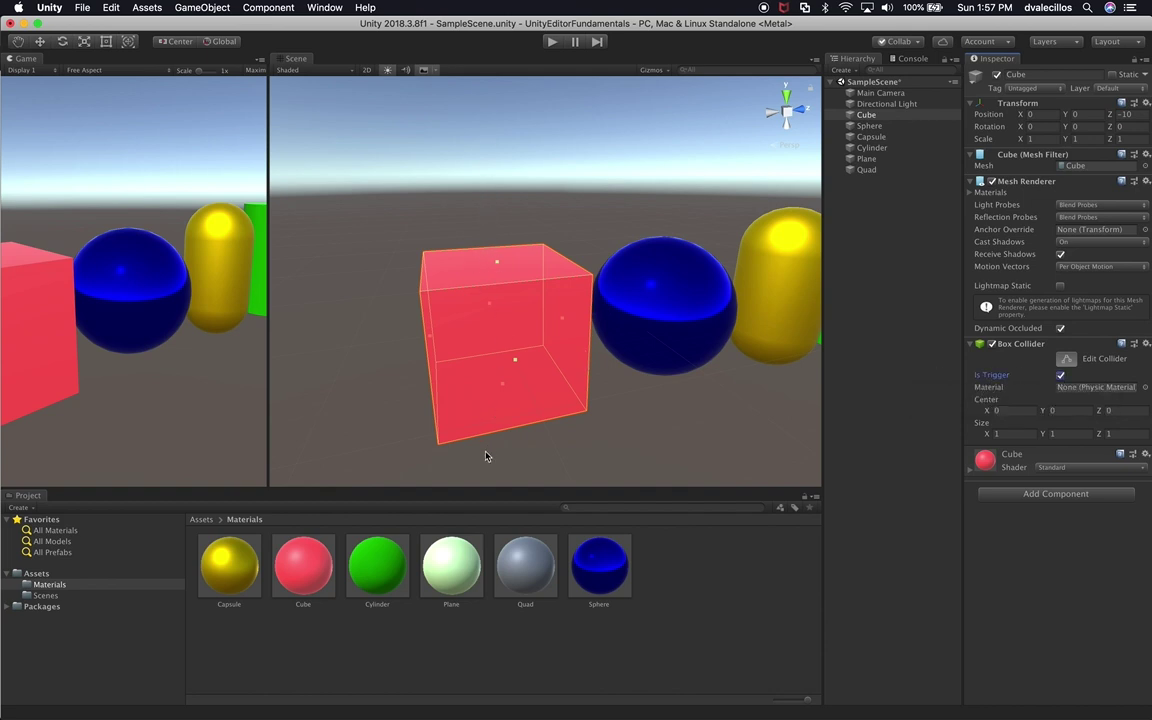
pyautogui.click(1061, 376)
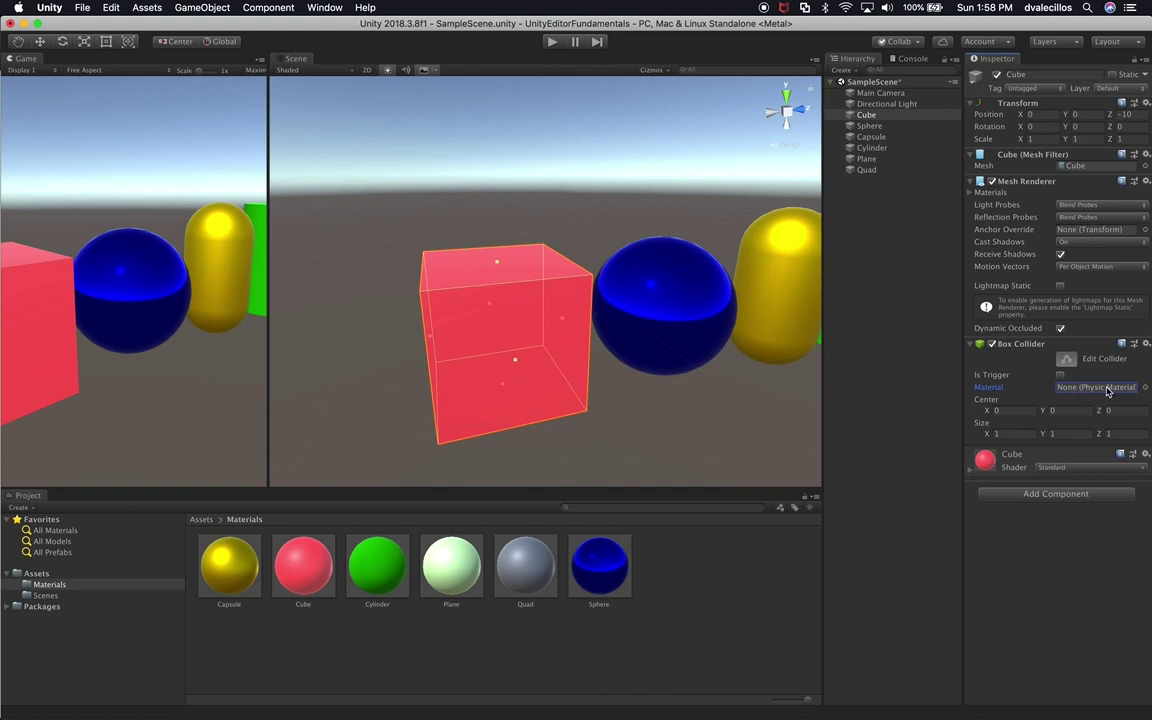
# - Set the Box Collider's center to X -1.71, Y 1.25, Z -0.78 and its X size to 2.81, and reset the component
pyautogui.moveTo(993, 405); pyautogui.dragTo(950, 412)
pyautogui.moveTo(1044, 412); pyautogui.dragTo(978, 372)
pyautogui.click(1102, 411)
pyautogui.moveTo(985, 433); pyautogui.dragTo(1032, 445)
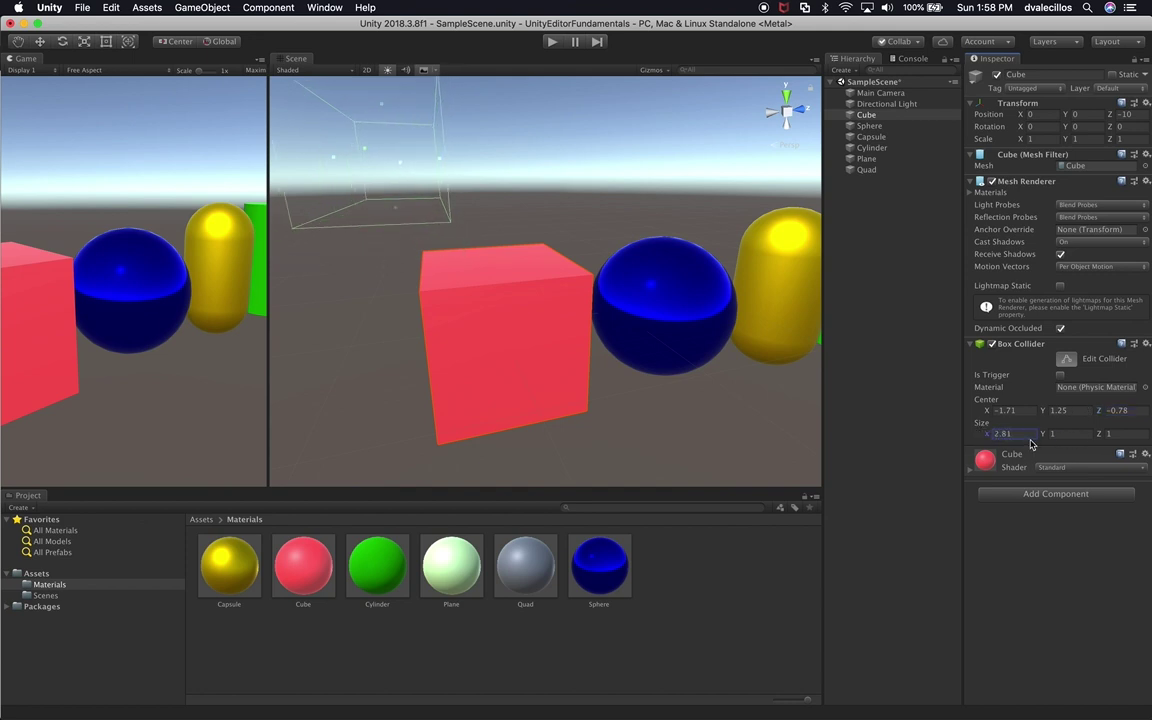
pyautogui.click(1146, 344)
pyautogui.click(1045, 358)
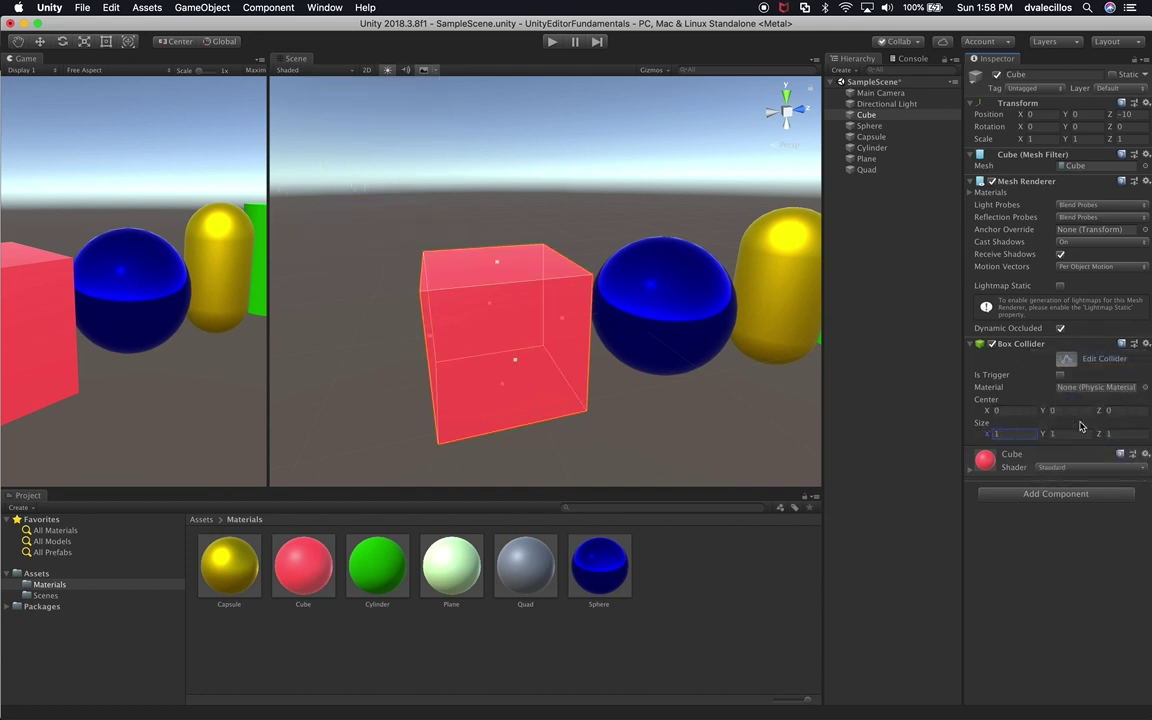
# - Set the Box Collider's X size to 2.26, pull one face in to about 1.99, and reset the component
pyautogui.moveTo(991, 436); pyautogui.dragTo(1028, 437)
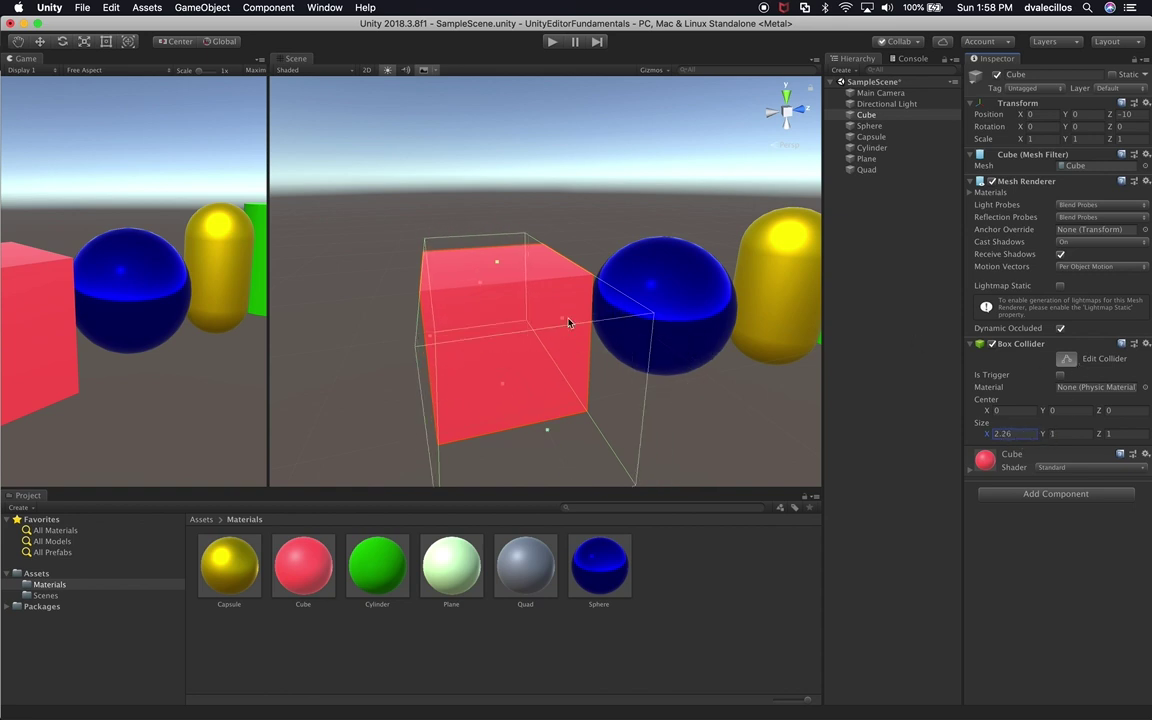
pyautogui.moveTo(548, 433); pyautogui.dragTo(531, 394)
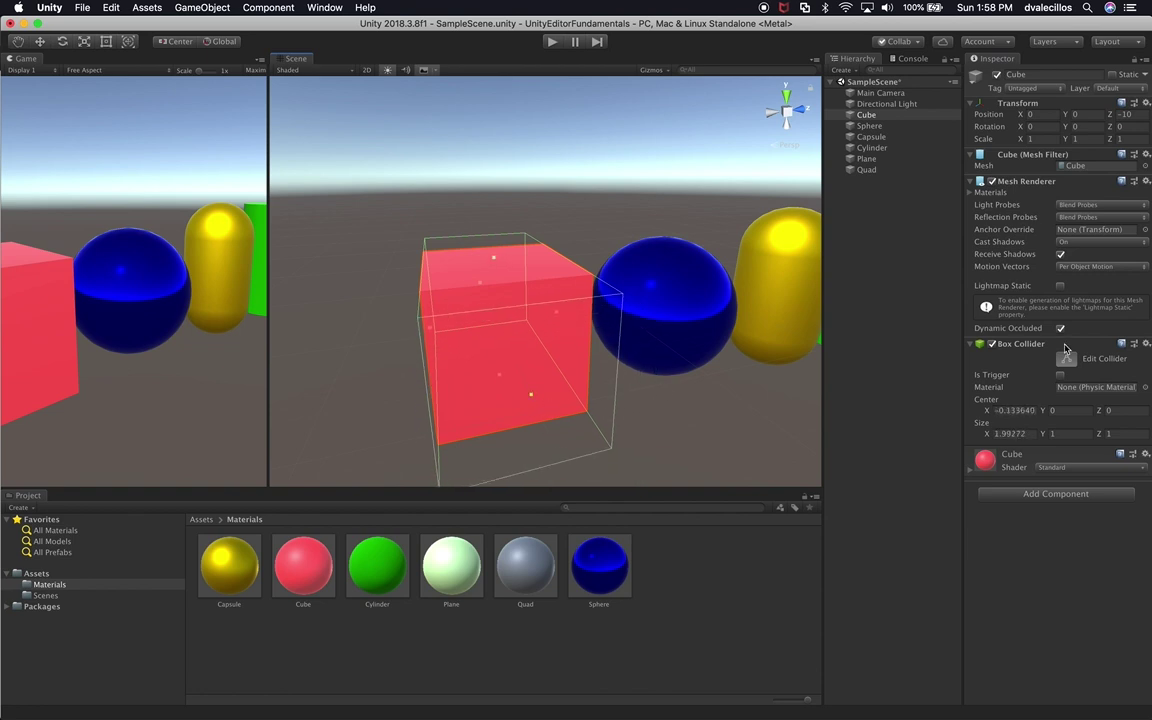
pyautogui.click(1147, 344)
pyautogui.click(1115, 362)
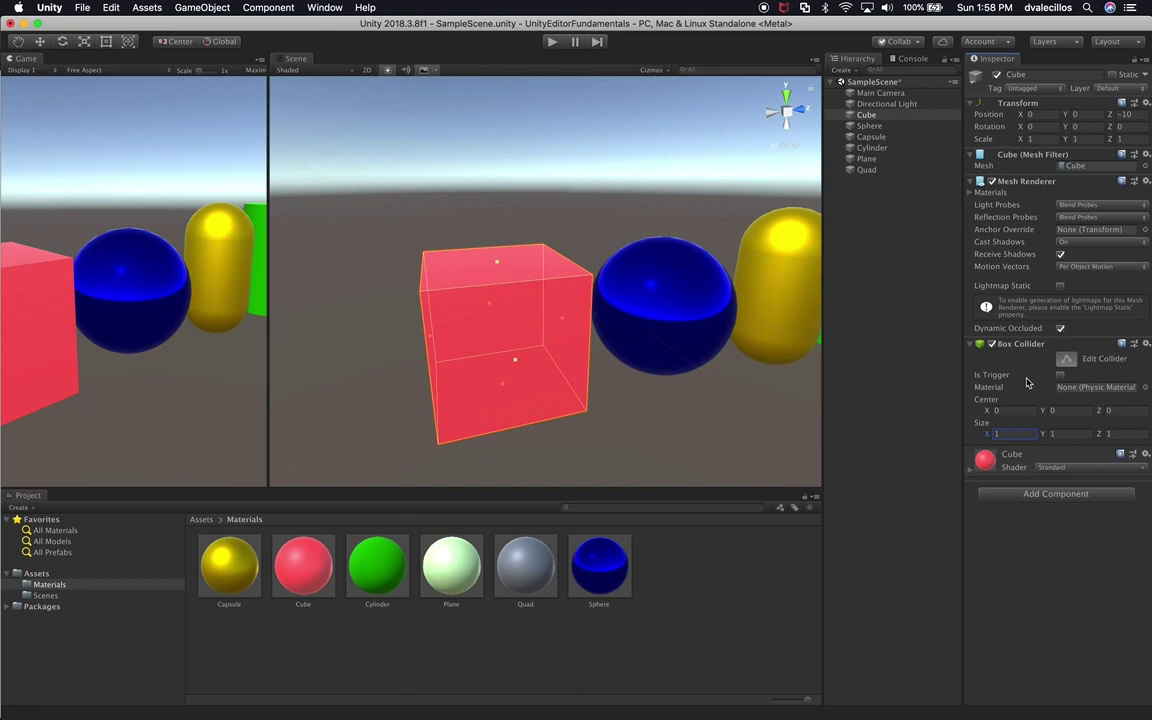
# - Select the blue sphere and add a Sphere Collider component to it
pyautogui.keyDown('alt'); pyautogui.moveTo(597, 342); pyautogui.dragTo(553, 329); pyautogui.keyUp('alt')
pyautogui.click(555, 327)
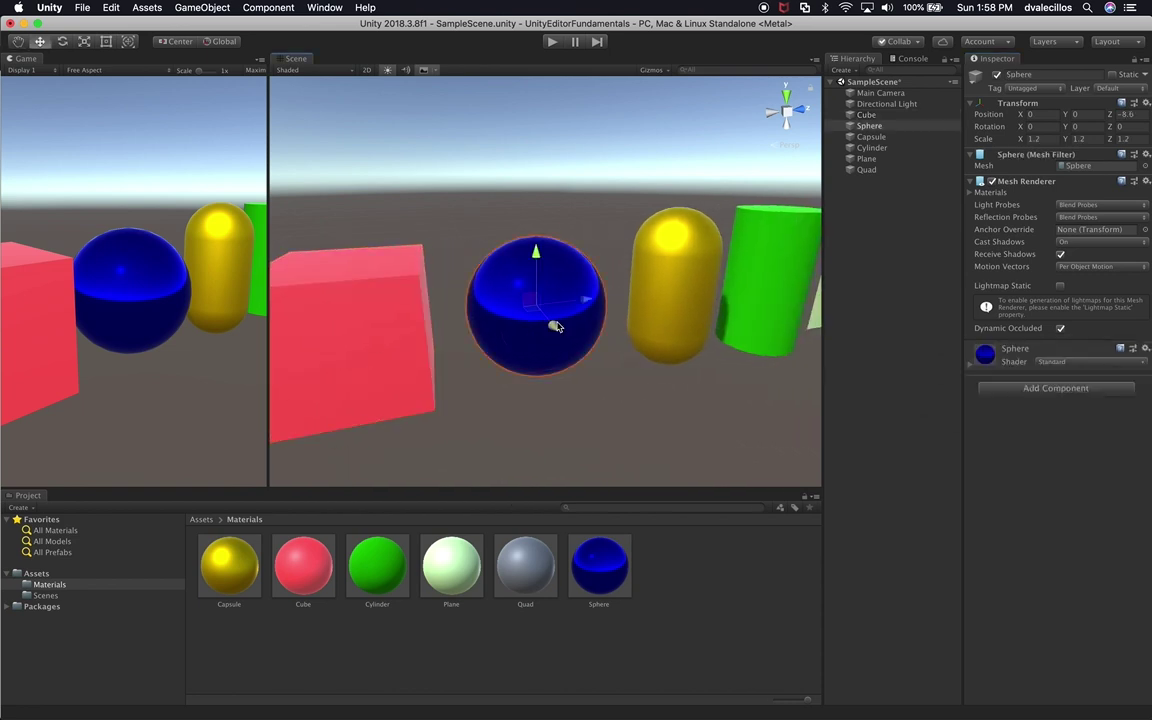
pyautogui.click(1010, 389)
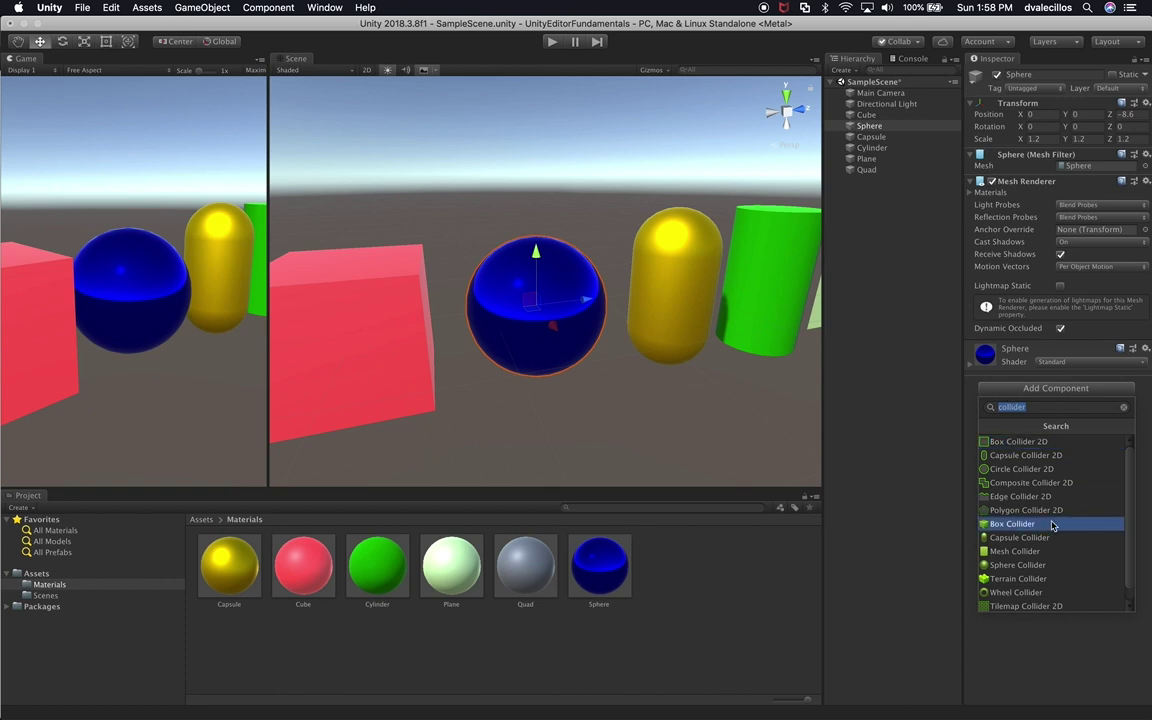
pyautogui.scroll(-1, 1040, 524)
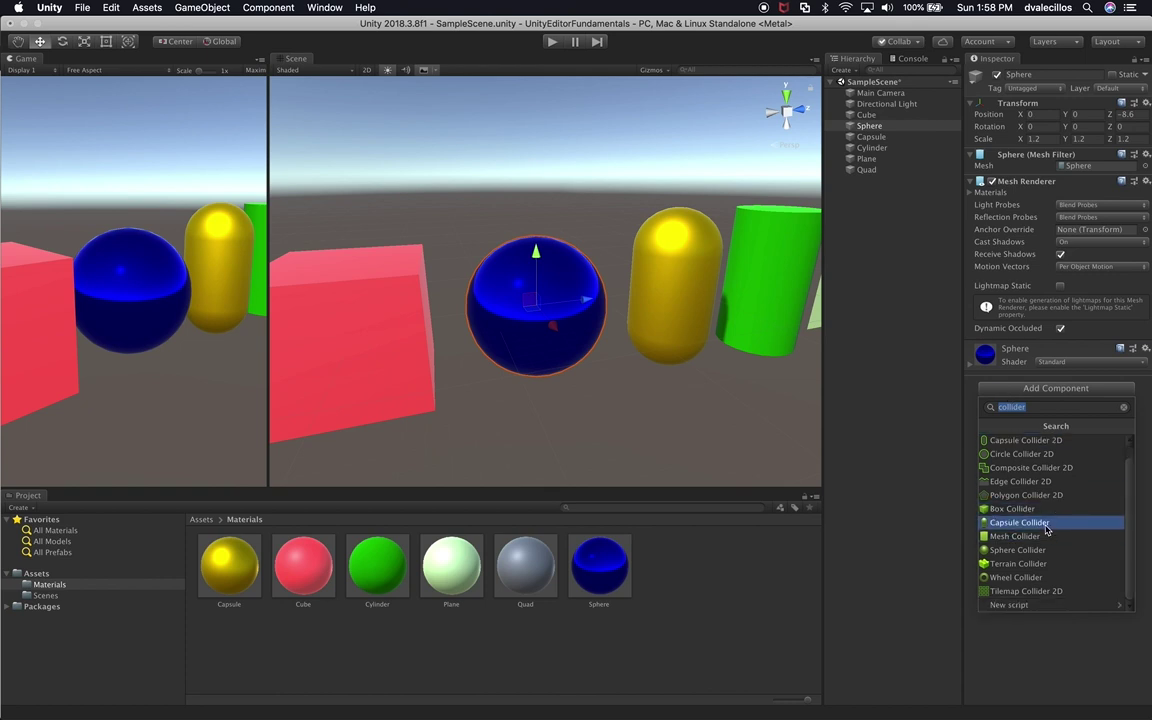
pyautogui.click(1030, 550)
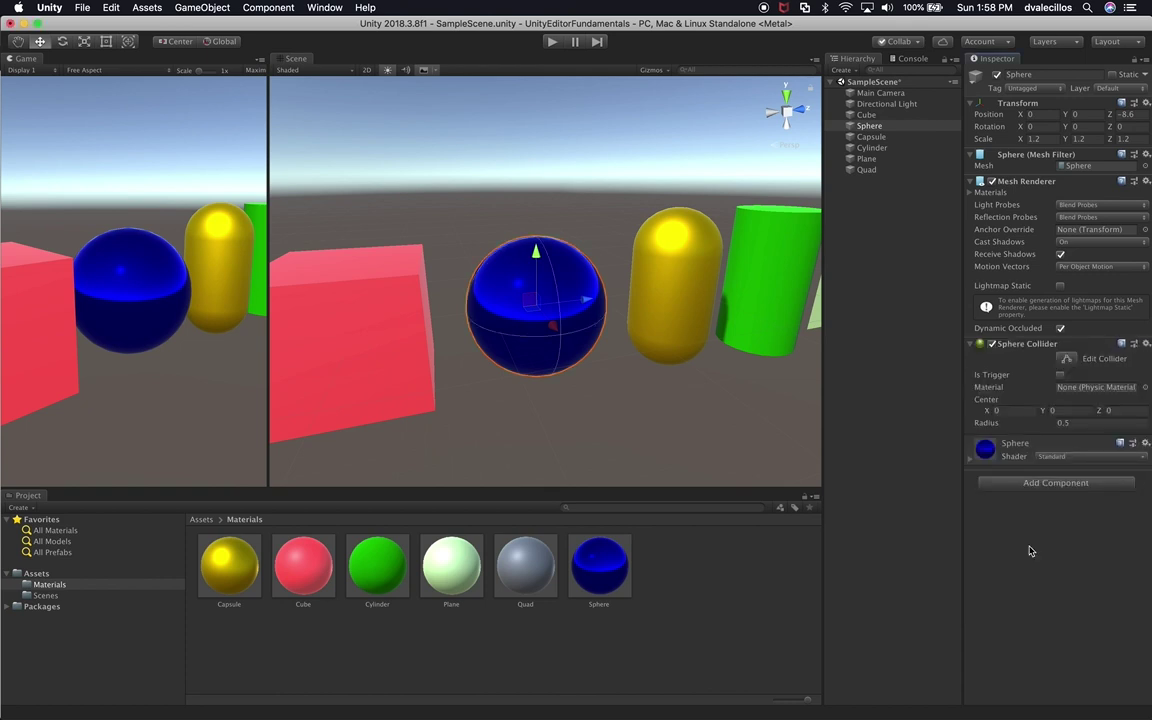
# - Set the Sphere Collider's Y center to 0.08 and its radius to 0.35
pyautogui.scroll(5, 720, 417)
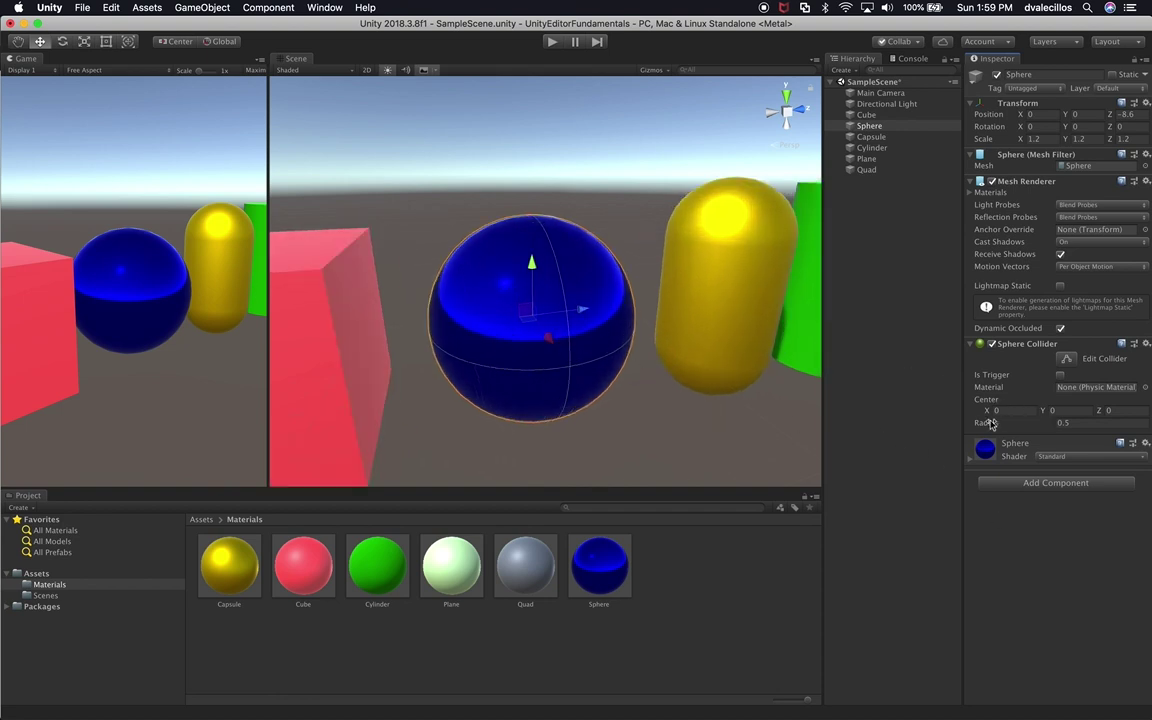
pyautogui.moveTo(987, 425)
pyautogui.mouseDown()
pyautogui.moveTo(1020, 428)
pyautogui.moveTo(978, 440)
pyautogui.moveTo(1053, 412)
pyautogui.moveTo(988, 423)
pyautogui.moveTo(1050, 415)
pyautogui.moveTo(1008, 428)
pyautogui.mouseUp()
pyautogui.scroll(-5, 737, 388)
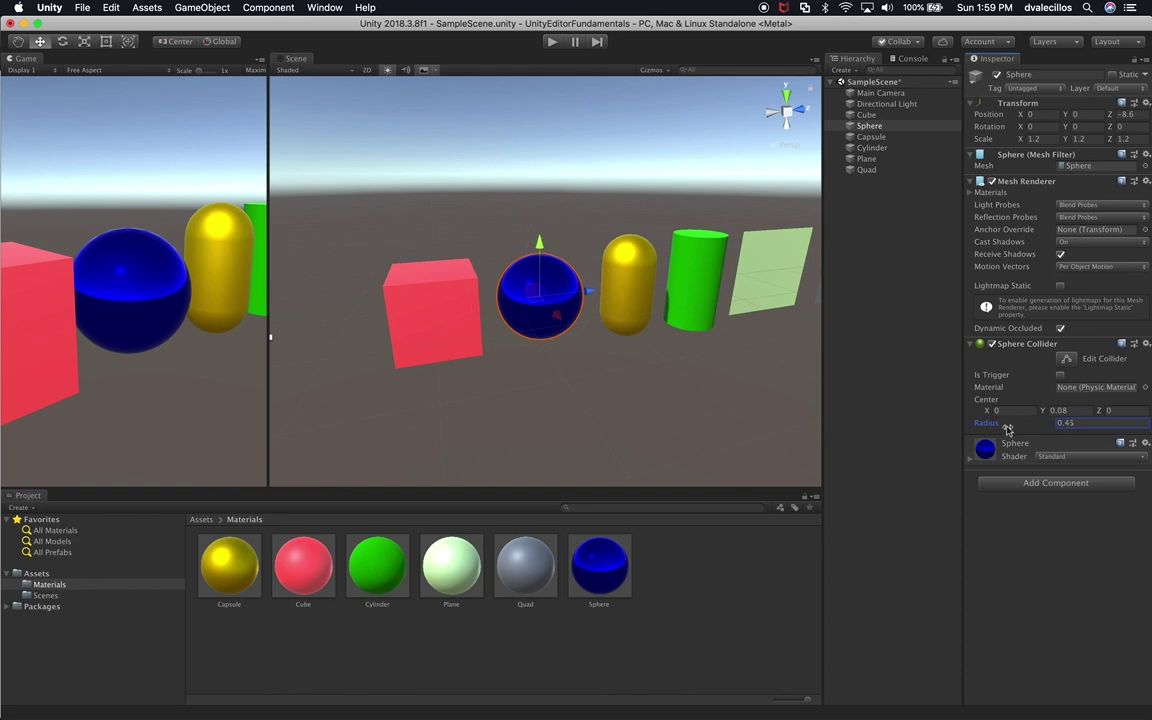
# - Show the scene in Wireframe mode and set the Sphere Collider's radius to 0.36
pyautogui.click(310, 69)
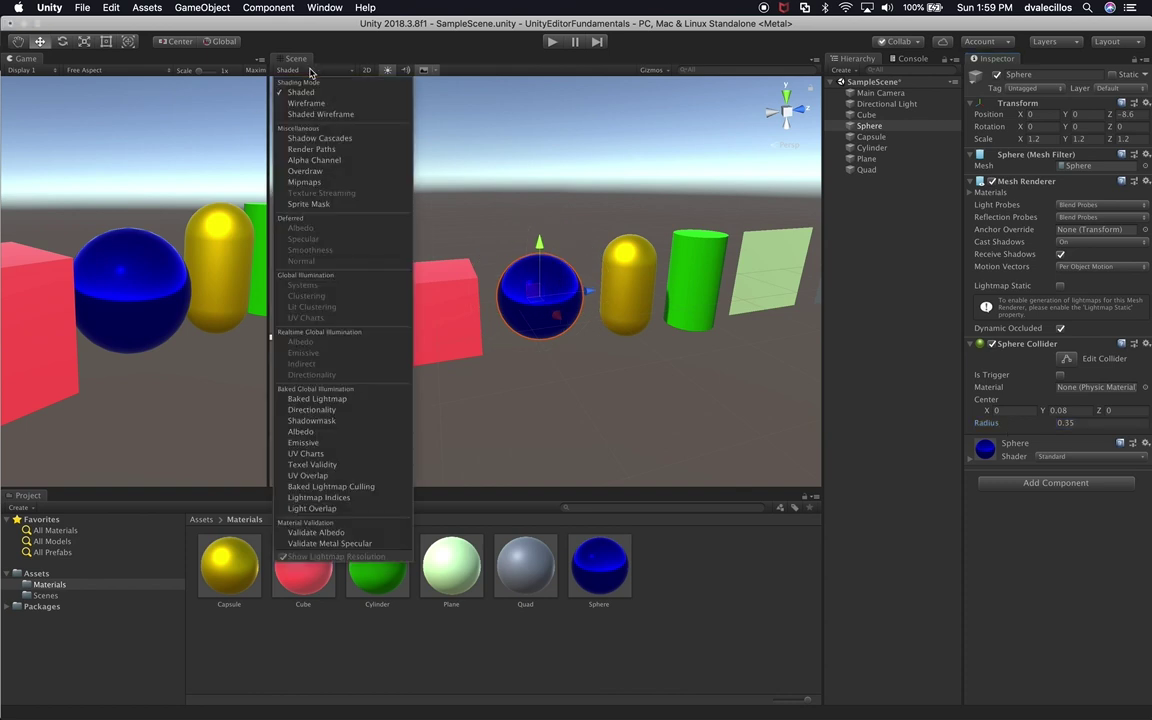
pyautogui.click(306, 103)
pyautogui.scroll(5, 535, 314)
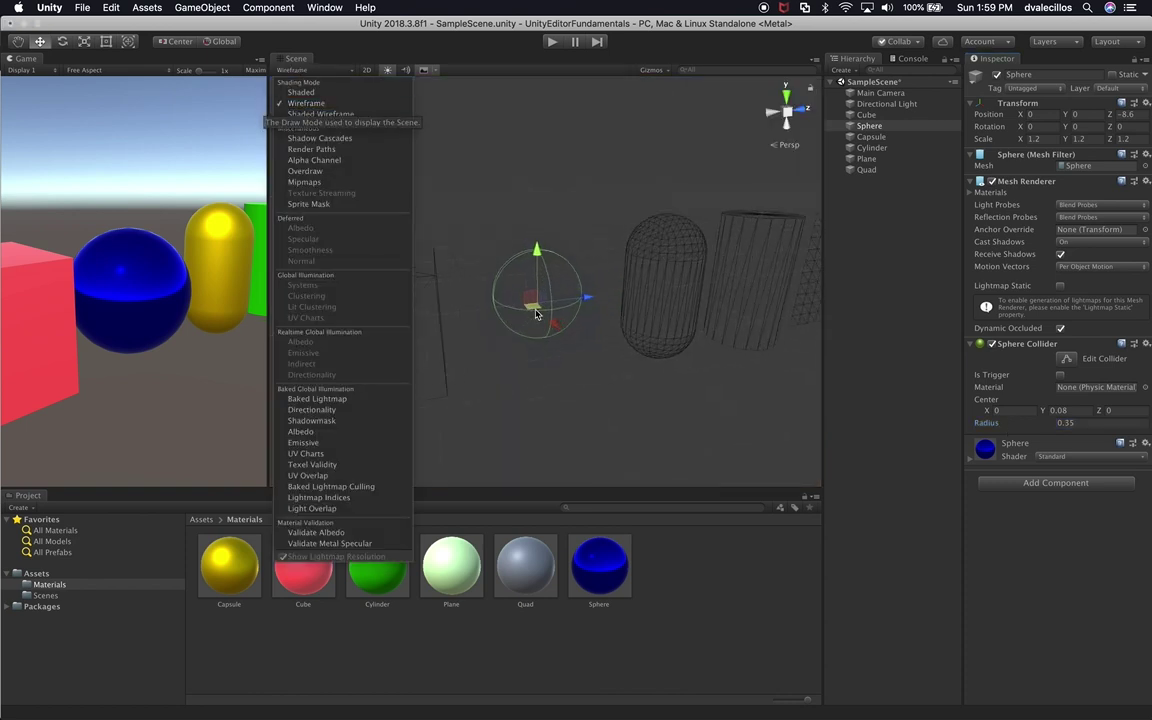
pyautogui.click(546, 210)
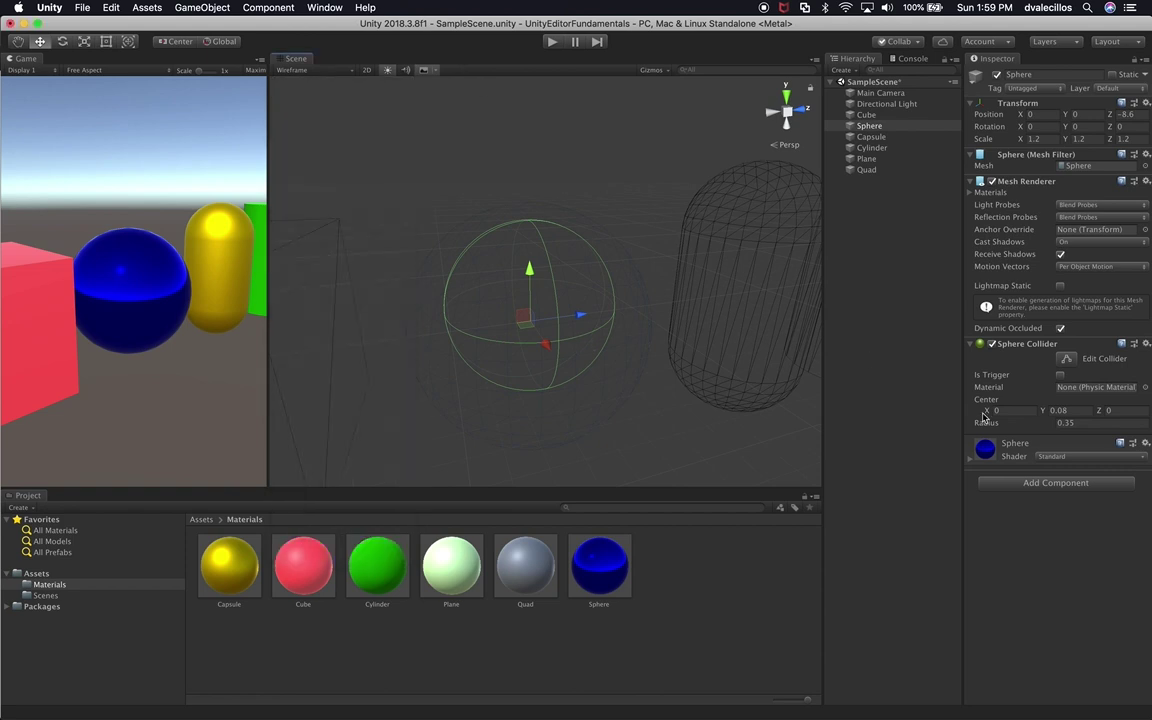
pyautogui.moveTo(985, 420); pyautogui.dragTo(1032, 429)
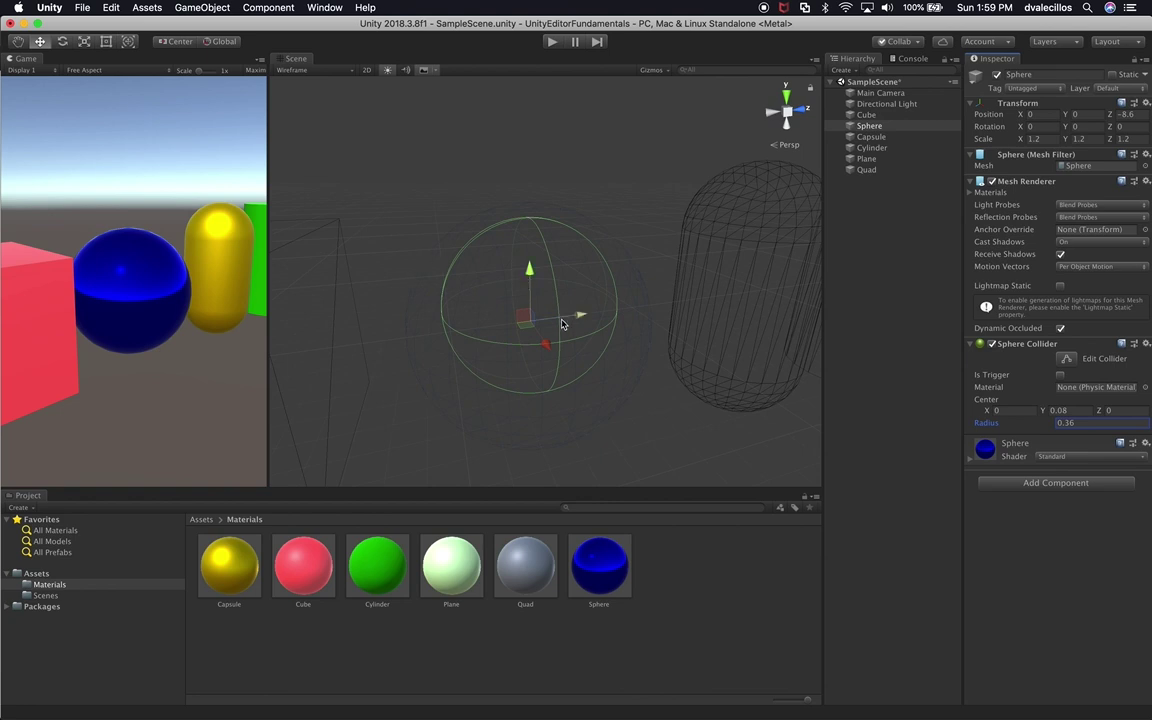
# - Return the scene view to Shaded mode and reset the Sphere Collider to its defaults
pyautogui.click(303, 71)
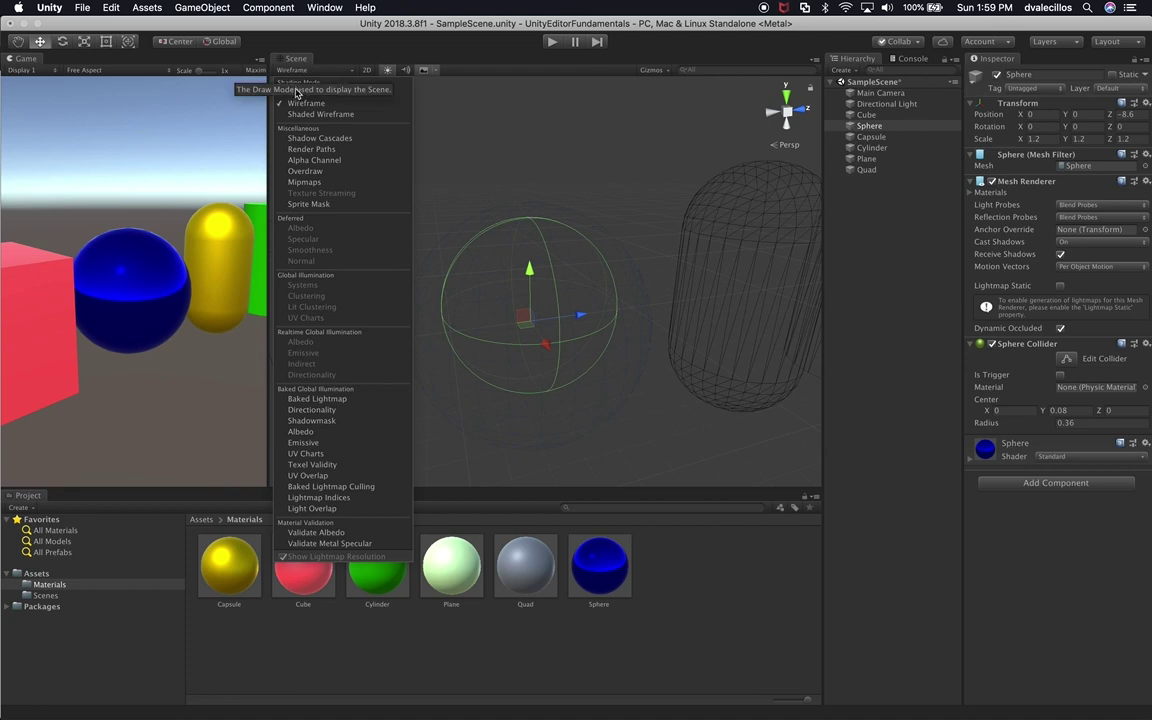
pyautogui.click(300, 92)
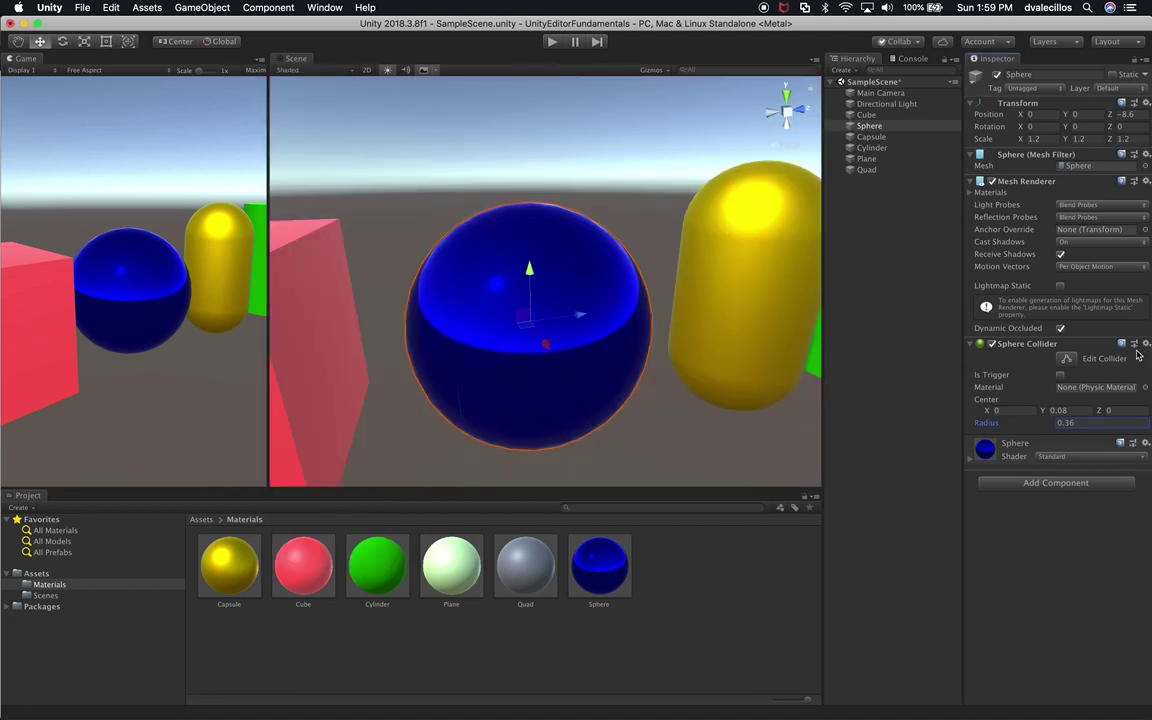
pyautogui.click(1147, 345)
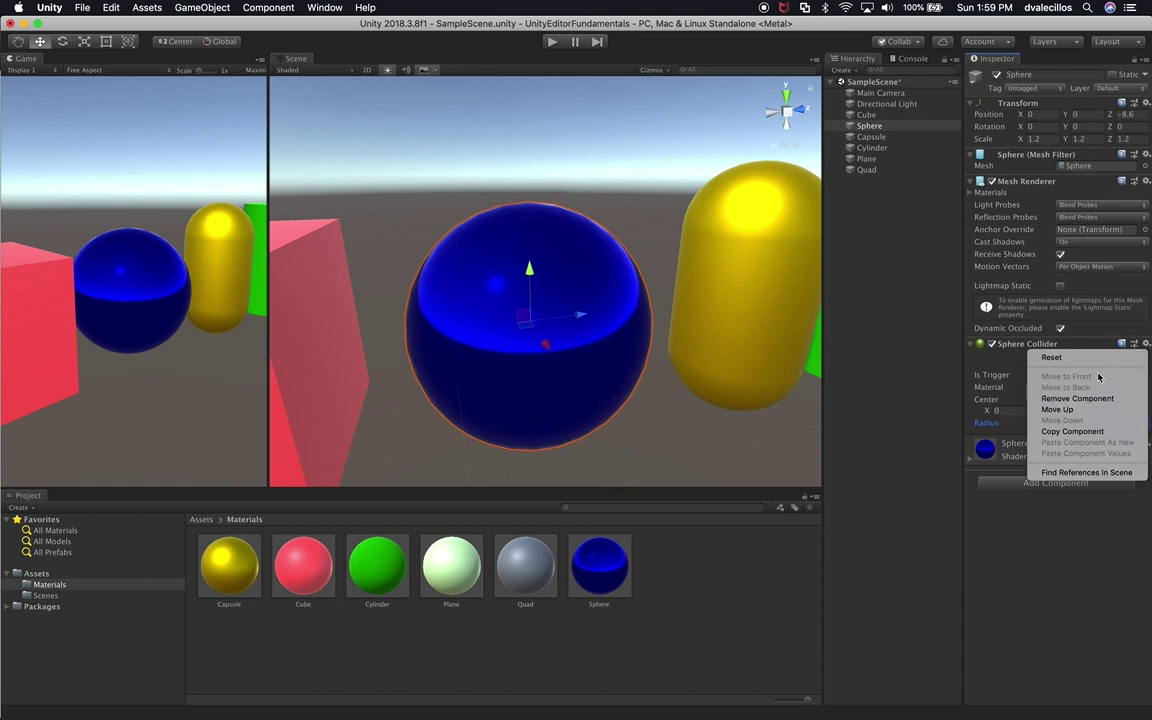
pyautogui.click(1102, 358)
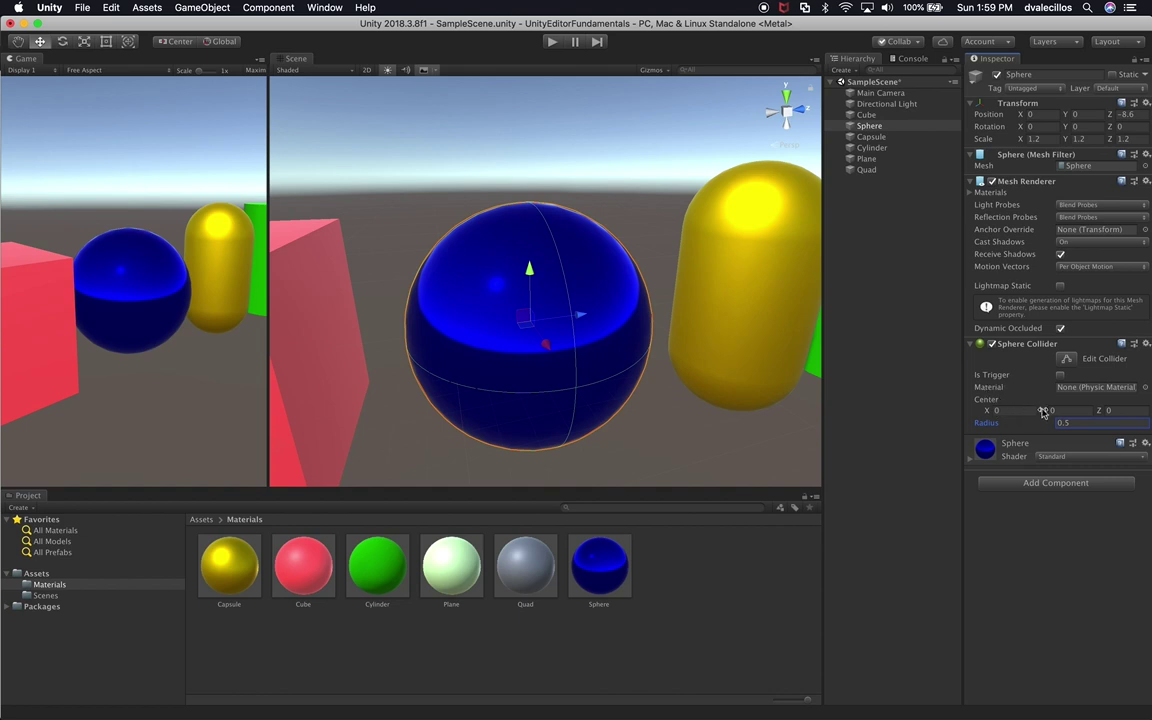
# - Edit the Sphere Collider's bounding volume, shrinking its radius to about 0.47, and reset the component
pyautogui.click(1065, 360)
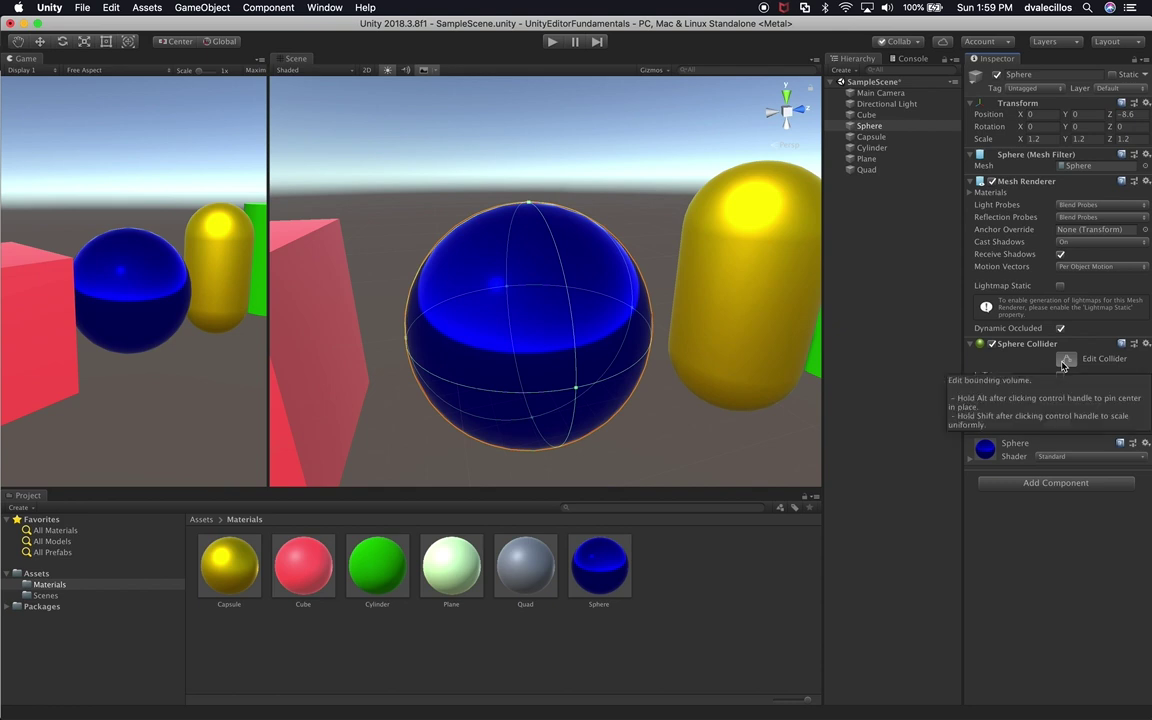
pyautogui.moveTo(576, 388); pyautogui.dragTo(550, 401)
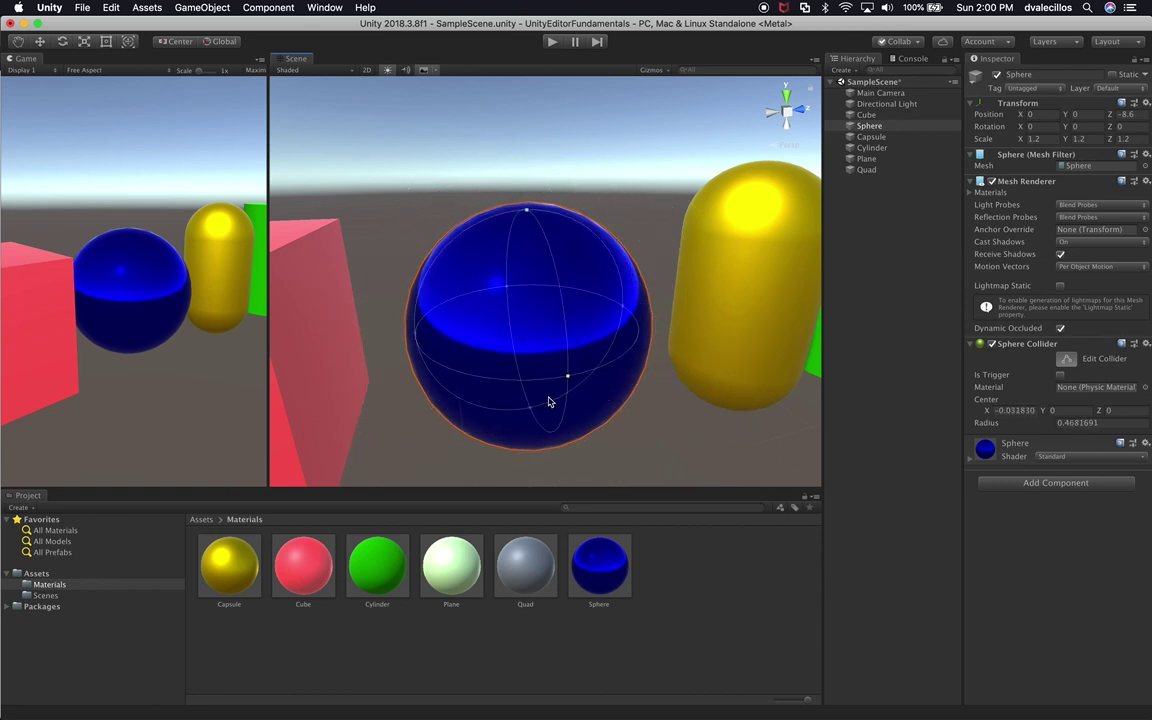
pyautogui.click(1146, 345)
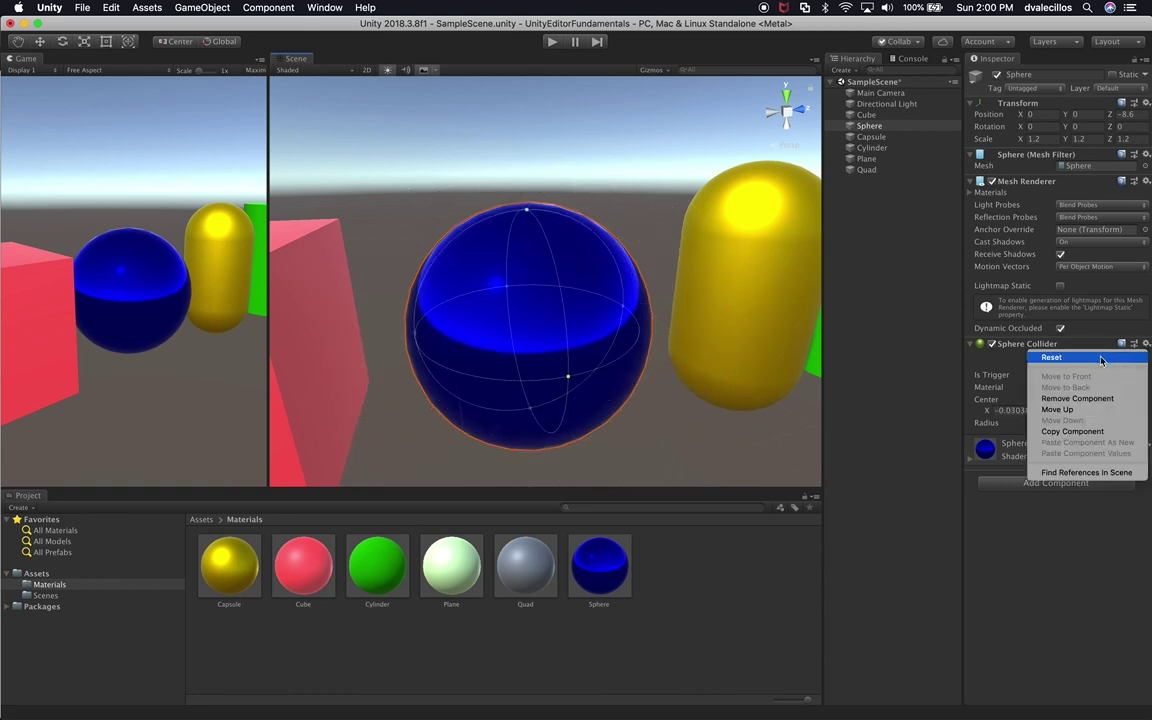
pyautogui.click(1102, 357)
# - Select the yellow capsule and add a Capsule Collider component to it
pyautogui.scroll(-3, 556, 303)
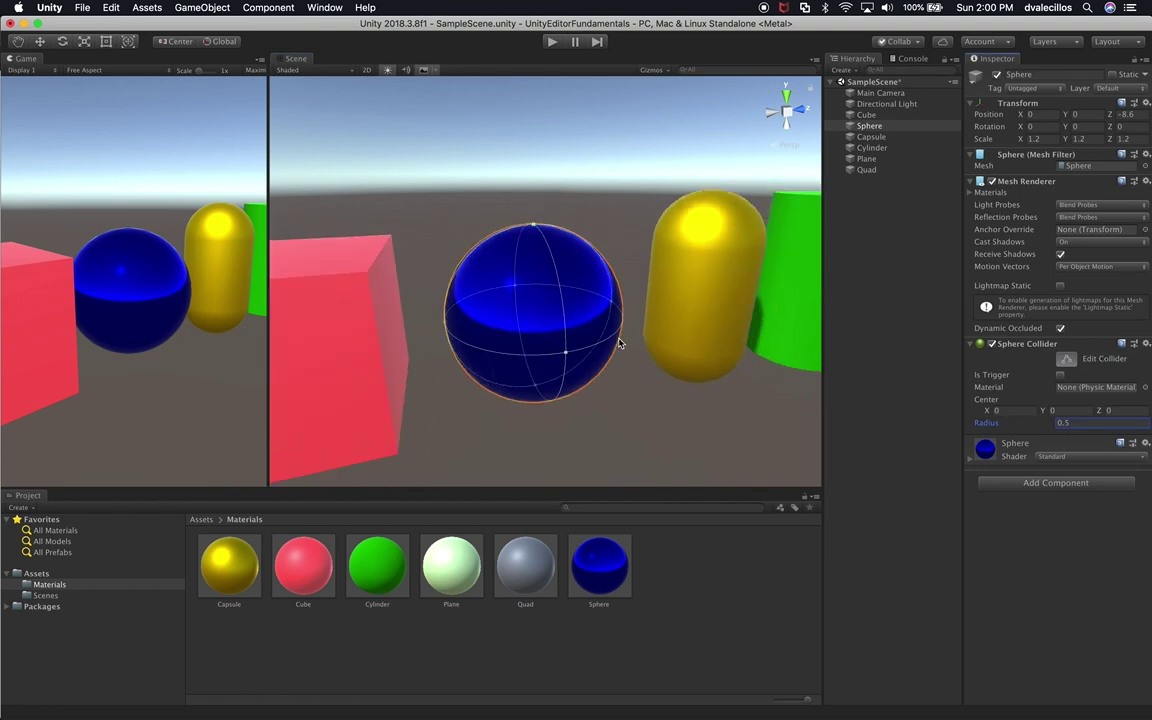
pyautogui.press('q')
pyautogui.moveTo(669, 292); pyautogui.dragTo(548, 301)
pyautogui.press('w')
pyautogui.click(530, 303)
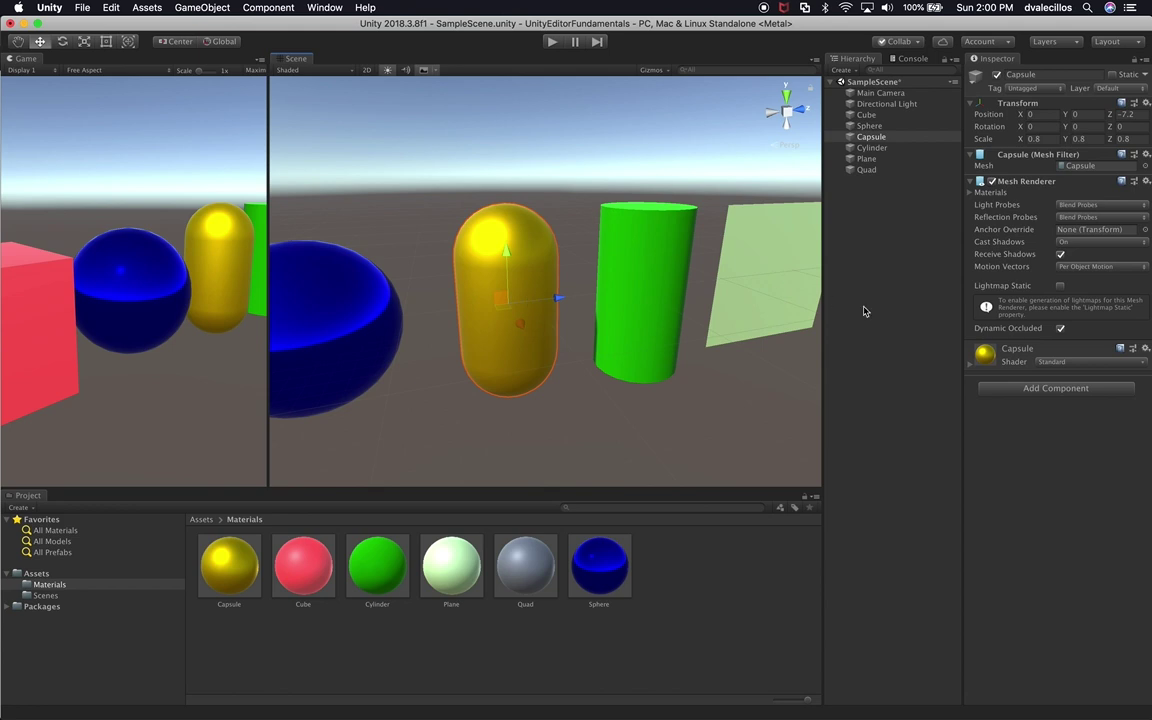
pyautogui.click(1004, 388)
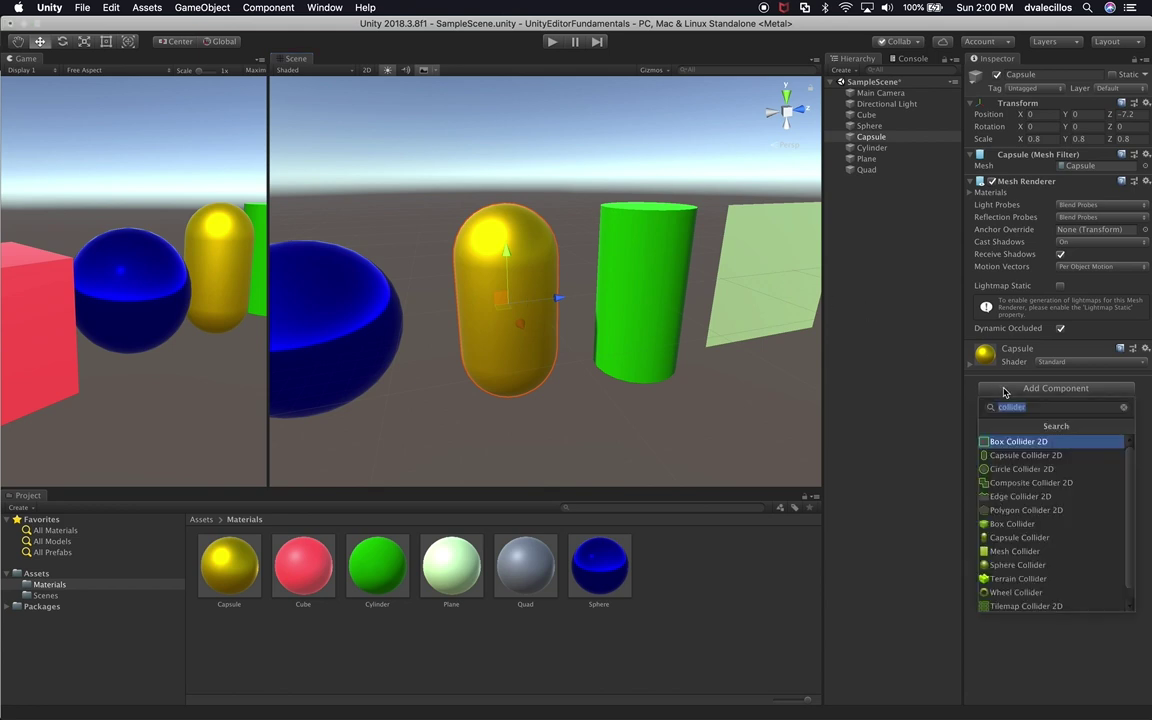
pyautogui.click(1010, 540)
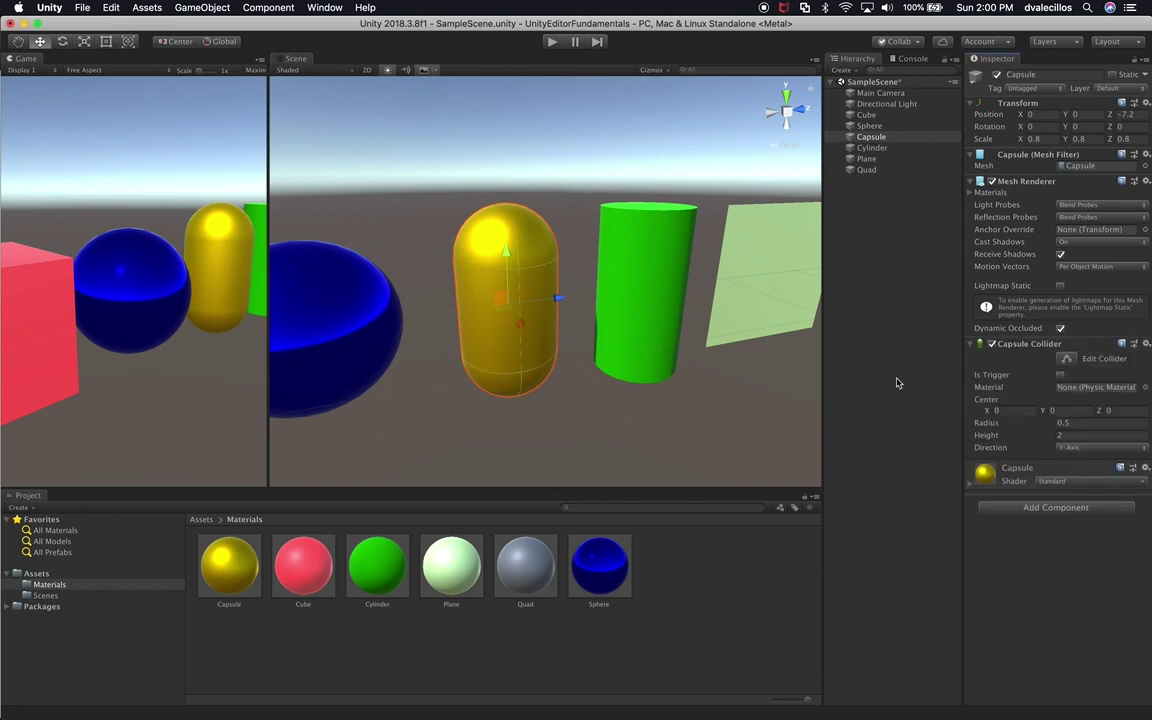
# - Try reshaping the yellow capsule's Capsule Collider with its bounding volume handles and its Height value, undoing each change
pyautogui.click(1064, 359)
pyautogui.scroll(3, 681, 357)
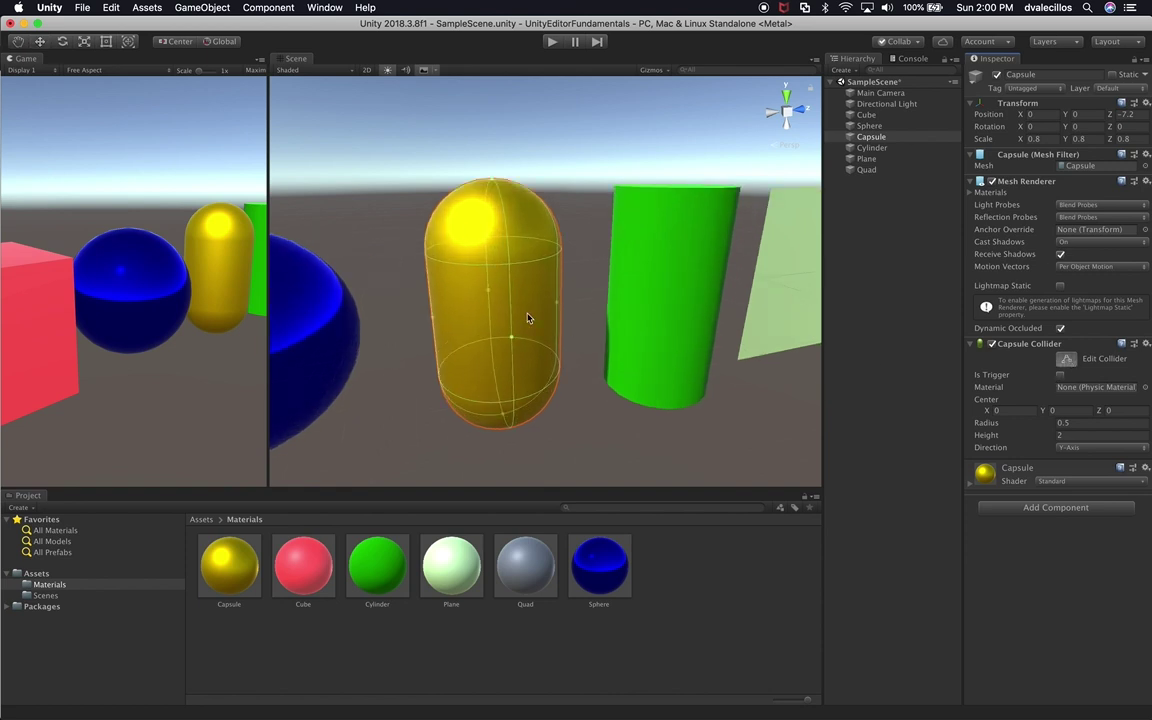
pyautogui.moveTo(517, 344)
pyautogui.mouseDown()
pyautogui.moveTo(553, 360)
pyautogui.moveTo(519, 355)
pyautogui.moveTo(535, 380)
pyautogui.moveTo(527, 360)
pyautogui.mouseUp()
pyautogui.press('super+z')
pyautogui.moveTo(497, 184); pyautogui.dragTo(488, 215)
pyautogui.press('super+z')
pyautogui.click(1002, 390)
pyautogui.moveTo(1041, 408); pyautogui.dragTo(1020, 437)
# - Set the Capsule Collider's Direction to X-Axis and then to Z-Axis, viewing each orientation around the yellow capsule
pyautogui.click(1075, 447)
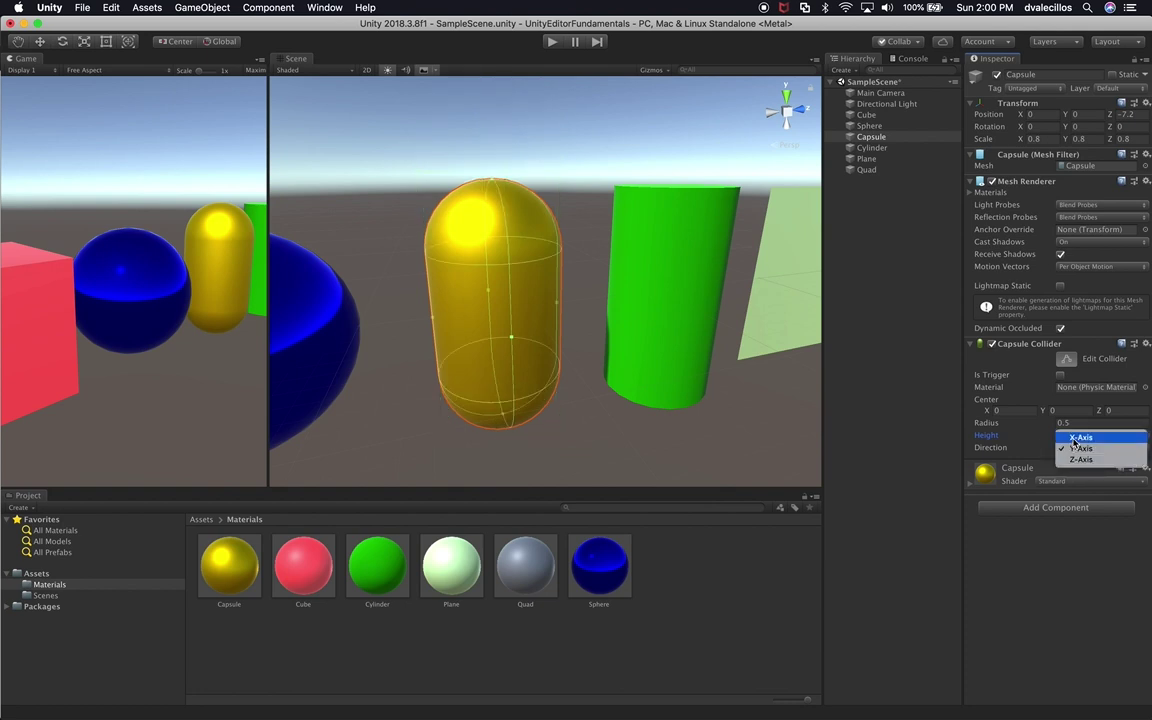
pyautogui.click(1078, 438)
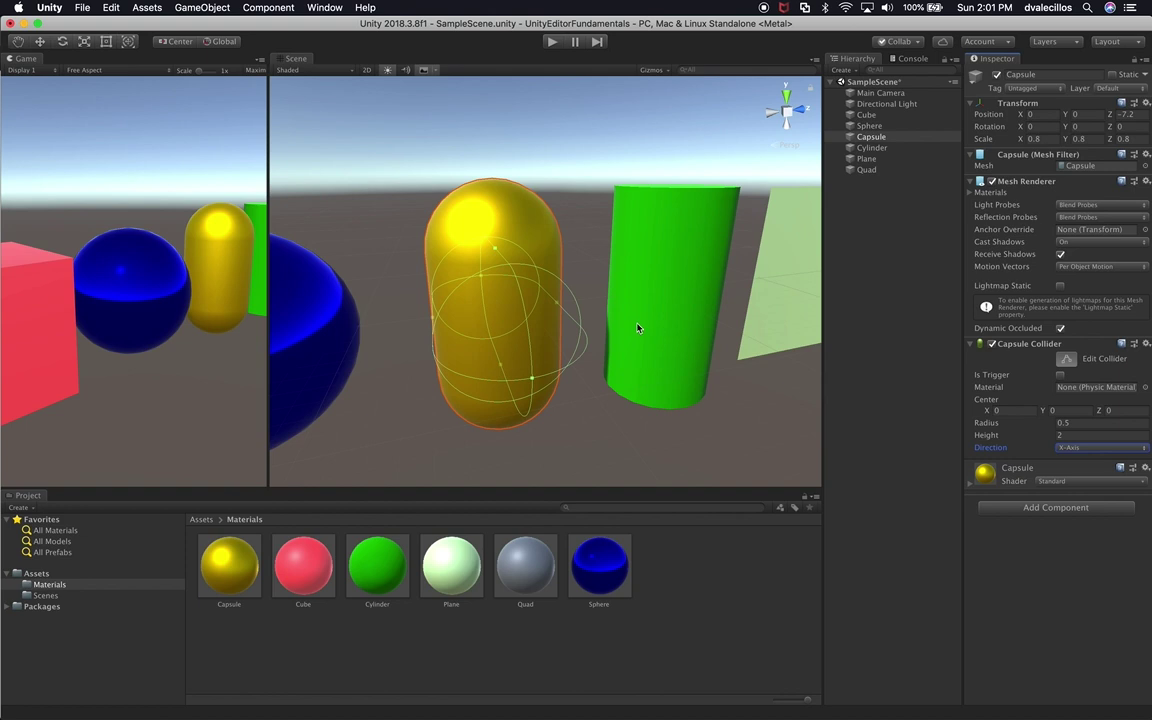
pyautogui.keyDown('alt'); pyautogui.moveTo(488, 370); pyautogui.dragTo(668, 370); pyautogui.keyUp('alt')
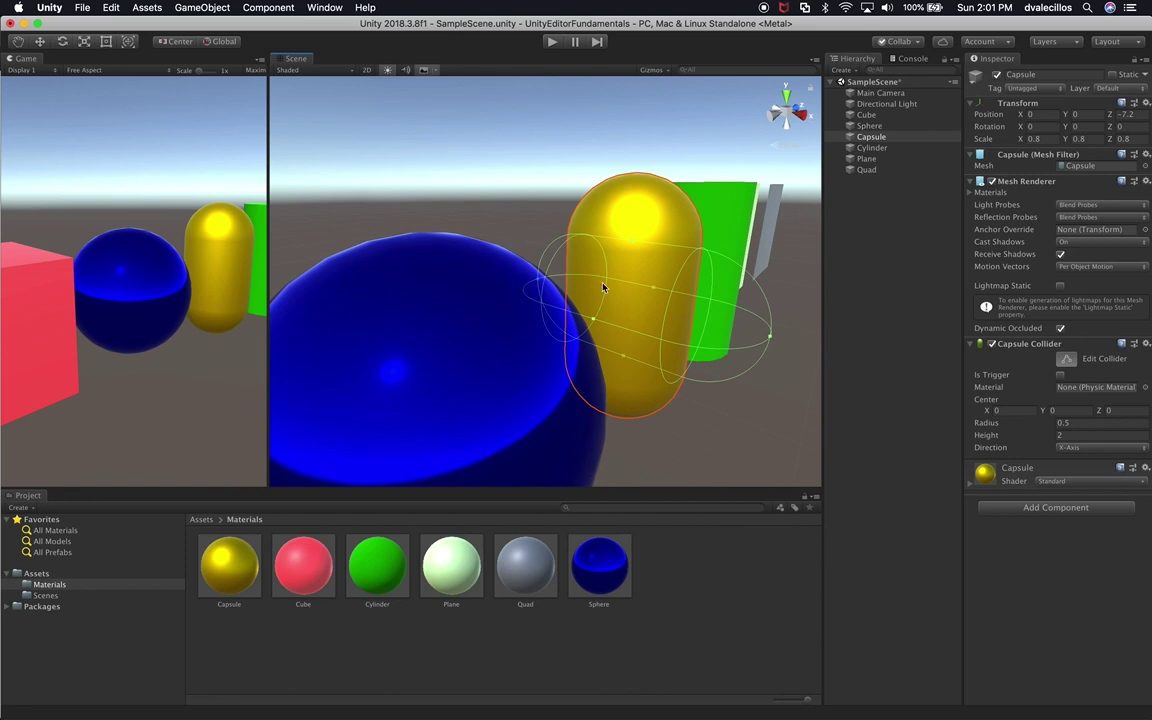
pyautogui.click(1072, 448)
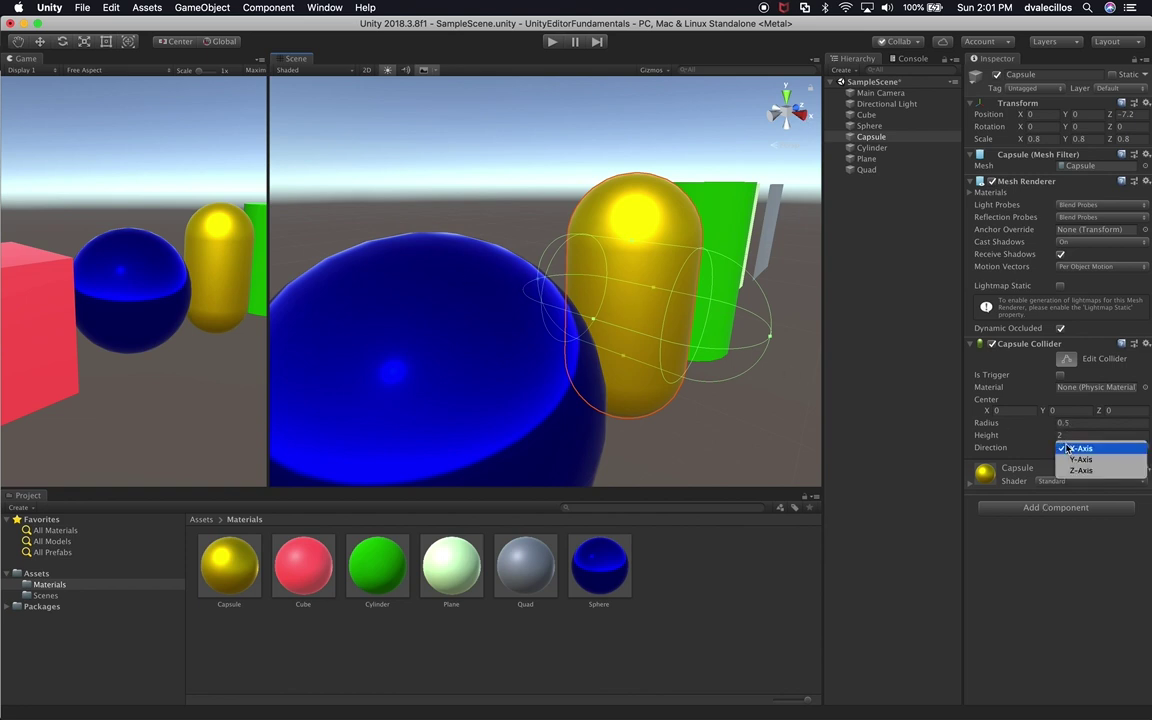
pyautogui.click(1070, 470)
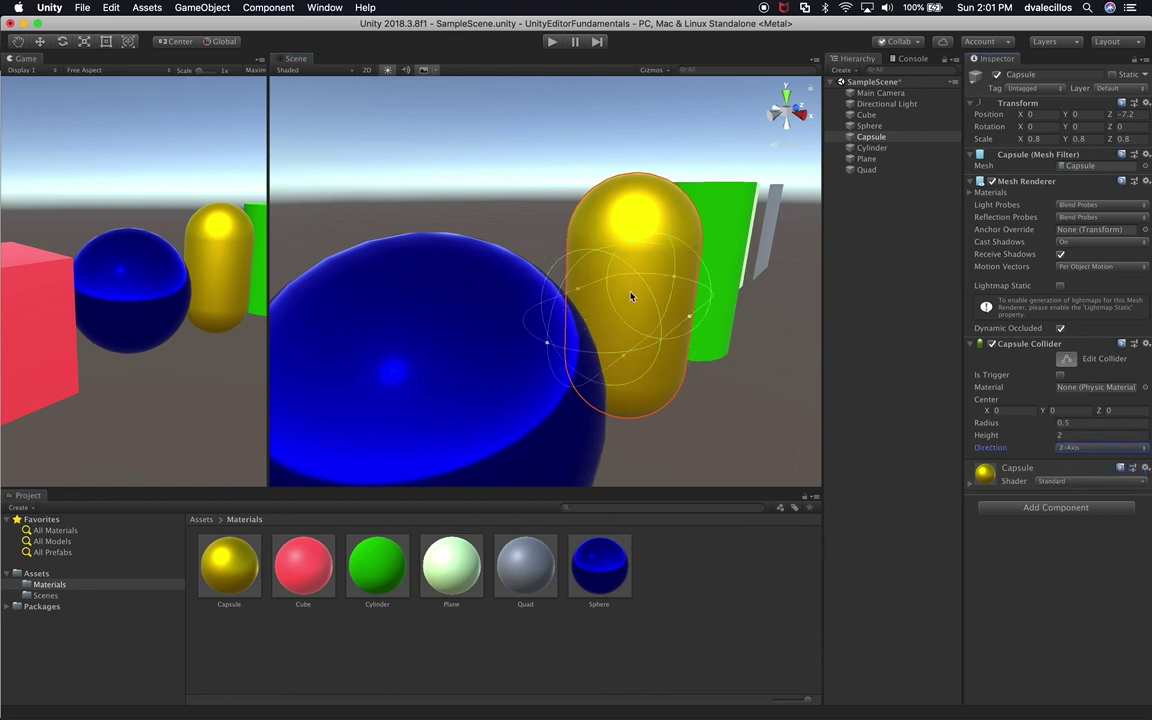
pyautogui.keyDown('alt'); pyautogui.moveTo(593, 315); pyautogui.dragTo(720, 225); pyautogui.keyUp('alt')
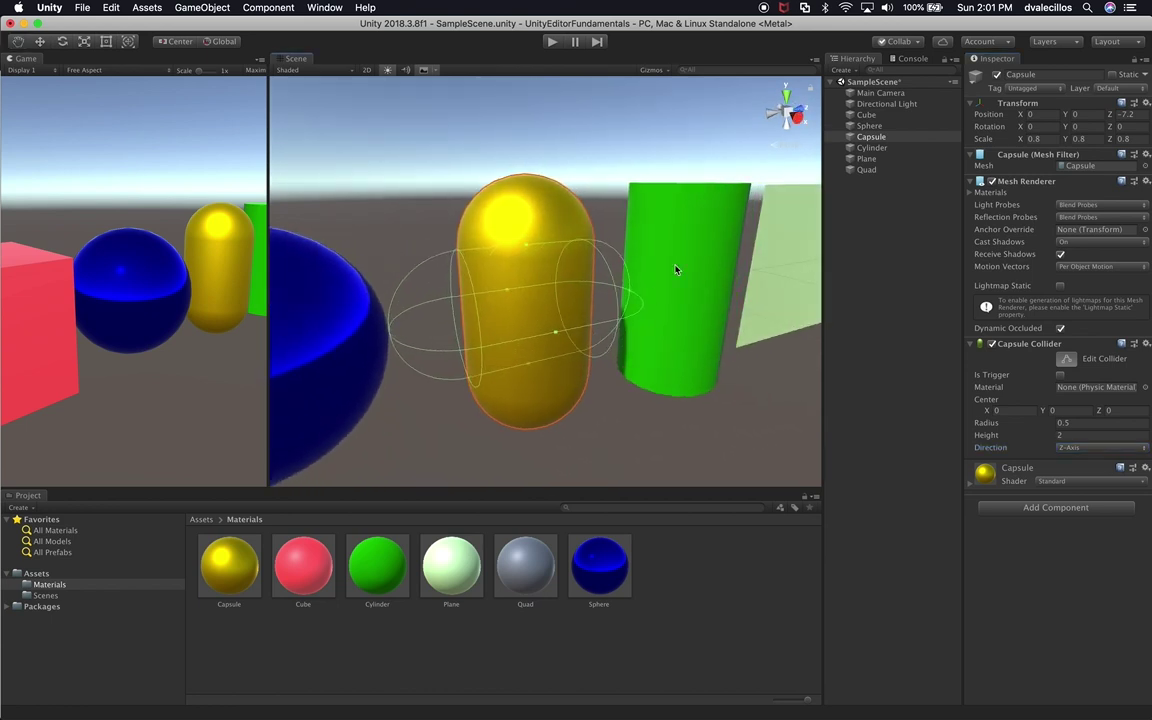
# - Switch the Capsule Collider's Direction to X-Axis once more, then reset the component to its defaults
pyautogui.click(1090, 447)
pyautogui.click(1087, 436)
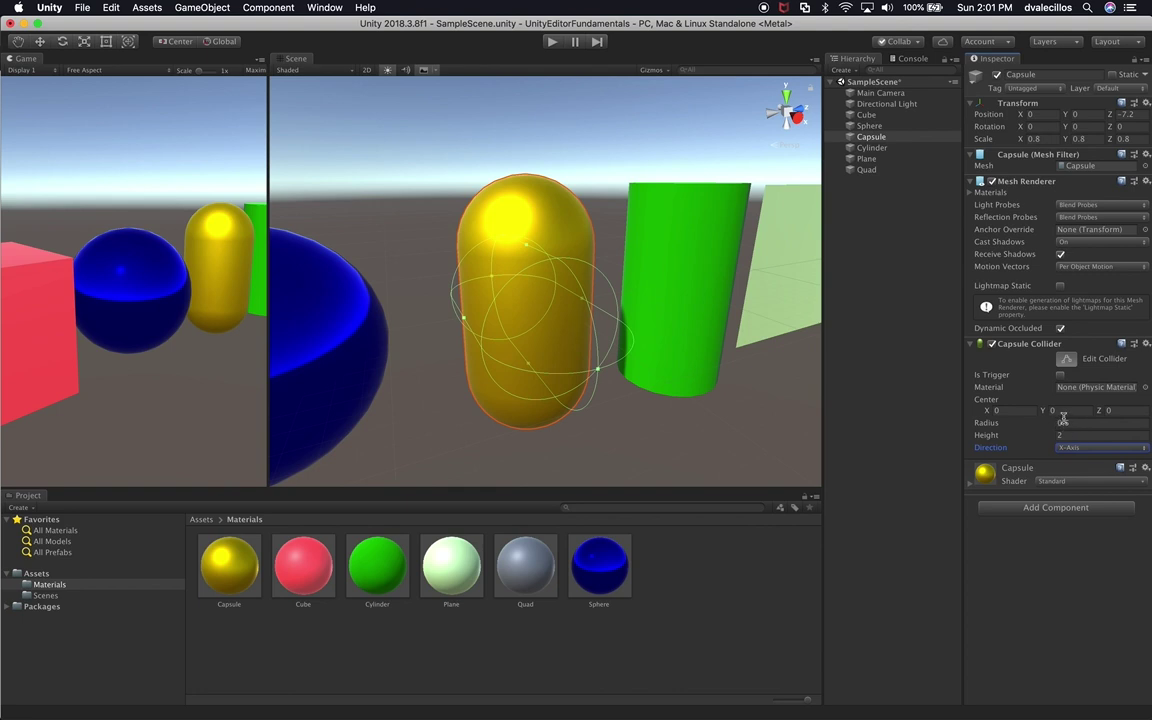
pyautogui.click(1075, 447)
pyautogui.click(1146, 344)
pyautogui.click(1146, 344)
pyautogui.click(1093, 358)
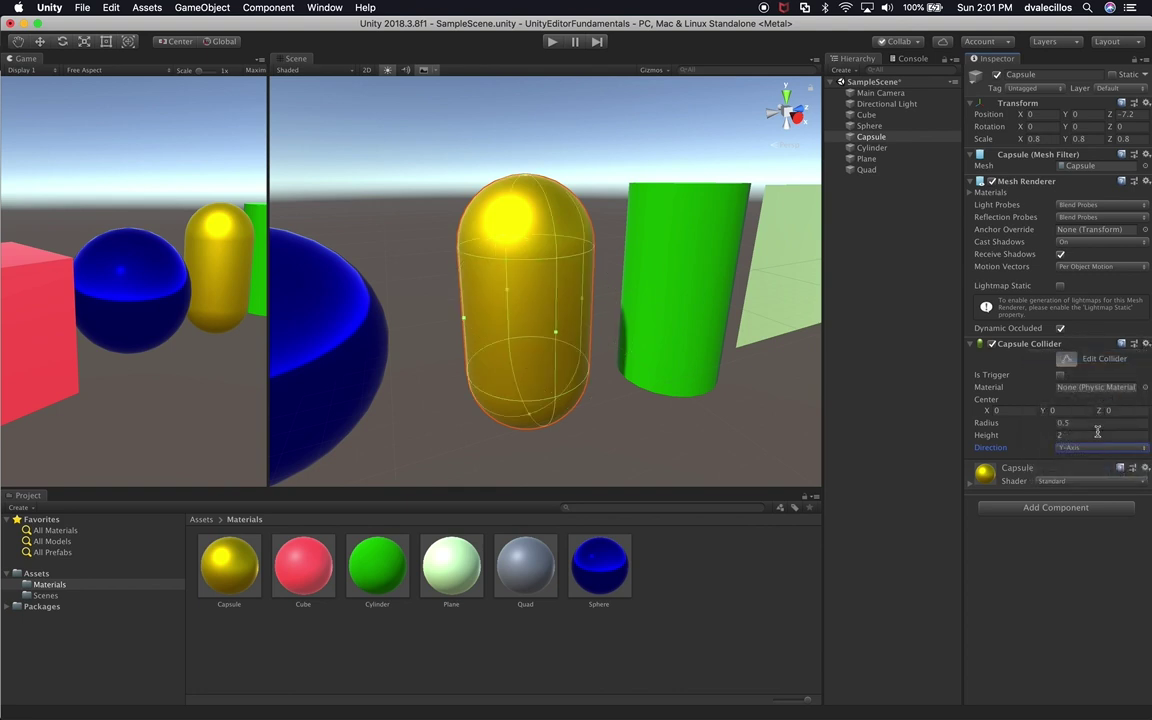
# - Select the green cylinder and add a Capsule Collider component to it
pyautogui.keyDown('alt'); pyautogui.moveTo(684, 339); pyautogui.dragTo(696, 304); pyautogui.keyUp('alt')
pyautogui.click(871, 147)
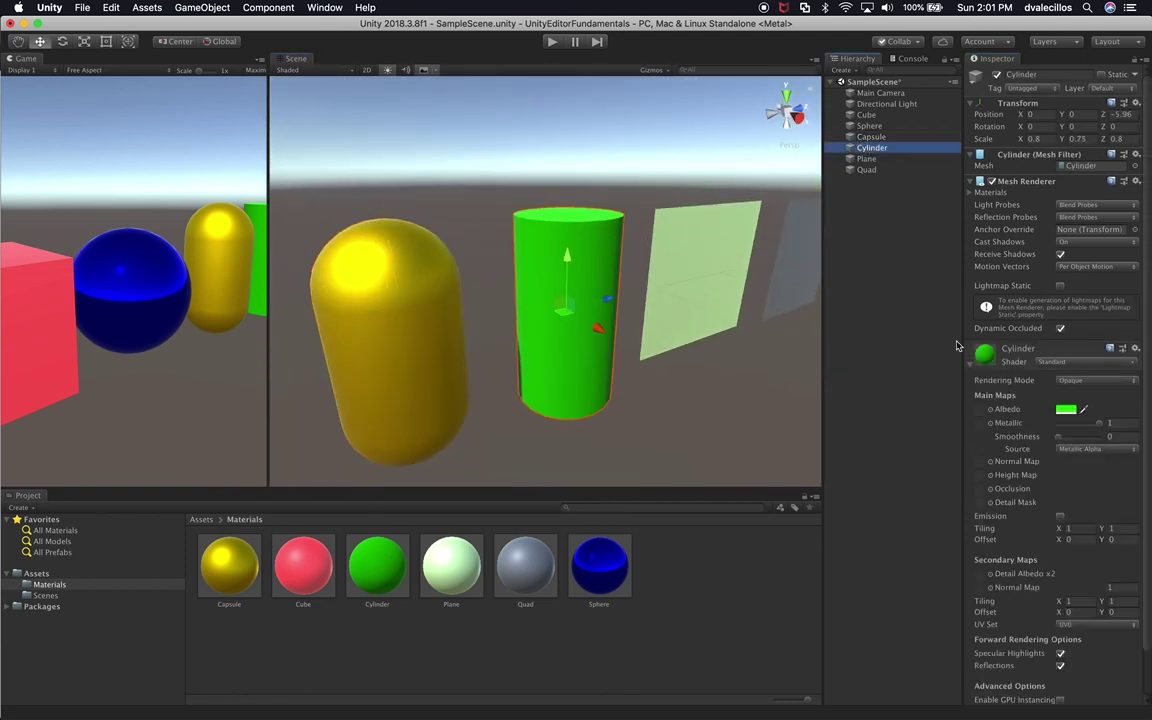
pyautogui.click(1016, 354)
pyautogui.click(1011, 392)
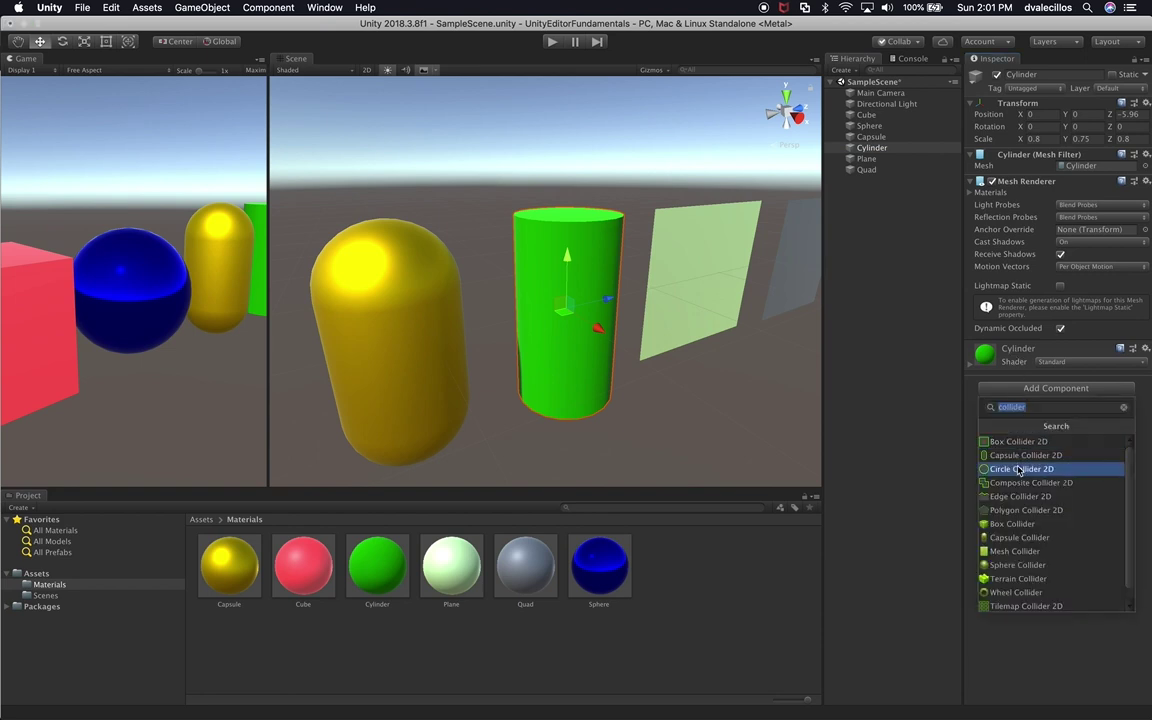
pyautogui.click(1015, 538)
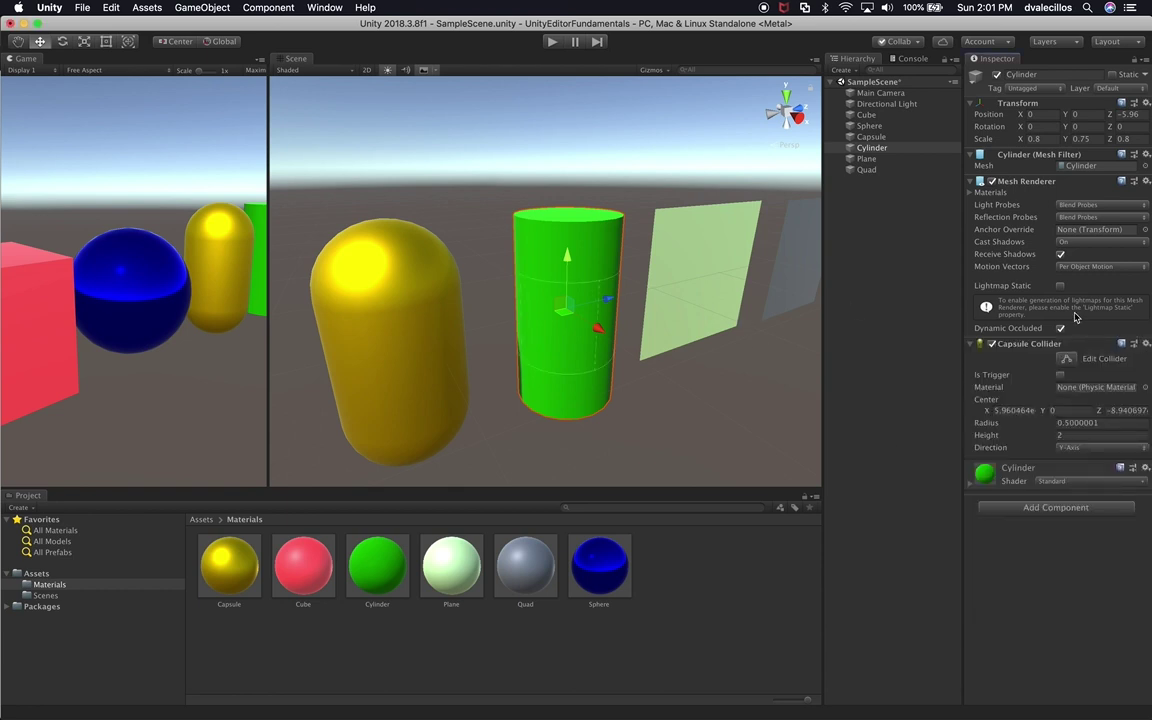
# - Set the radius of the cylinder's Capsule Collider to 0.69 and undo the change
pyautogui.moveTo(980, 424); pyautogui.dragTo(993, 427)
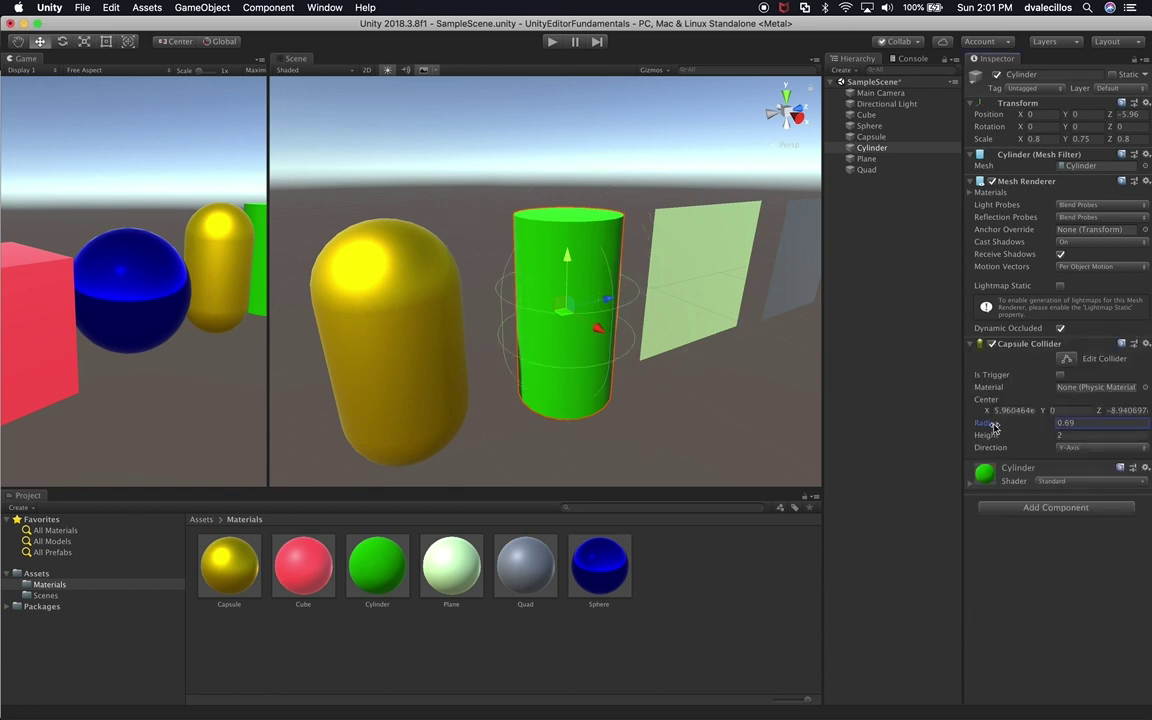
pyautogui.press('super+z')
pyautogui.scroll(3, 640, 250)
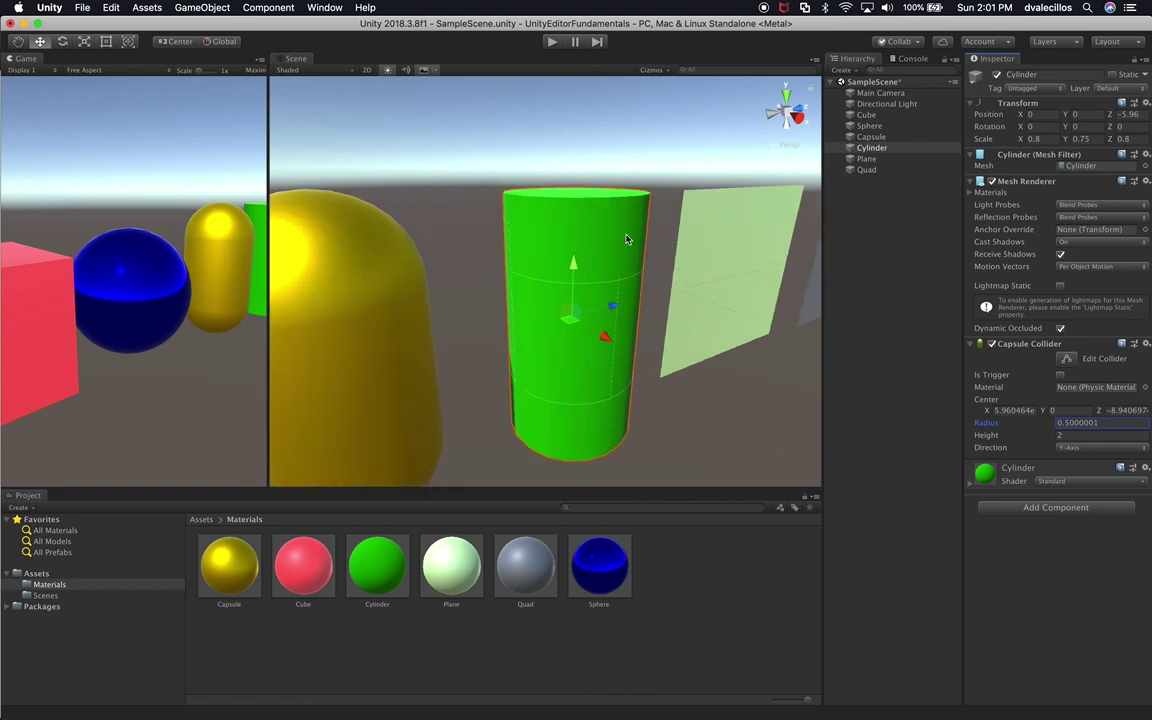
# - Reselect the cylinder and try a different height for its Capsule Collider, restoring the height to 2
pyautogui.click(759, 319)
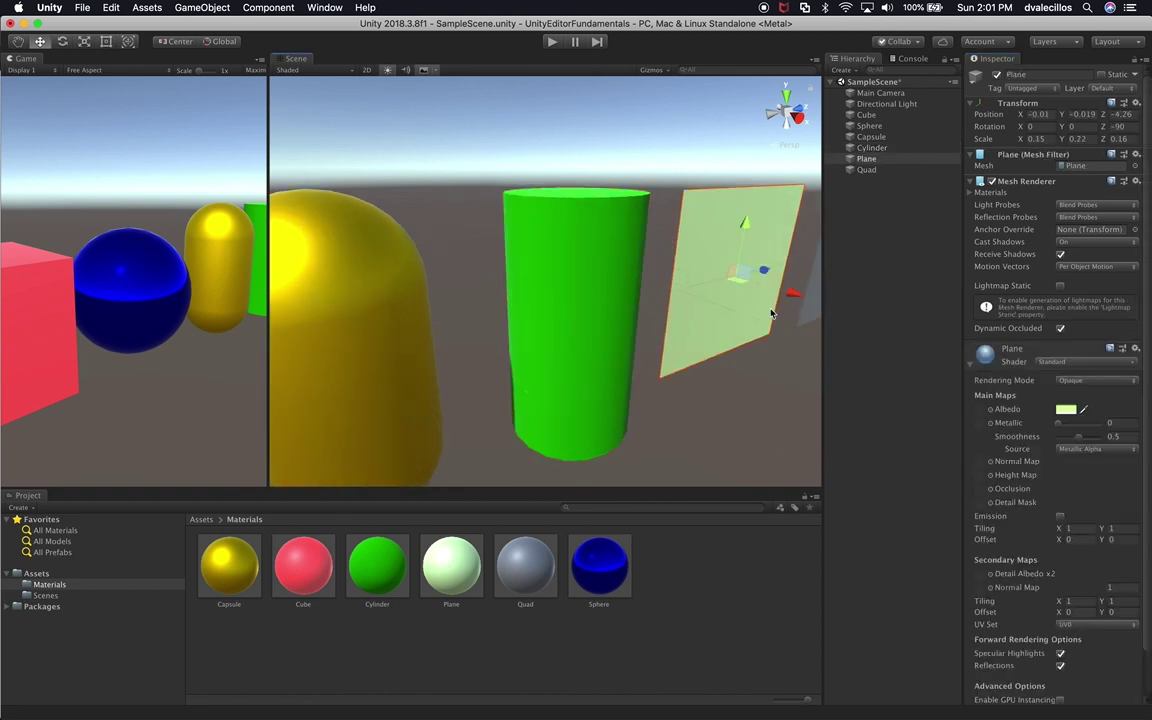
pyautogui.click(871, 147)
pyautogui.click(866, 158)
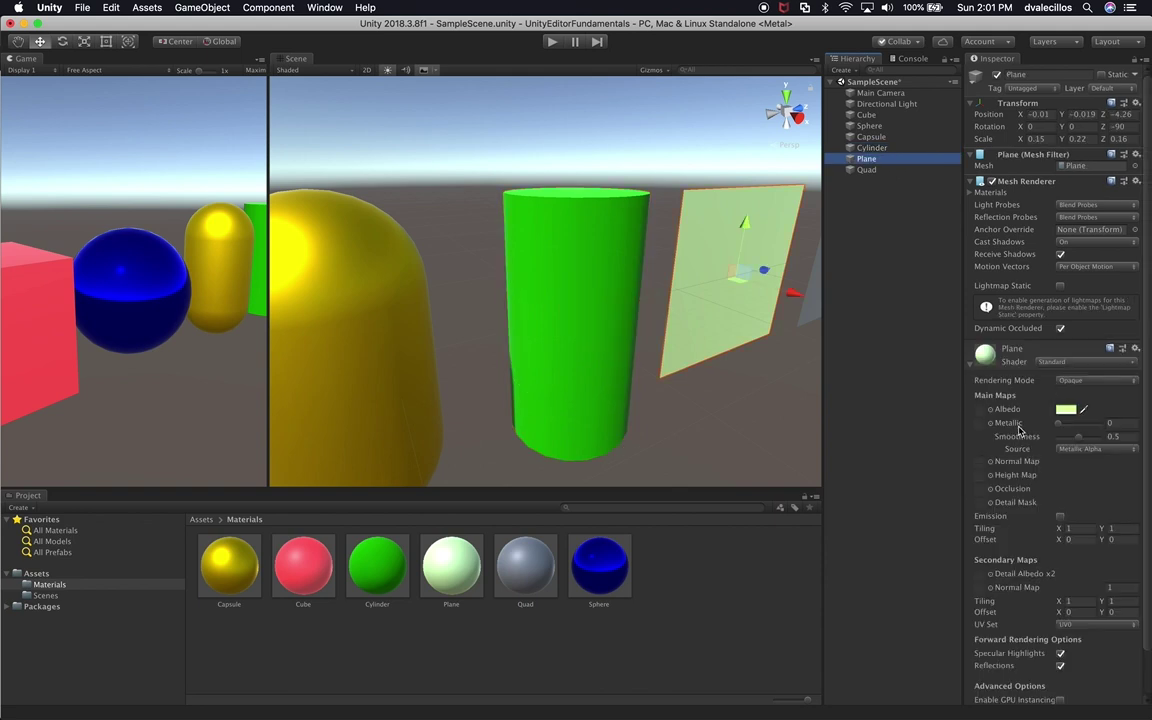
pyautogui.click(871, 147)
pyautogui.moveTo(1028, 424)
pyautogui.mouseDown()
pyautogui.moveTo(1044, 425)
pyautogui.moveTo(1014, 437)
pyautogui.moveTo(1044, 437)
pyautogui.moveTo(1014, 437)
pyautogui.mouseUp()
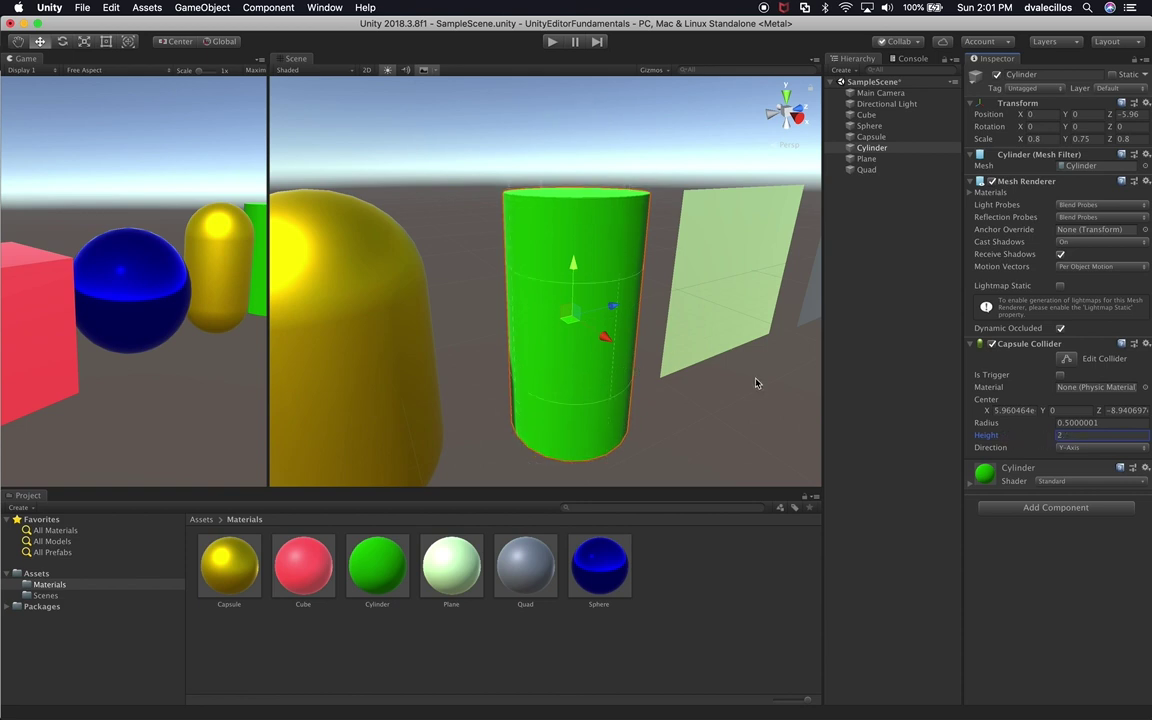
pyautogui.scroll(-5, 757, 379)
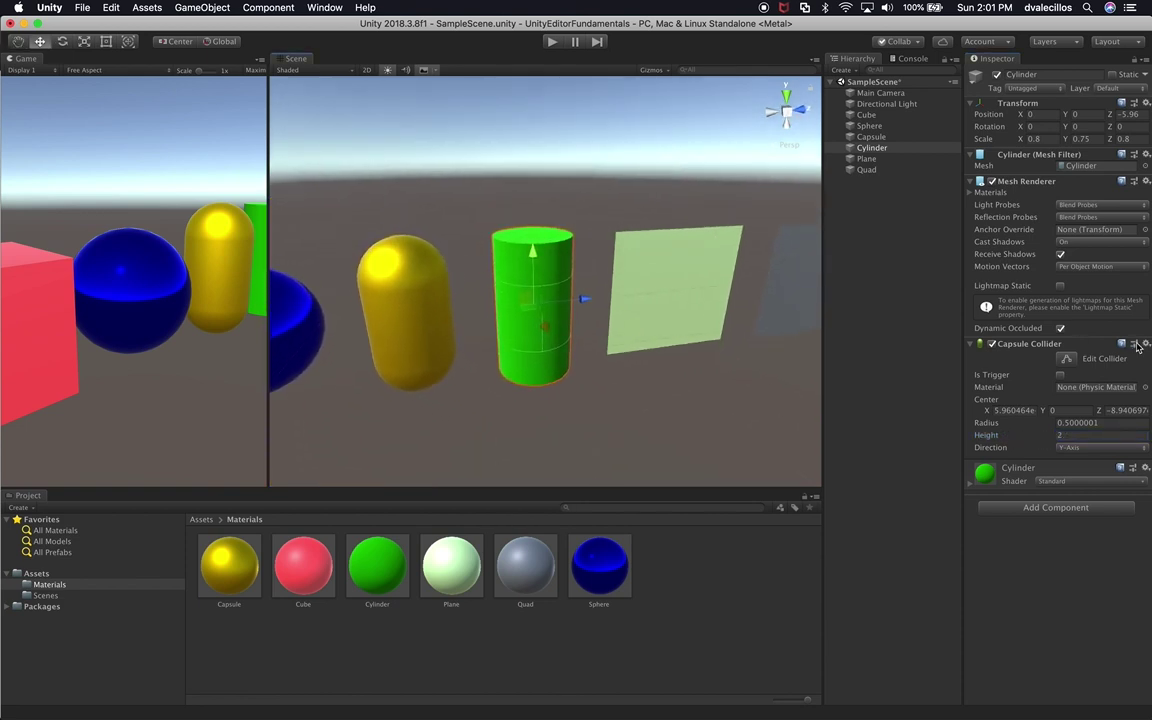
pyautogui.click(1146, 344)
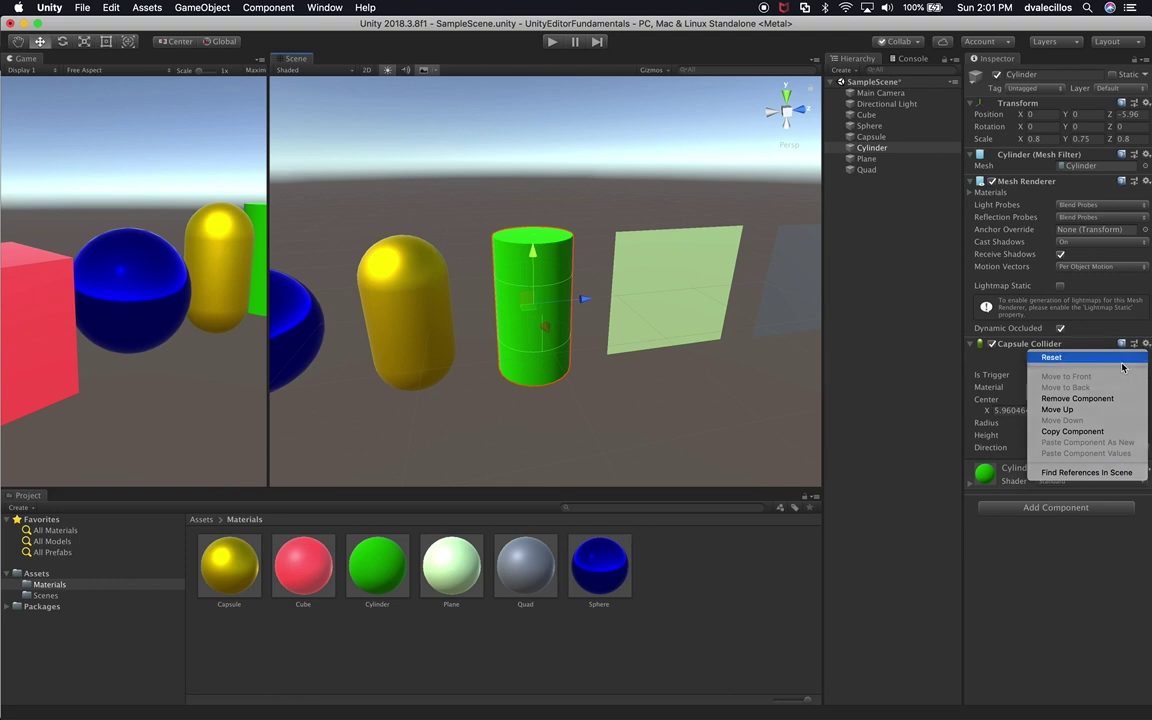
pyautogui.press('Escape')
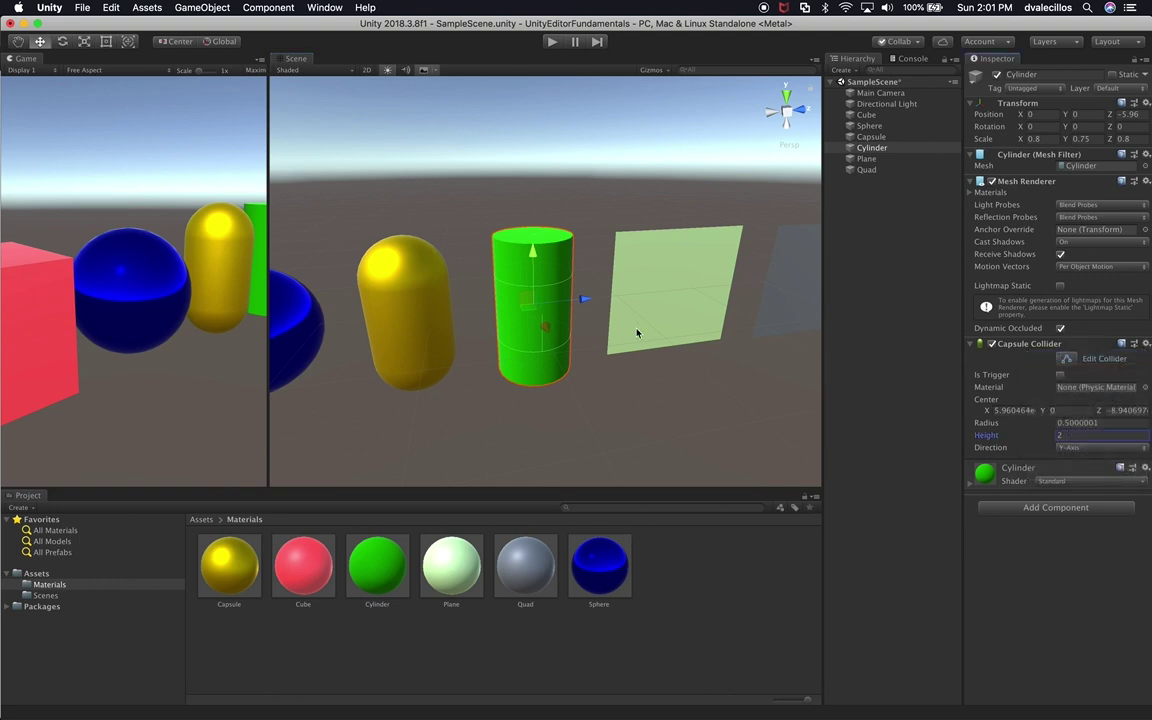
pyautogui.scroll(5, 637, 333)
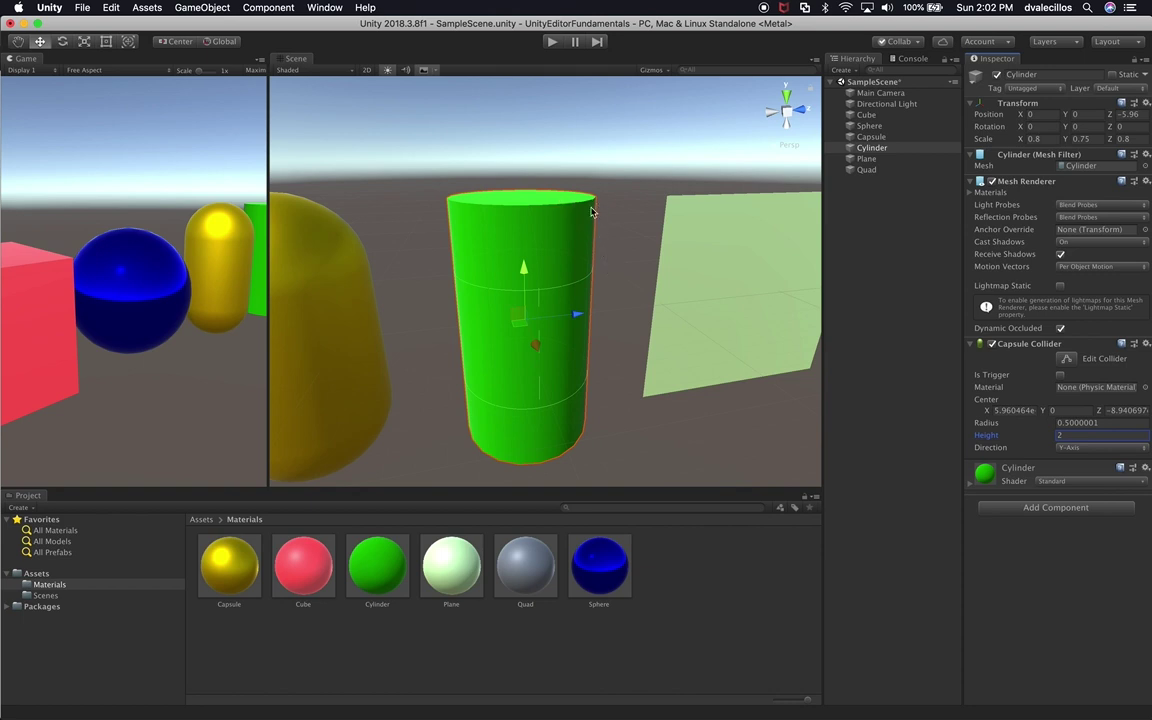
# - Deselect and reselect the green cylinder, then show the scene in Wireframe mode
pyautogui.click(909, 419)
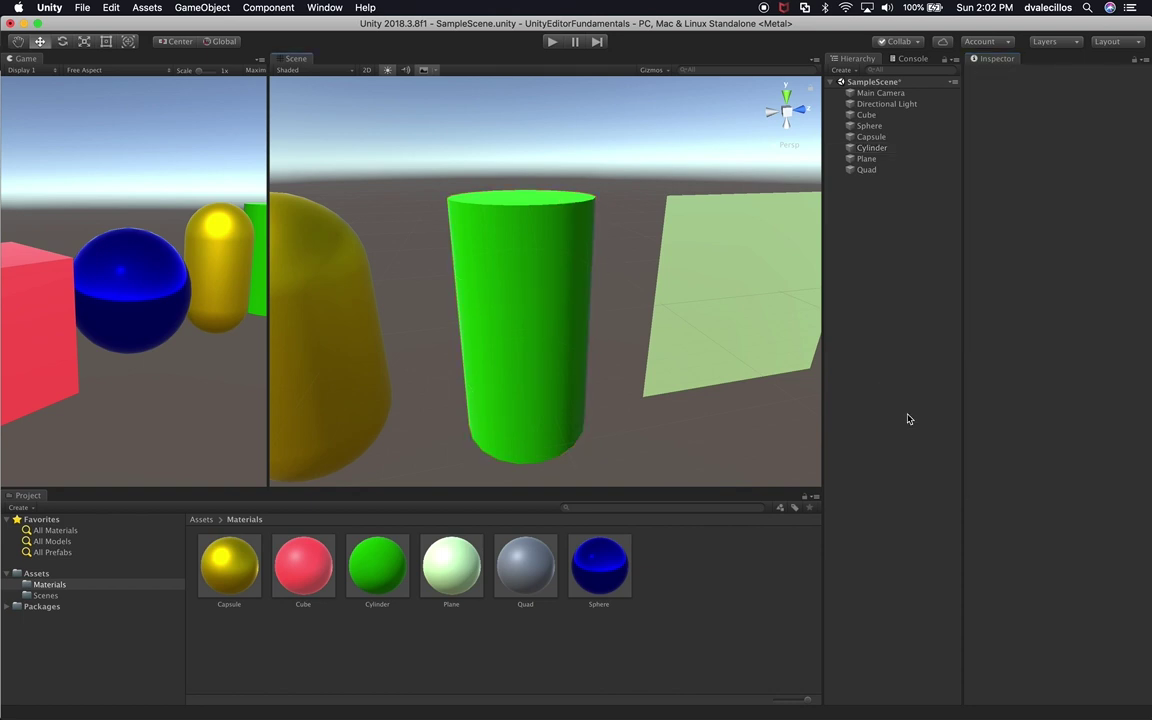
pyautogui.click(589, 263)
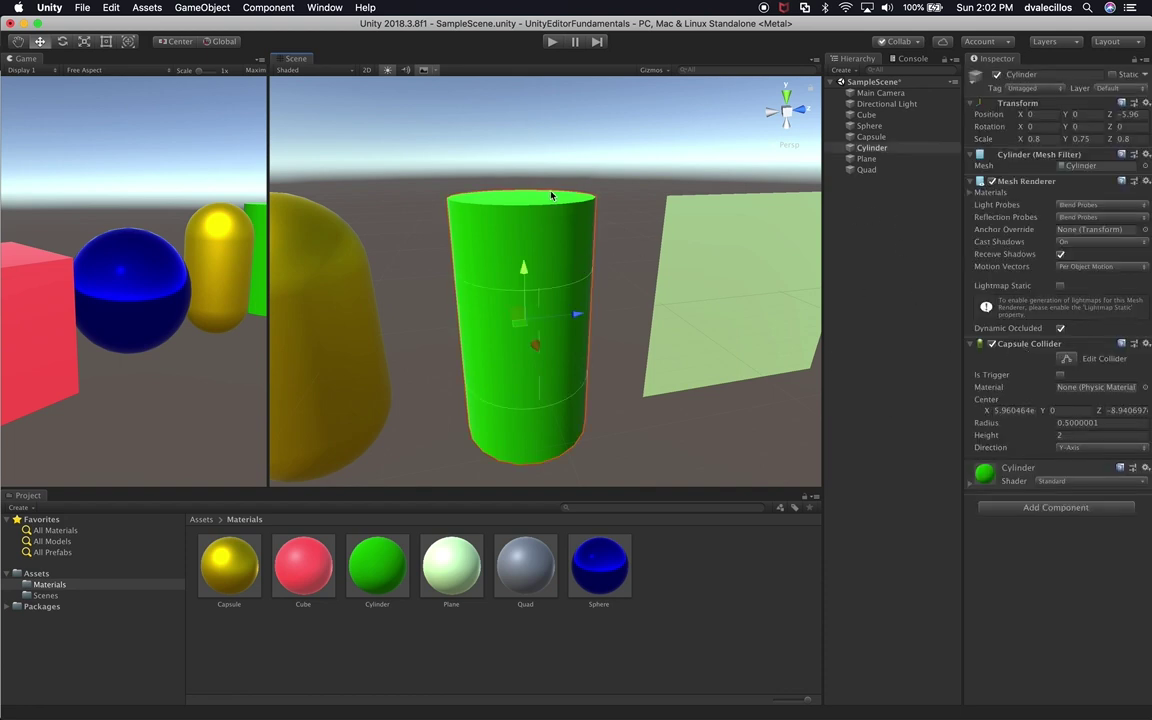
pyautogui.click(290, 71)
pyautogui.click(303, 103)
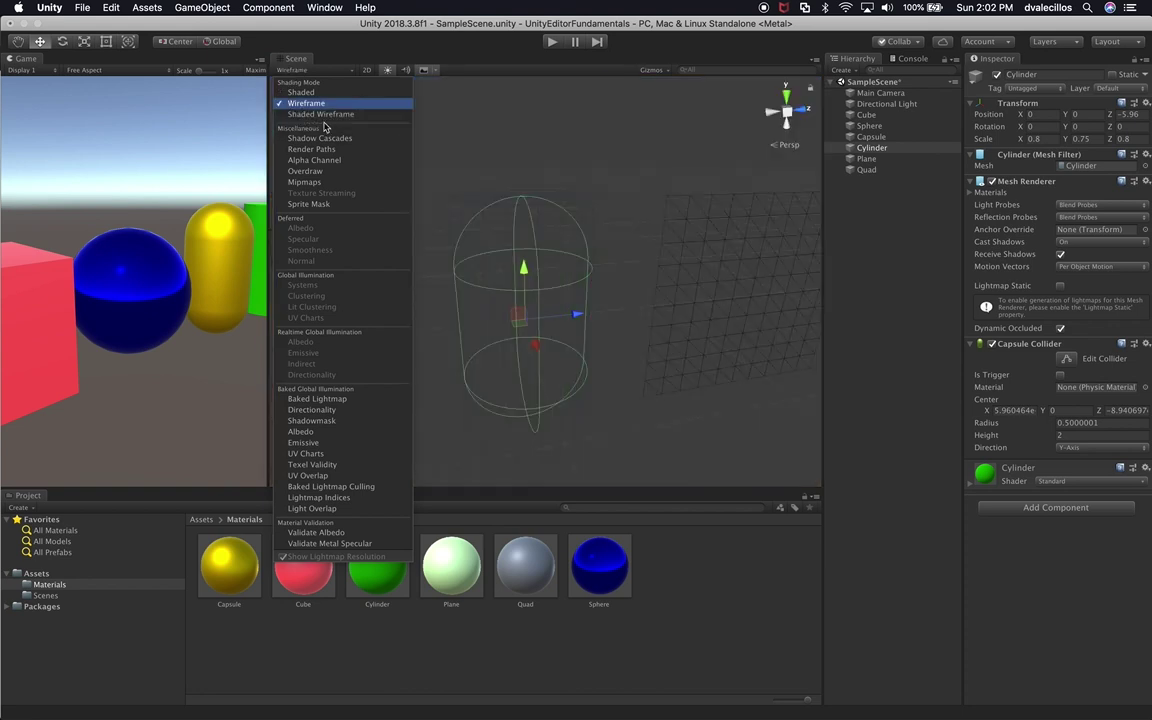
pyautogui.click(917, 411)
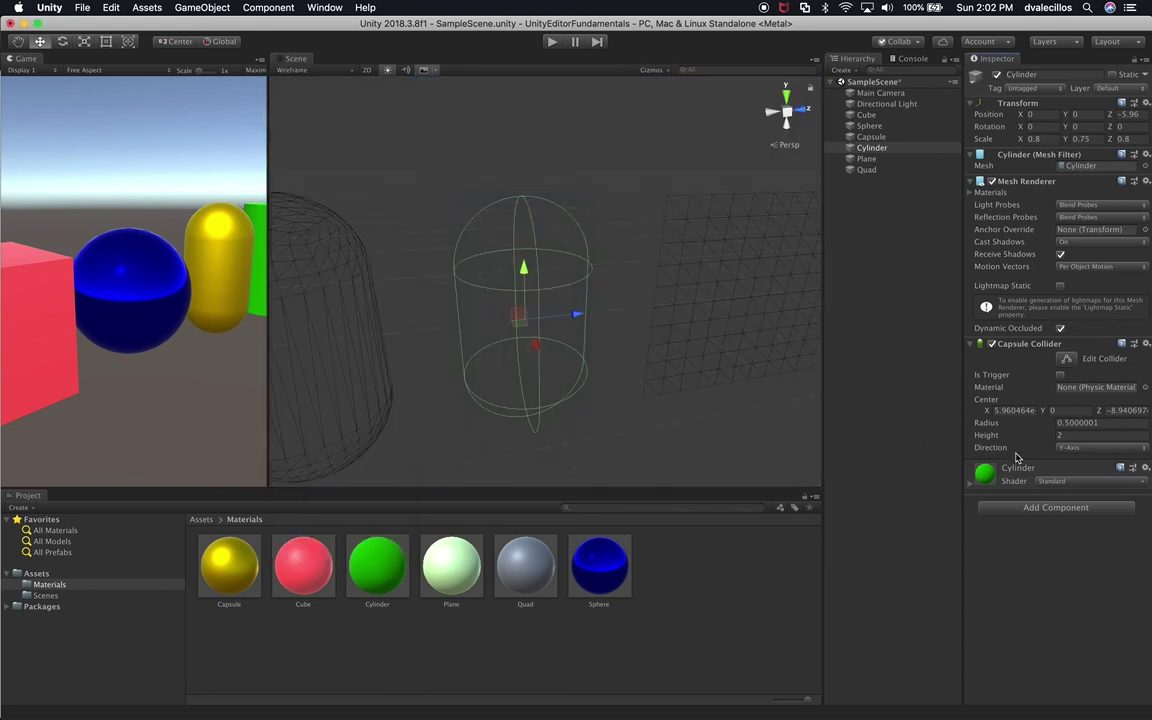
# - Reduce the height of the cylinder's Capsule Collider to 1.38
pyautogui.click(1040, 508)
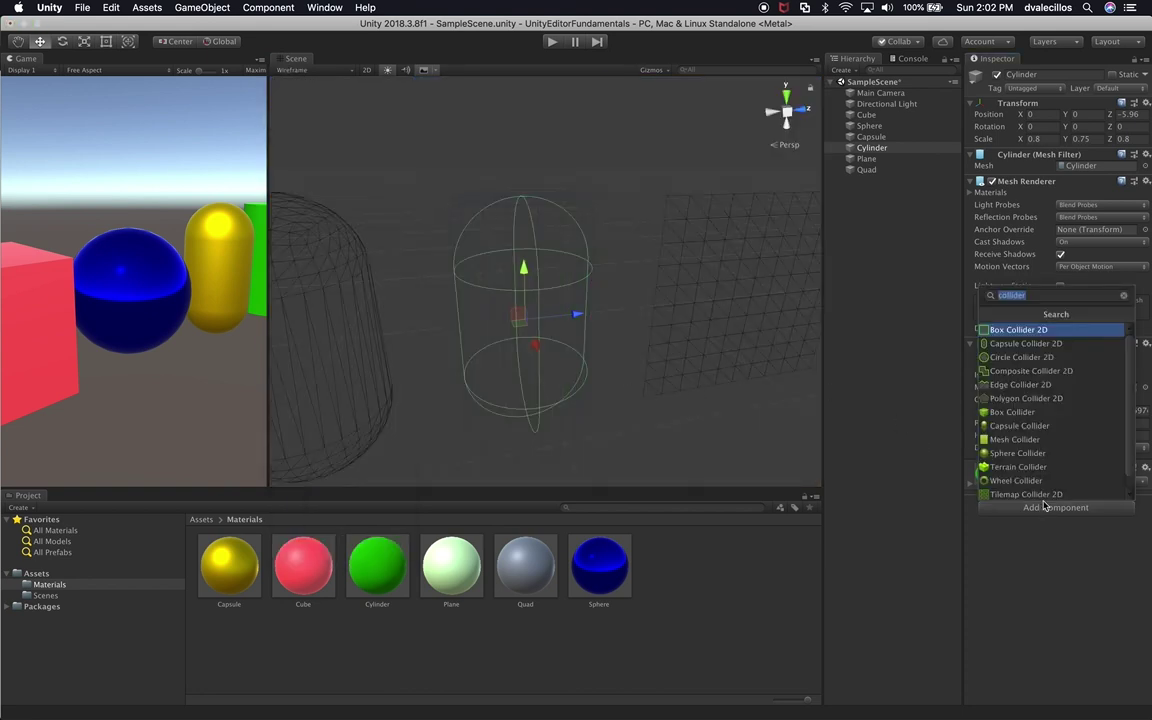
pyautogui.click(1019, 425)
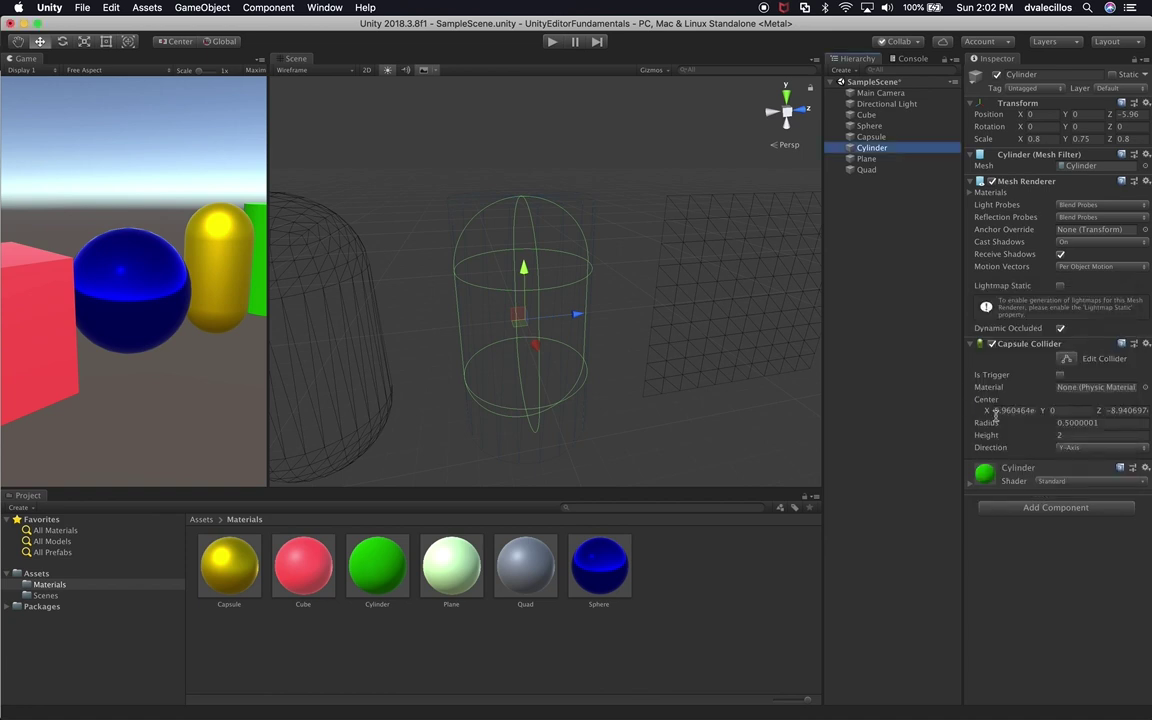
pyautogui.moveTo(1020, 438); pyautogui.dragTo(1016, 438)
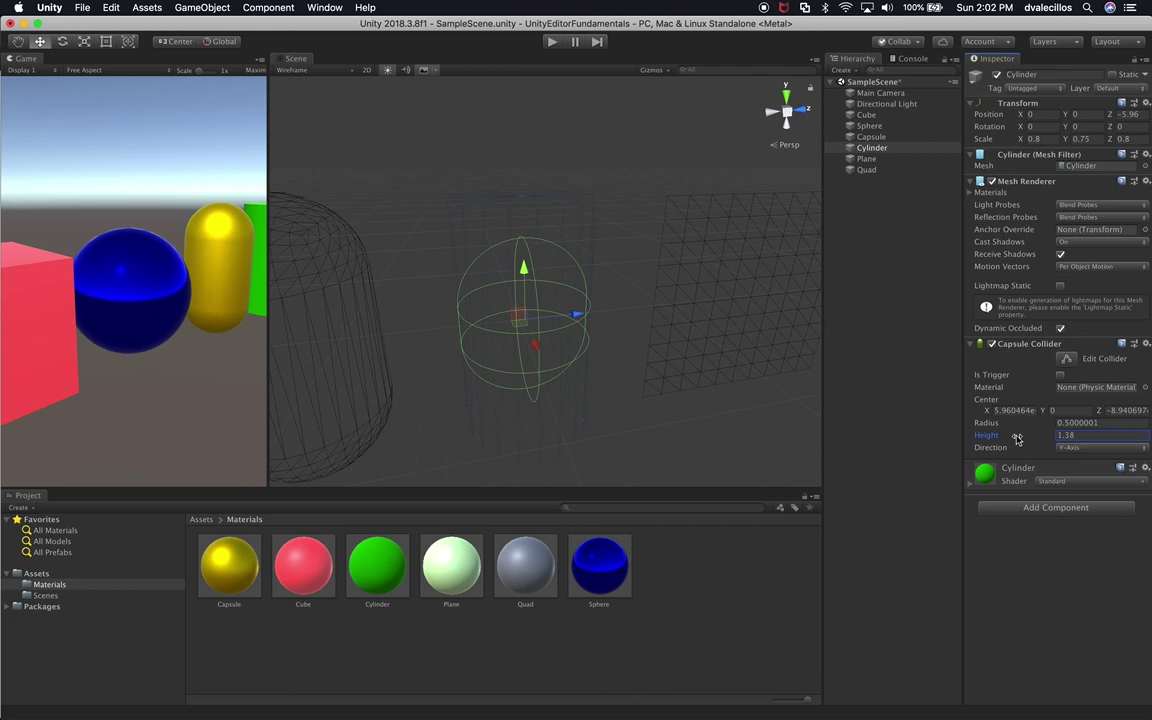
pyautogui.moveTo(1018, 439); pyautogui.dragTo(1018, 439)
# - Add a Box Collider to the cylinder with its Y size set to 0.35 and its Y center to 0.79
pyautogui.click(1015, 509)
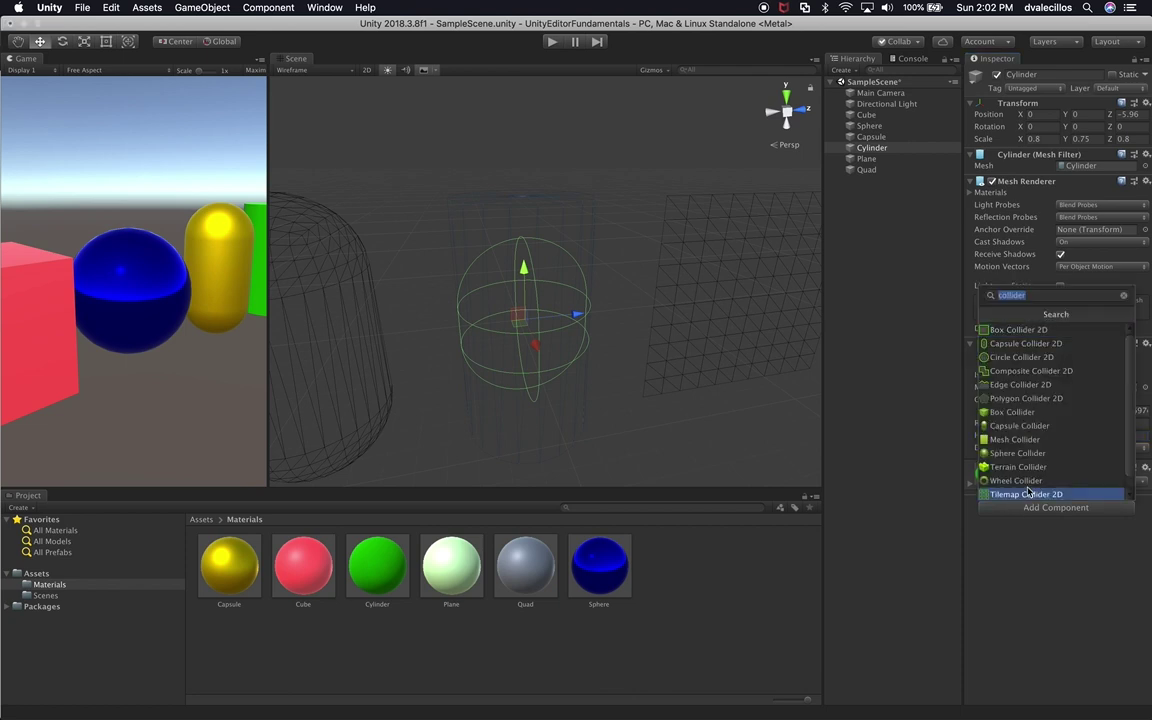
pyautogui.click(1100, 412)
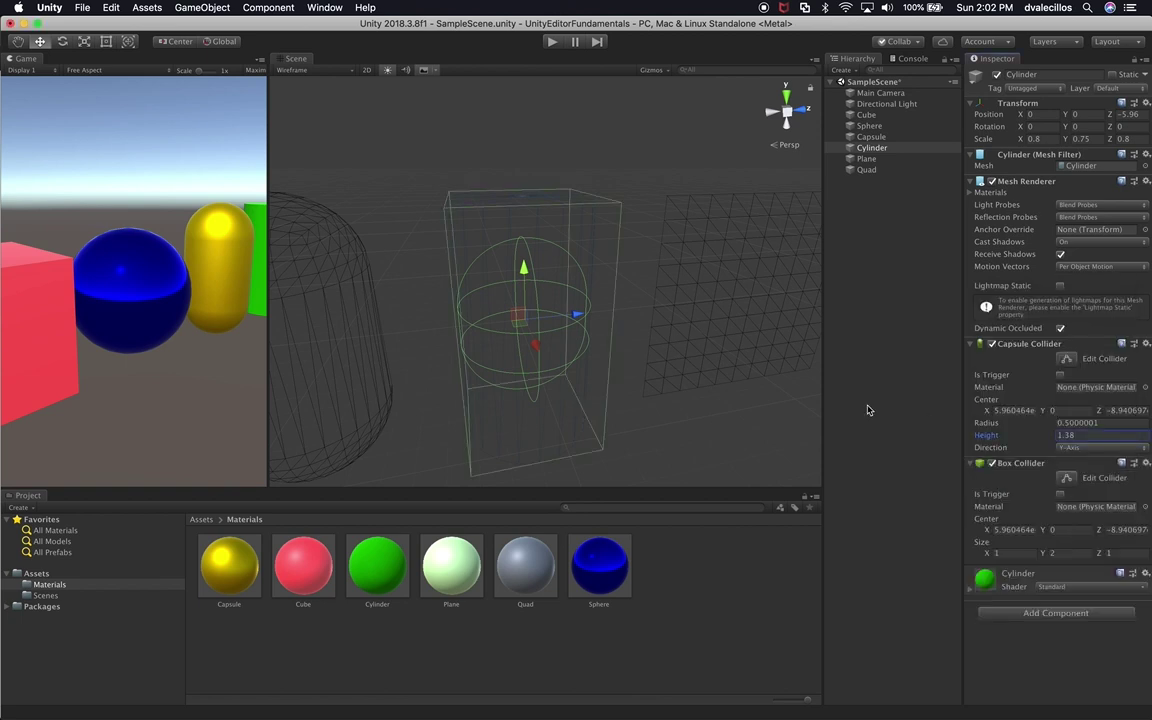
pyautogui.moveTo(1040, 553); pyautogui.dragTo(1056, 532)
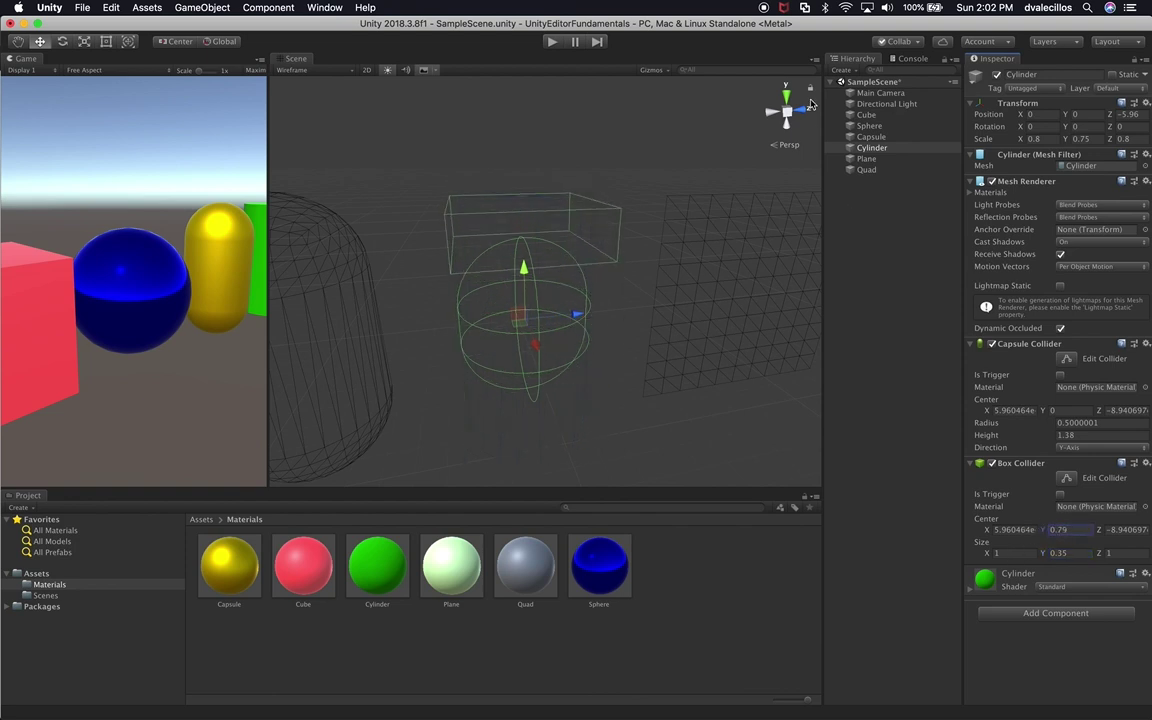
# - View the cylinder from the side in isometric projection and set its Box Collider's Y center to 0.83
pyautogui.click(786, 95)
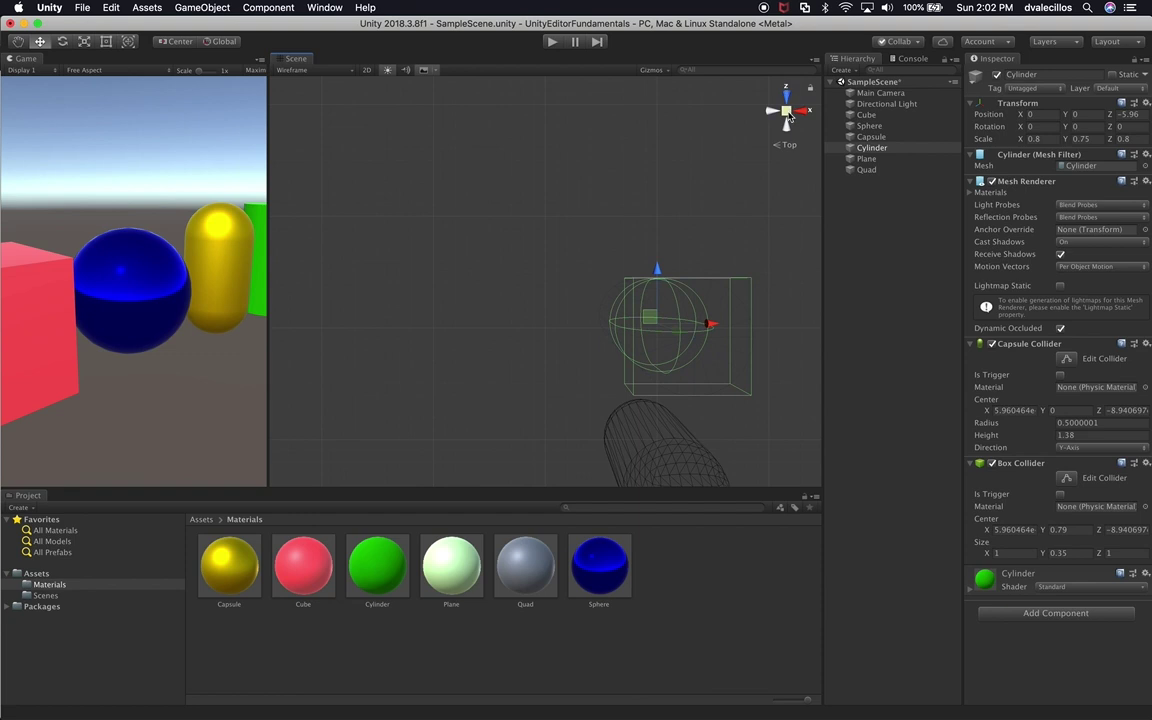
pyautogui.scroll(5, 797, 236)
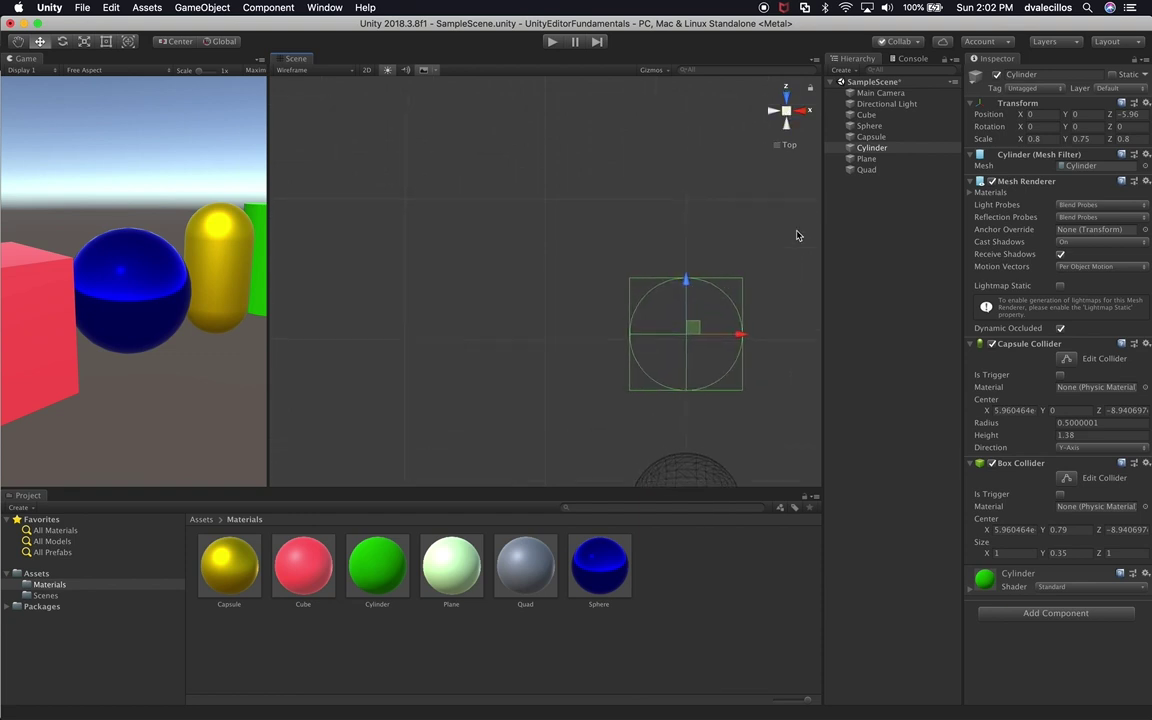
pyautogui.keyDown('alt'); pyautogui.moveTo(625, 288); pyautogui.dragTo(519, 190); pyautogui.keyUp('alt')
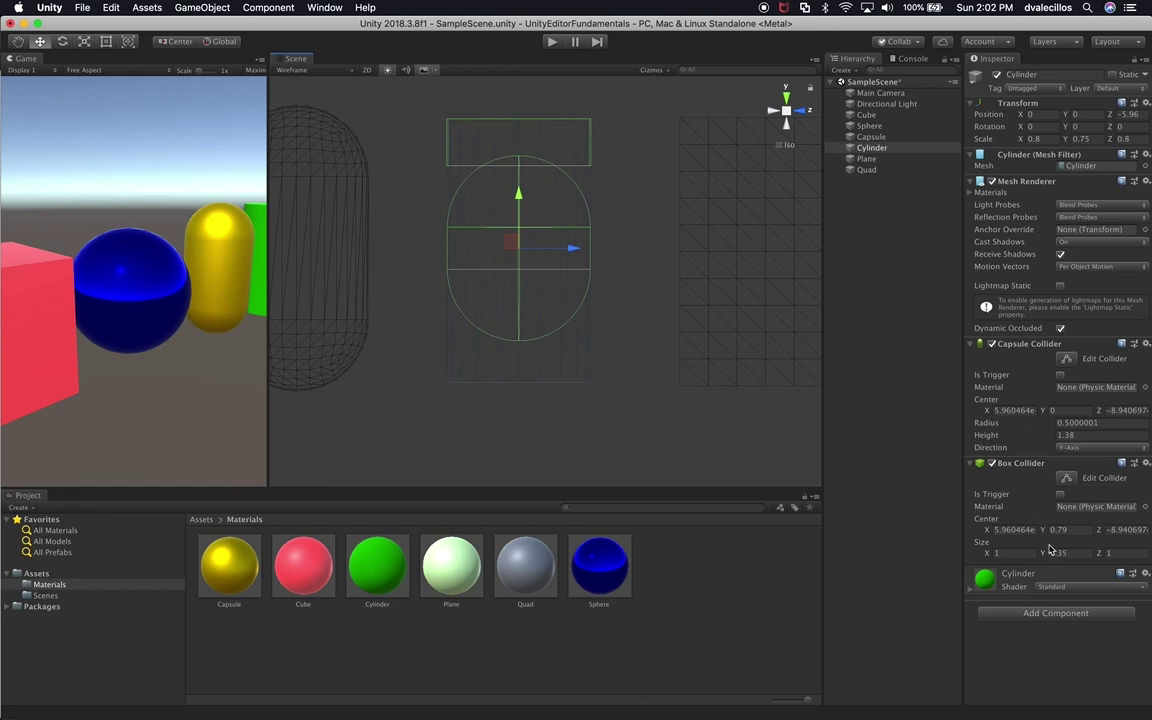
pyautogui.moveTo(1043, 533); pyautogui.dragTo(1042, 537)
# - Duplicate the cylinder's Box Collider by pasting a copy as a new component, and set the copy's Y center to -0.82
pyautogui.click(1017, 464)
pyautogui.rightClick(1017, 466)
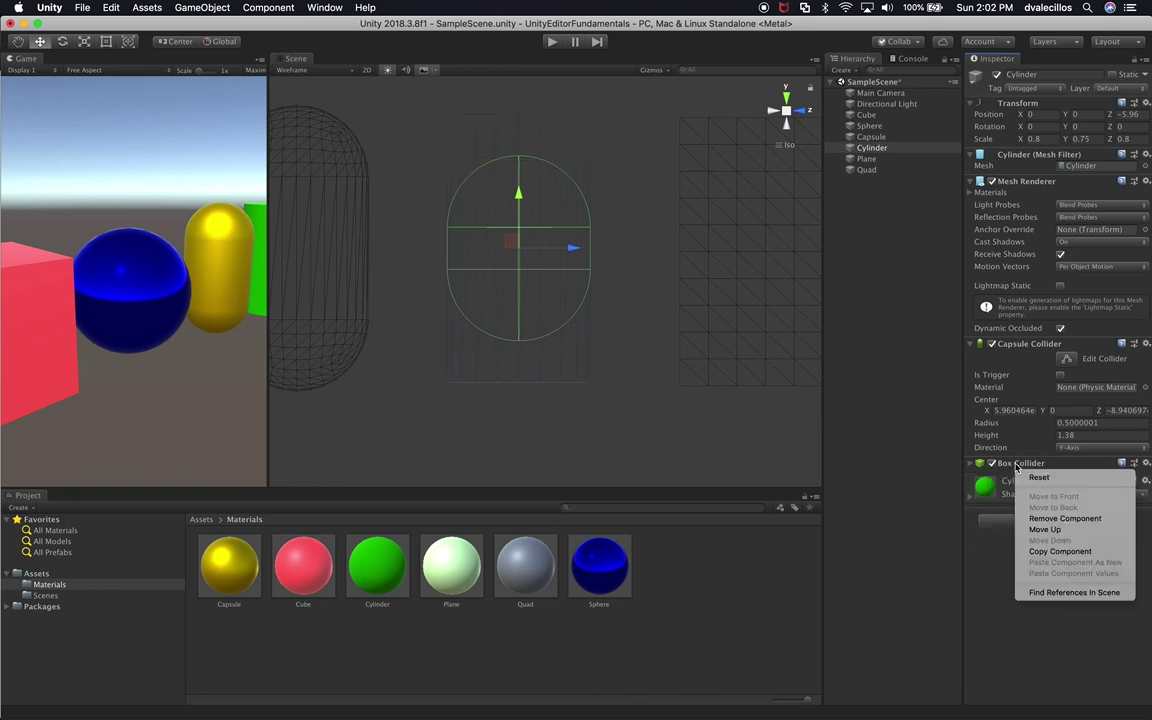
pyautogui.click(1033, 552)
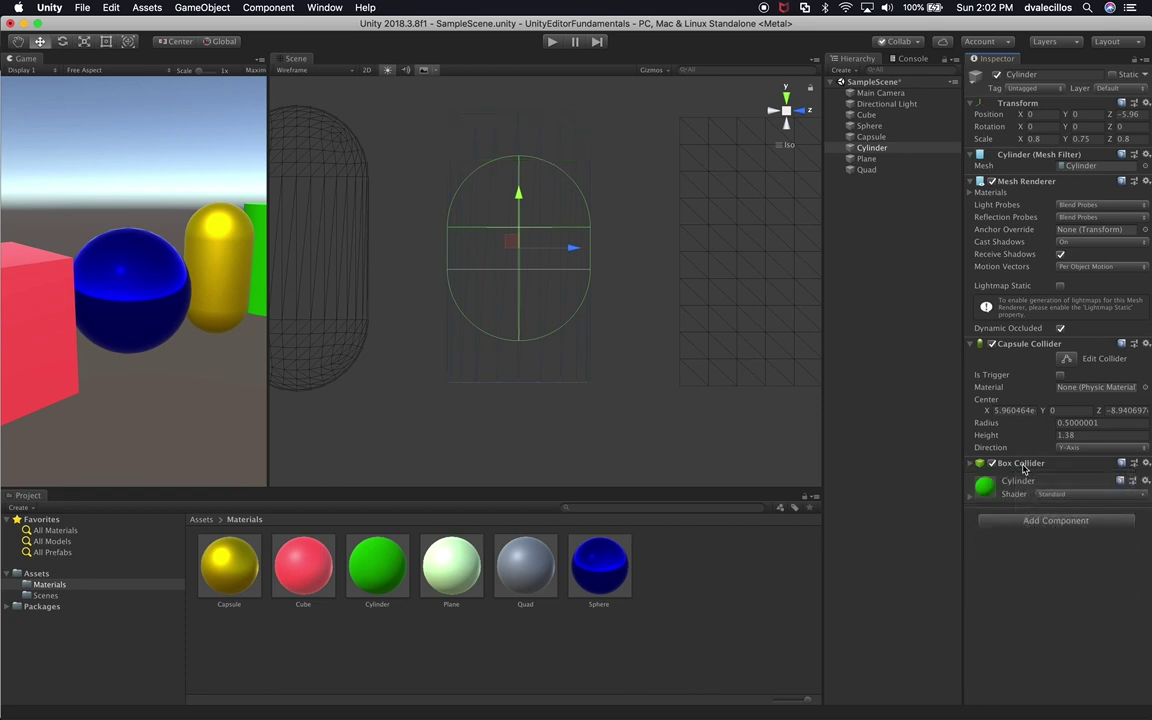
pyautogui.rightClick(1023, 467)
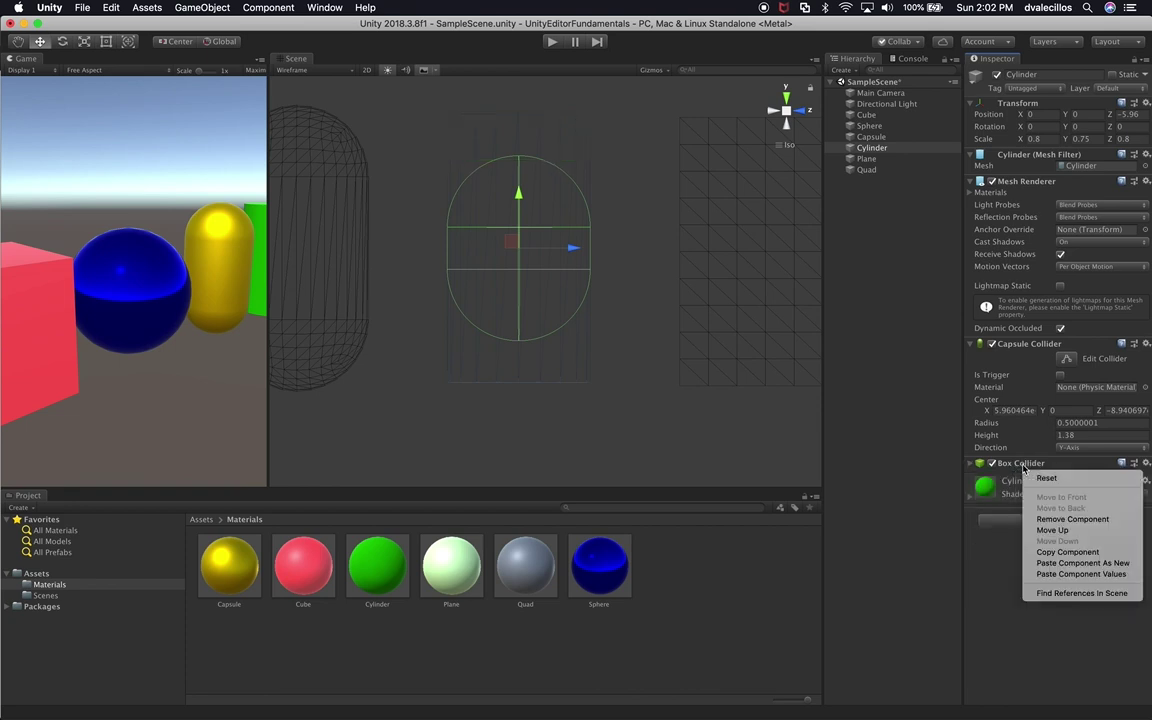
pyautogui.click(1042, 563)
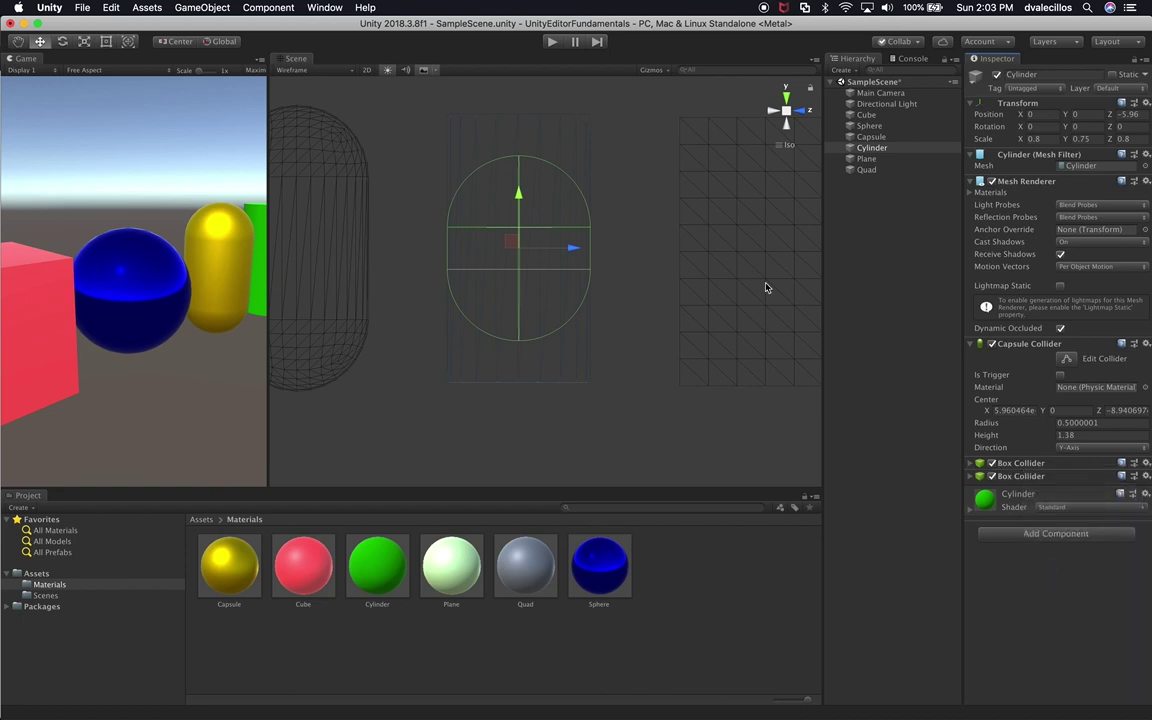
pyautogui.click(1020, 476)
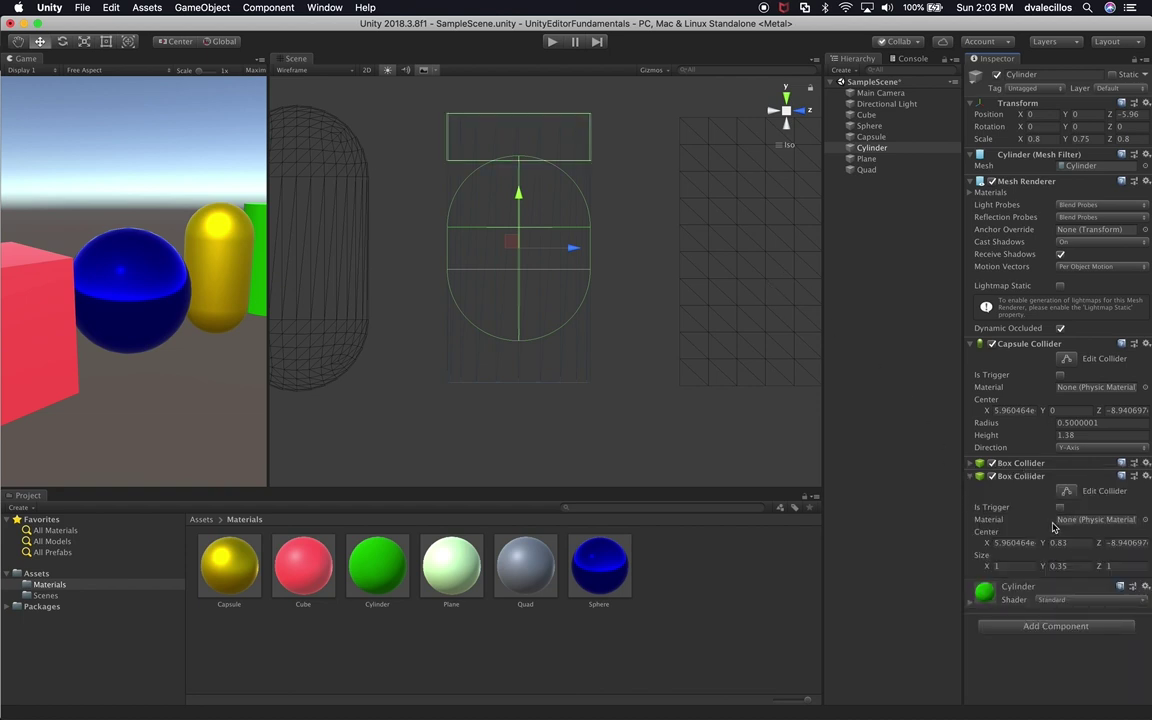
pyautogui.moveTo(1058, 541); pyautogui.dragTo(1012, 545)
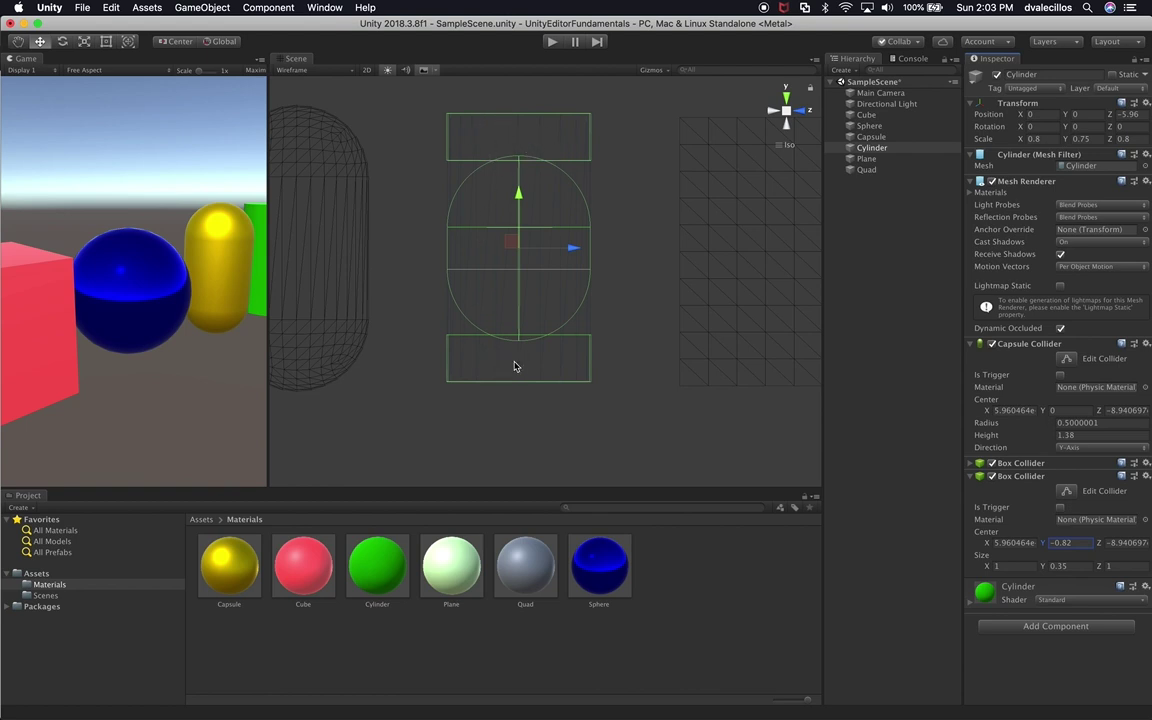
# - Deselect and reselect the cylinder, then increase its Capsule Collider height to 1.98
pyautogui.click(514, 213)
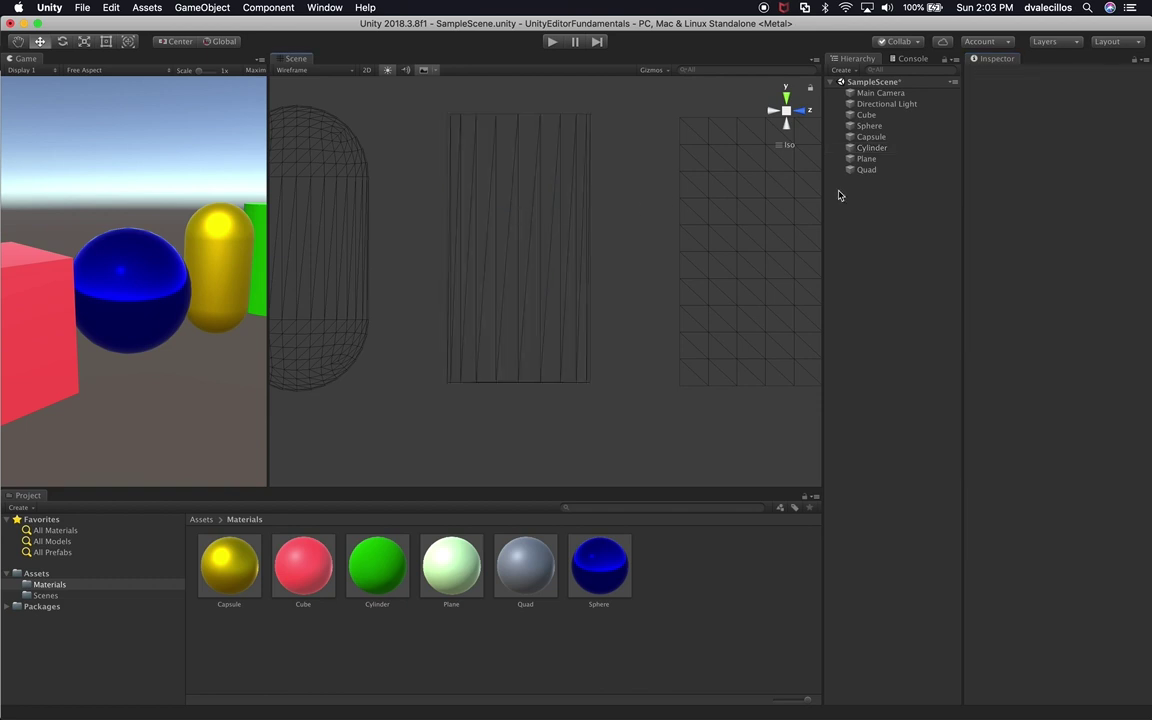
pyautogui.click(898, 148)
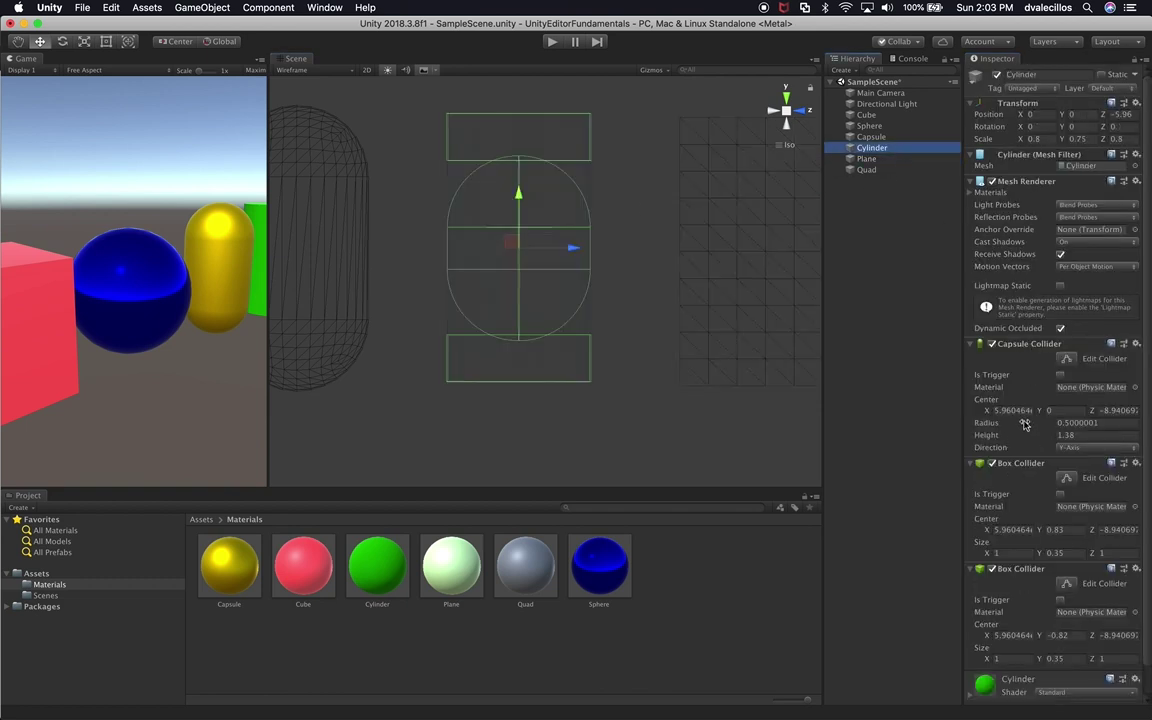
pyautogui.moveTo(1025, 435); pyautogui.dragTo(1030, 435)
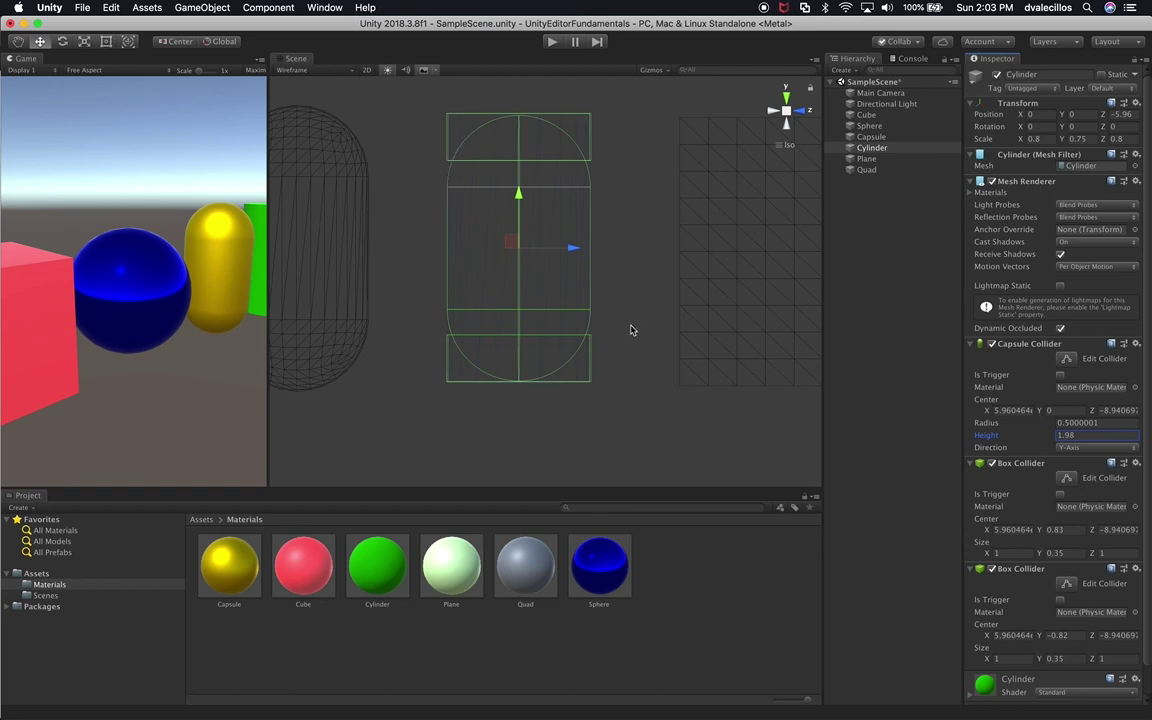
pyautogui.keyDown('alt'); pyautogui.moveTo(705, 108); pyautogui.dragTo(630, 342); pyautogui.keyUp('alt')
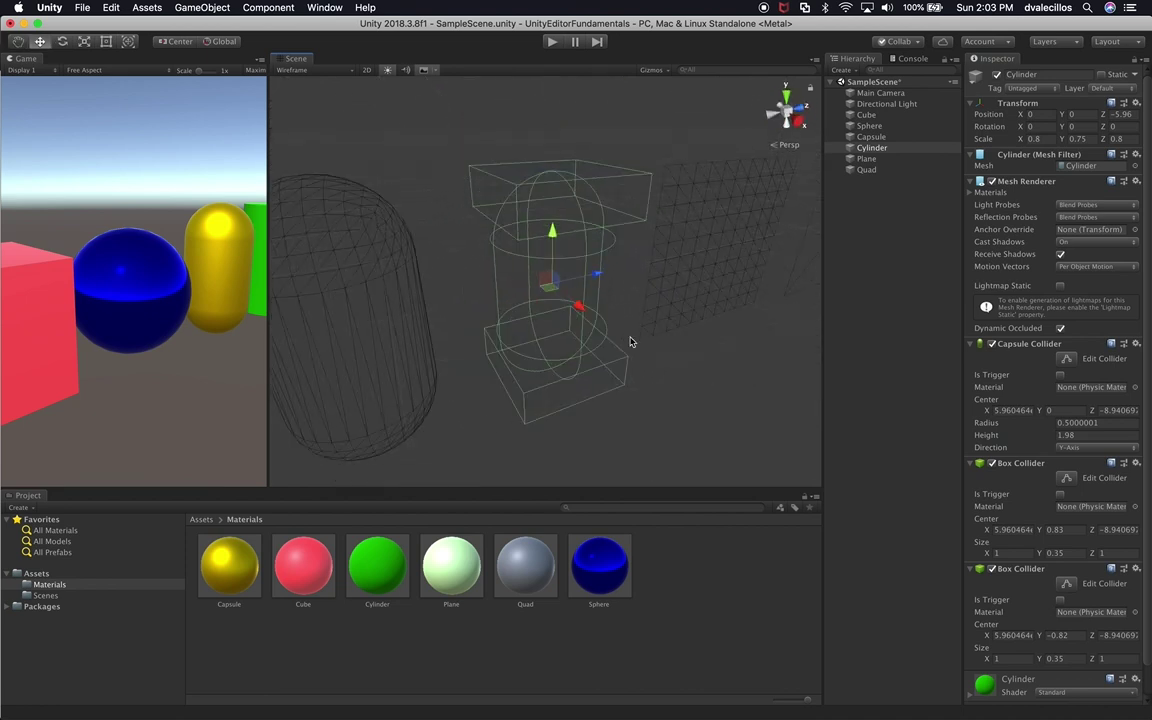
# - Select the plane and the cube in turn, framing each one to compare their shapes and components
pyautogui.click(865, 159)
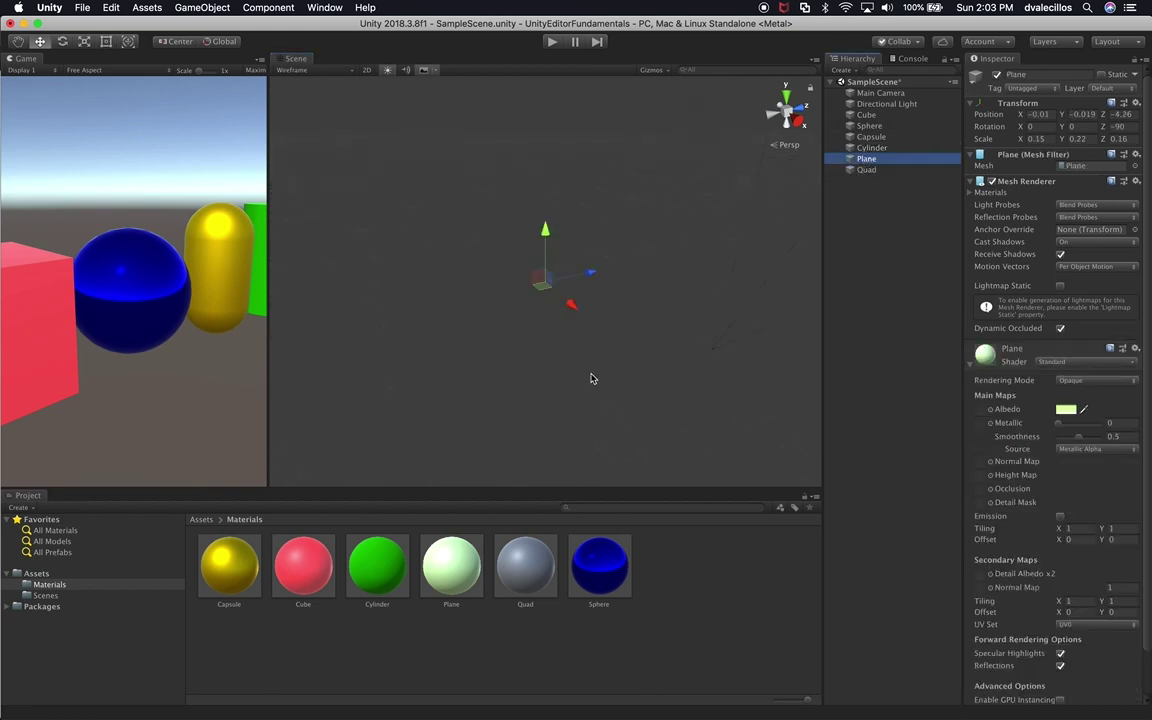
pyautogui.doubleClick(878, 116)
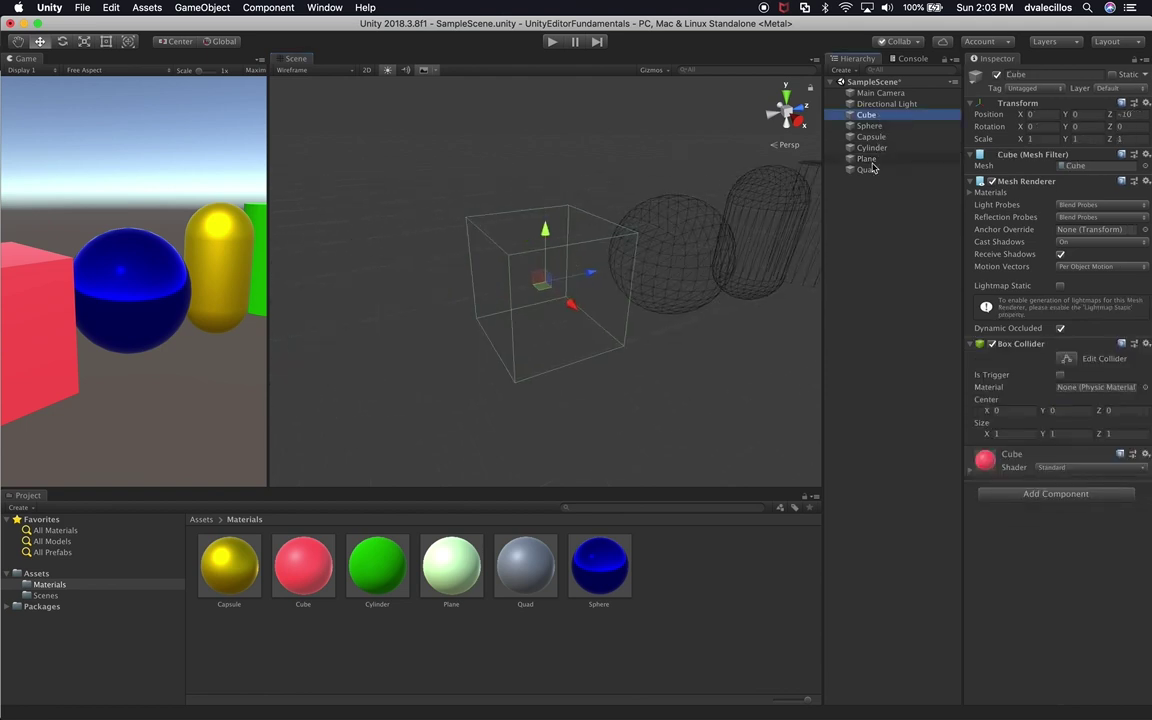
pyautogui.doubleClick(876, 160)
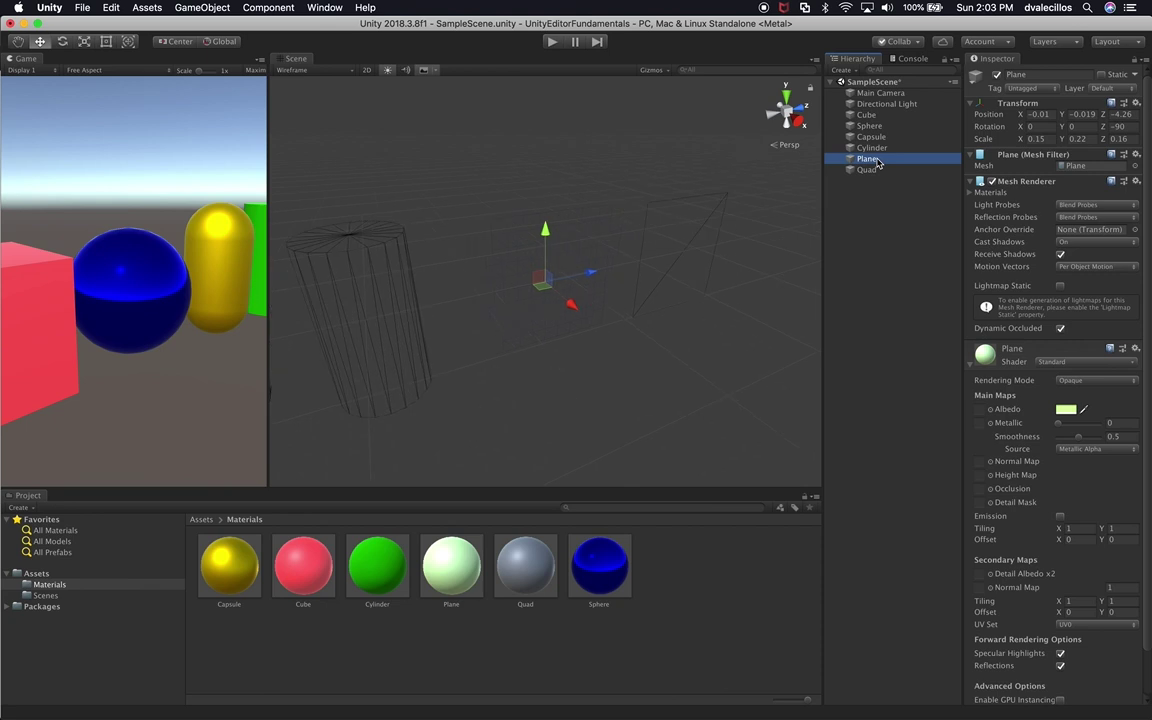
pyautogui.click(866, 115)
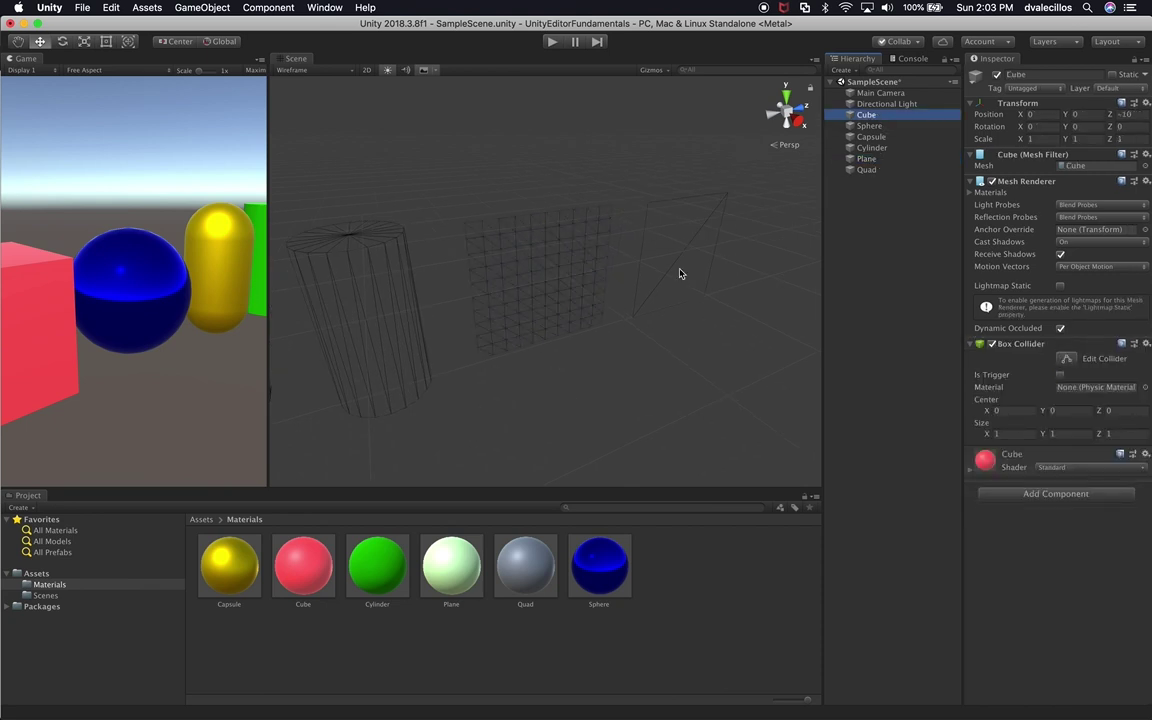
pyautogui.press('f')
# - Select the plane, collapse its material settings and add a Mesh Collider to it
pyautogui.doubleClick(866, 159)
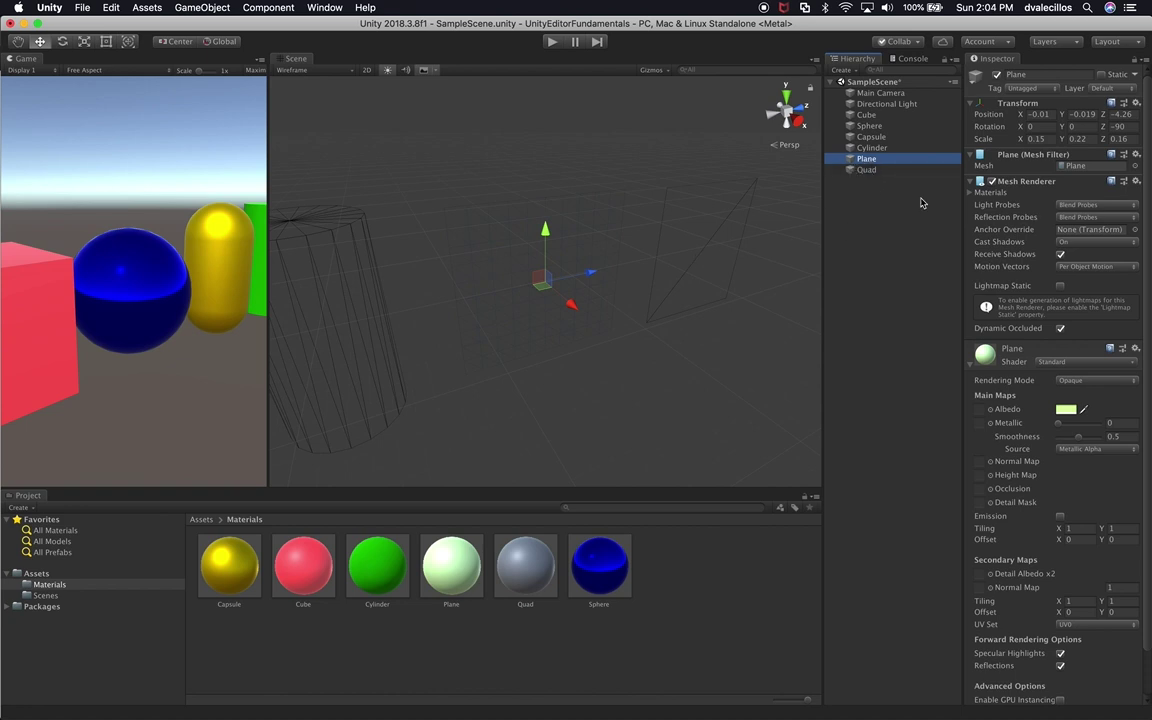
pyautogui.click(1010, 356)
pyautogui.click(1020, 390)
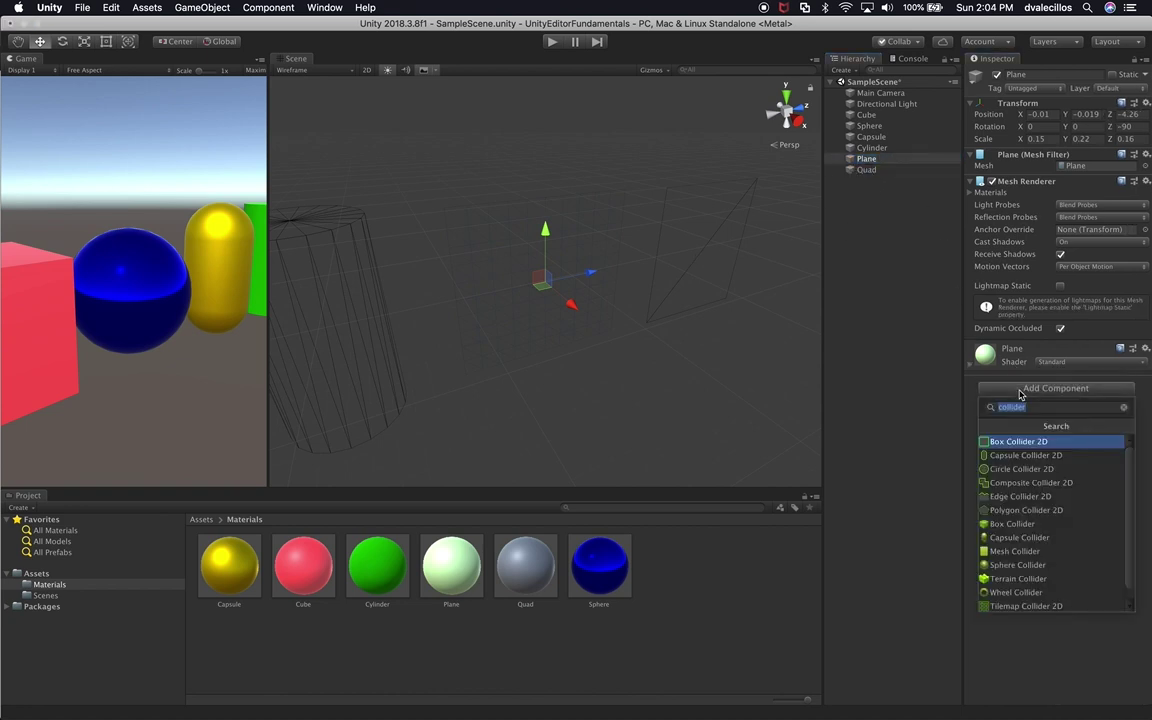
pyautogui.click(1012, 551)
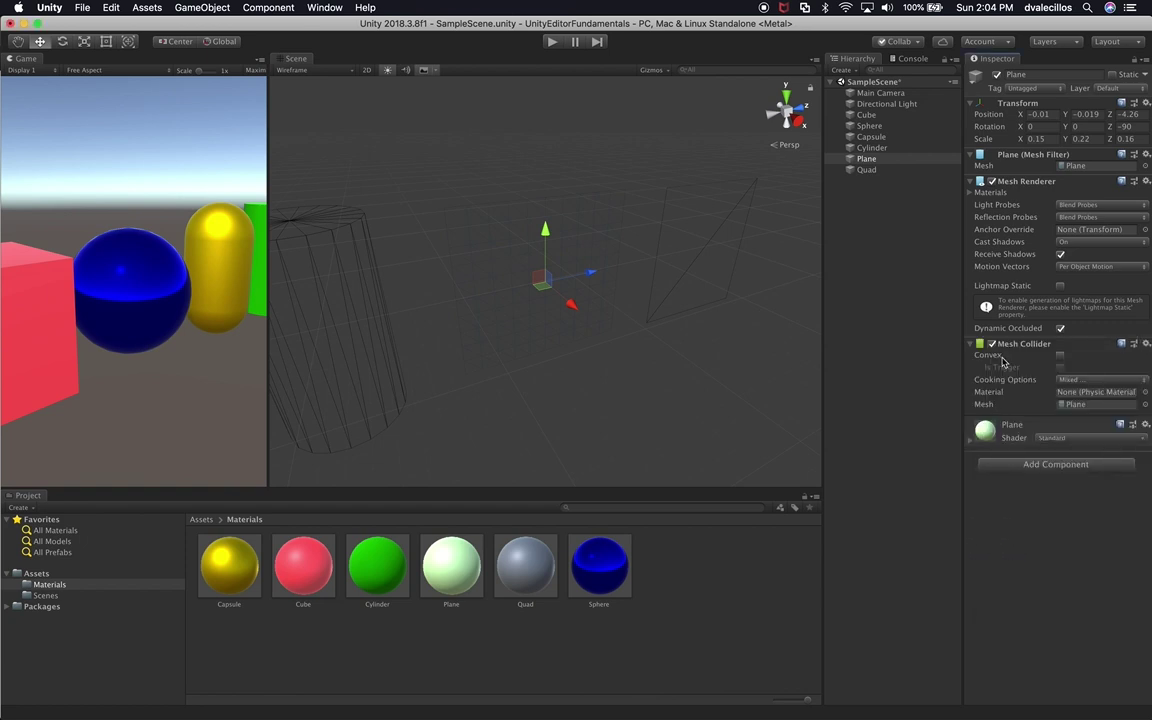
# - Switch the scene display back to Shaded, then select the cylinder and the plane in turn to inspect their colliders
pyautogui.click(296, 71)
pyautogui.click(301, 92)
pyautogui.click(885, 169)
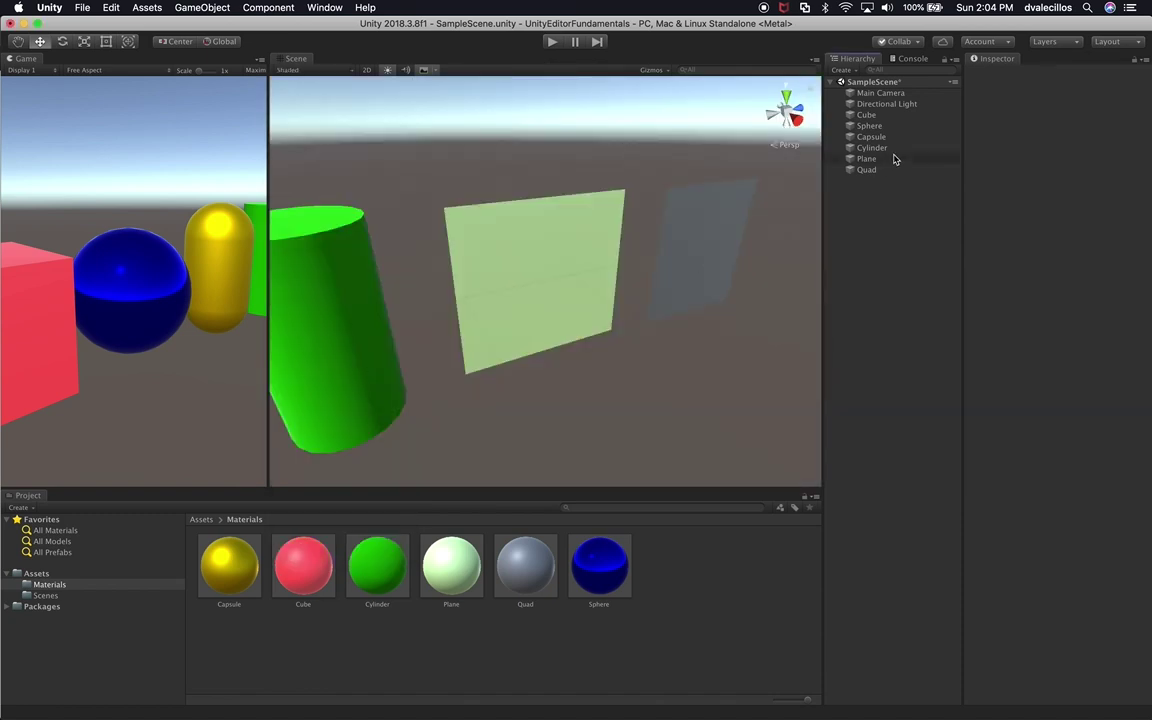
pyautogui.click(888, 152)
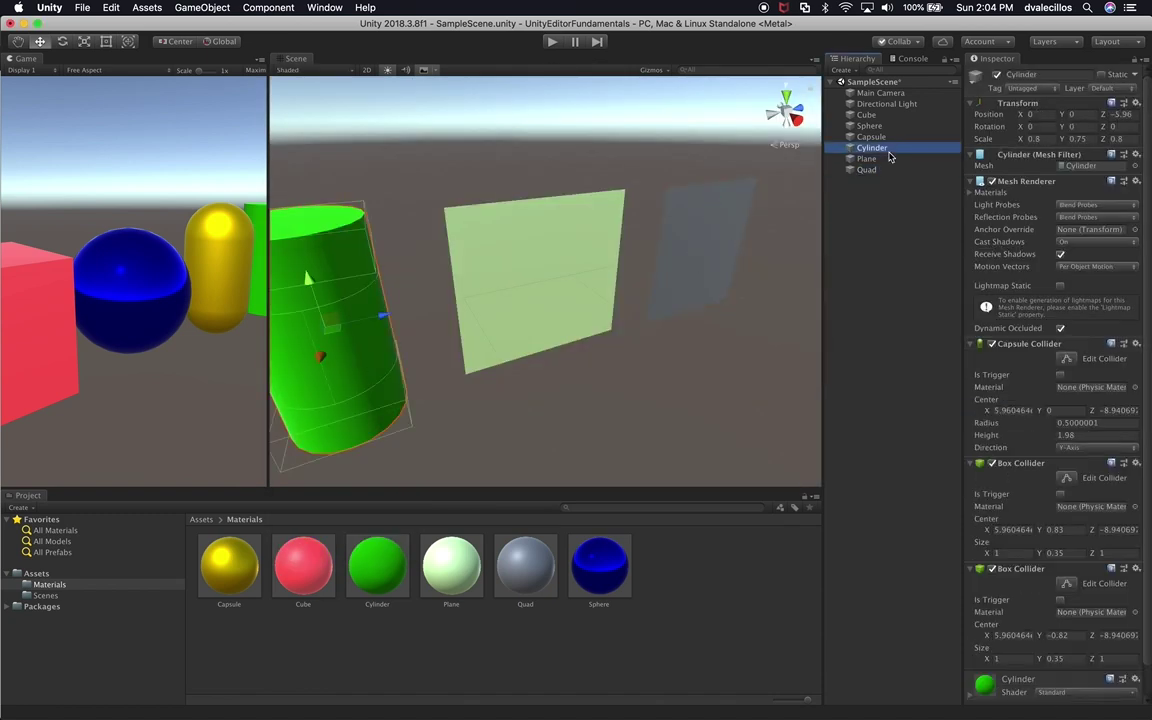
pyautogui.click(889, 158)
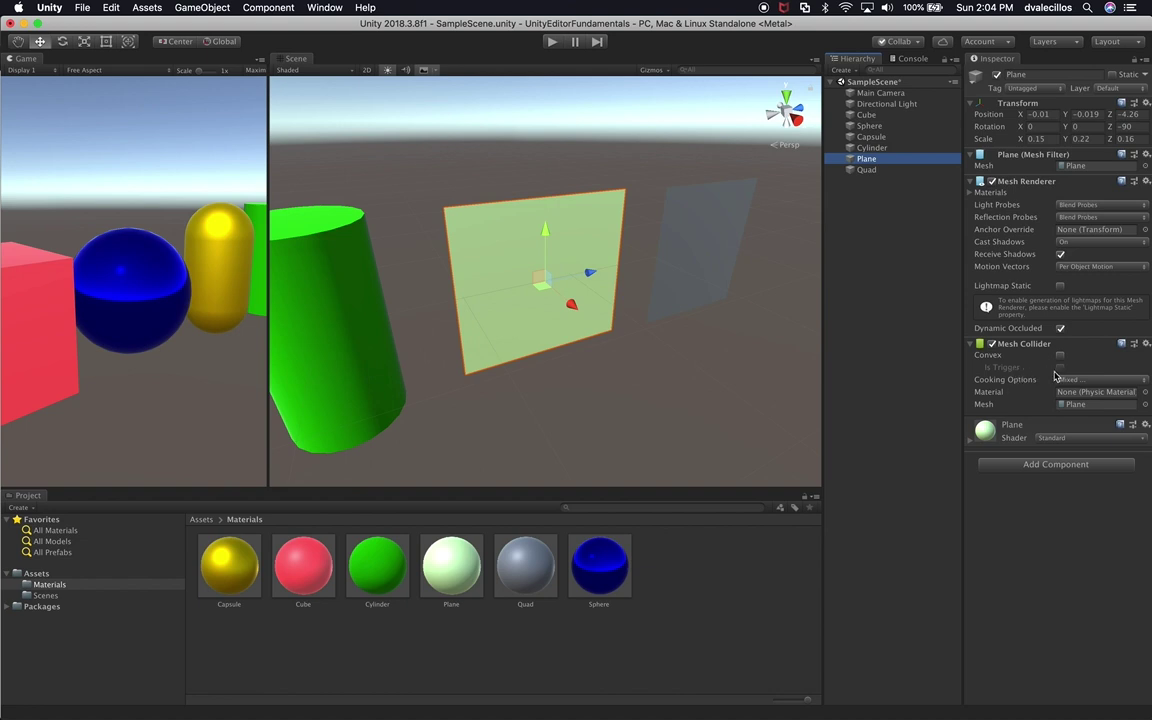
# - Examine the Cooking Options, Material and Mesh properties of the plane's Mesh Collider
pyautogui.click(1083, 380)
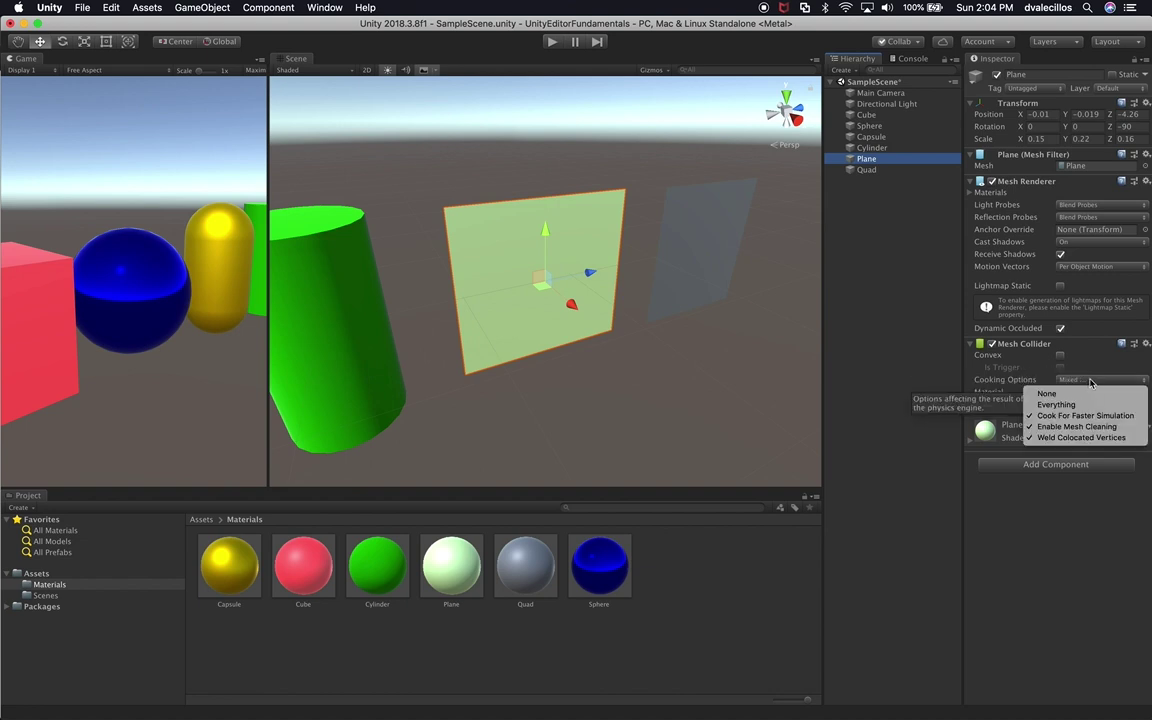
pyautogui.click(1090, 381)
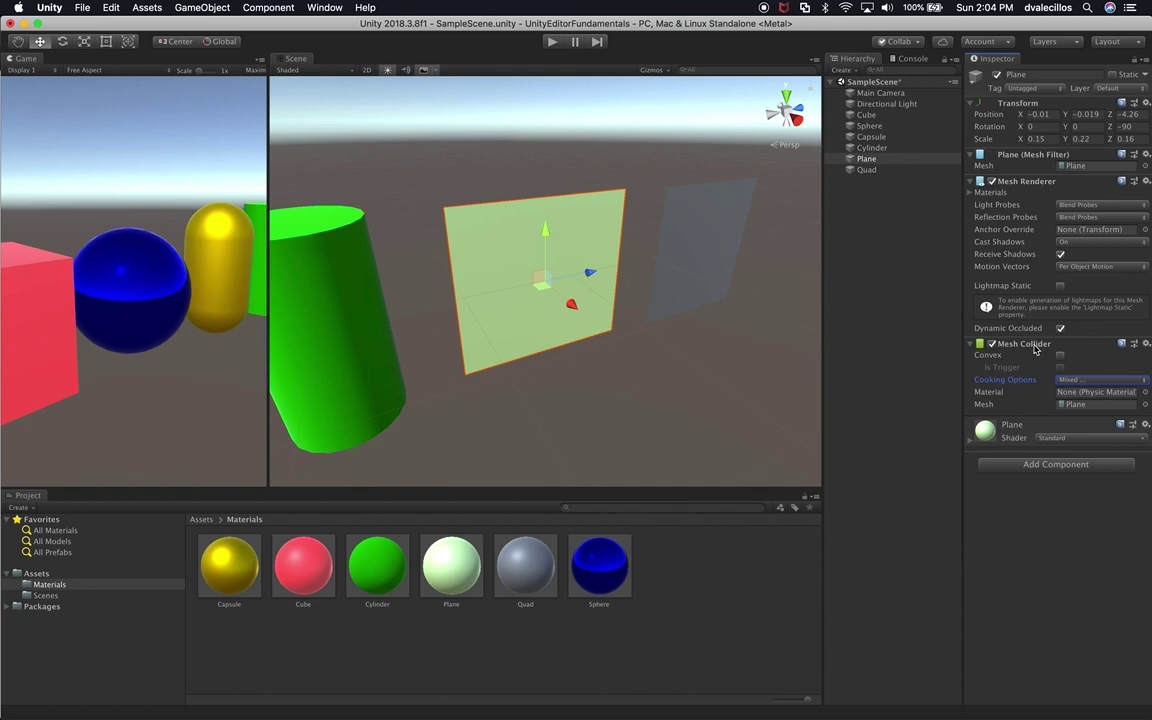
pyautogui.click(1058, 393)
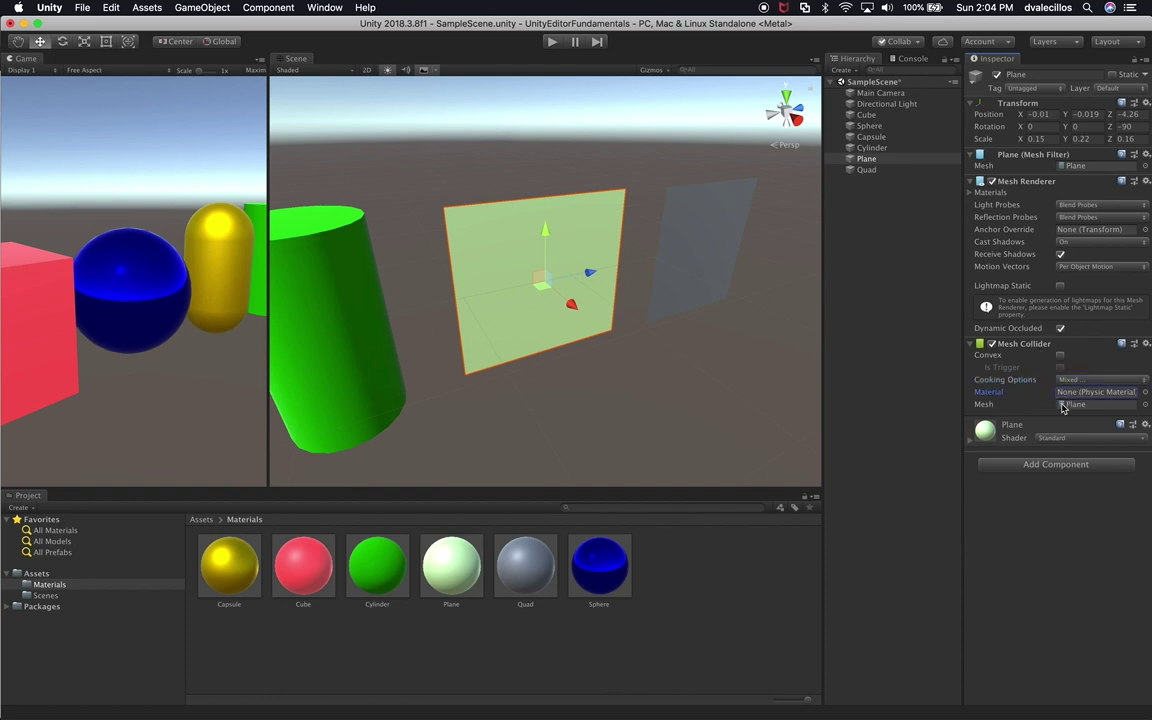
pyautogui.click(1063, 405)
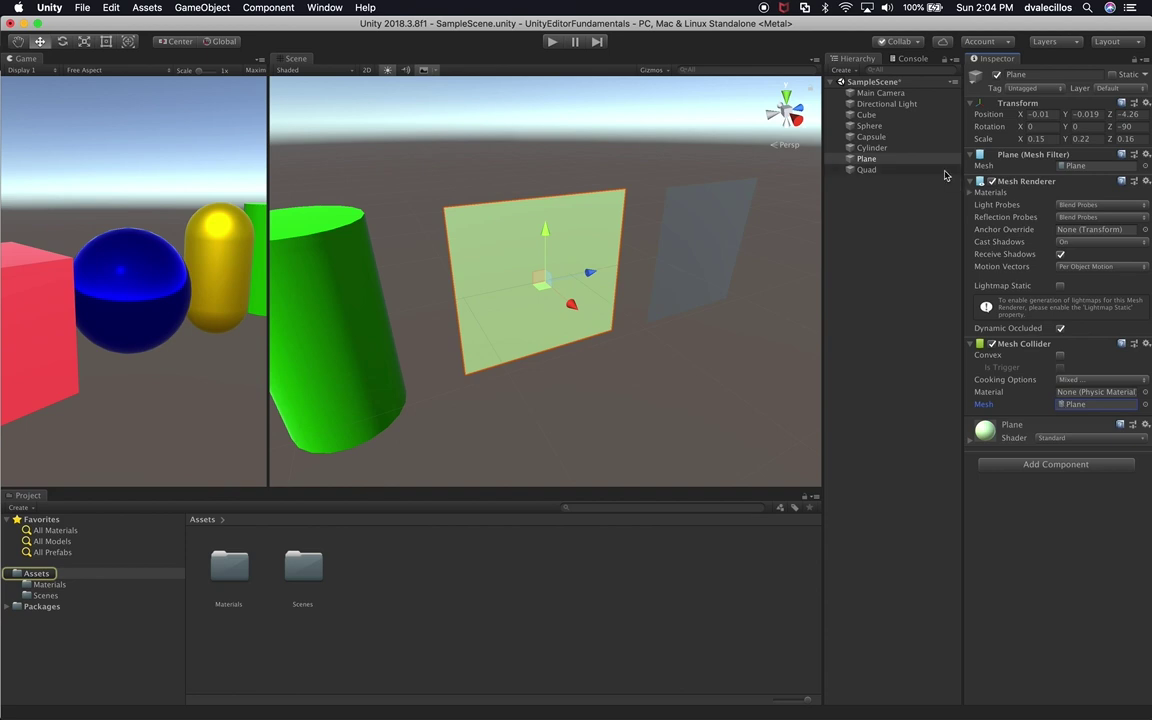
# - Add a Box Collider to the quad, collapsing its material settings, and view the quad up close
pyautogui.click(880, 170)
pyautogui.click(1013, 353)
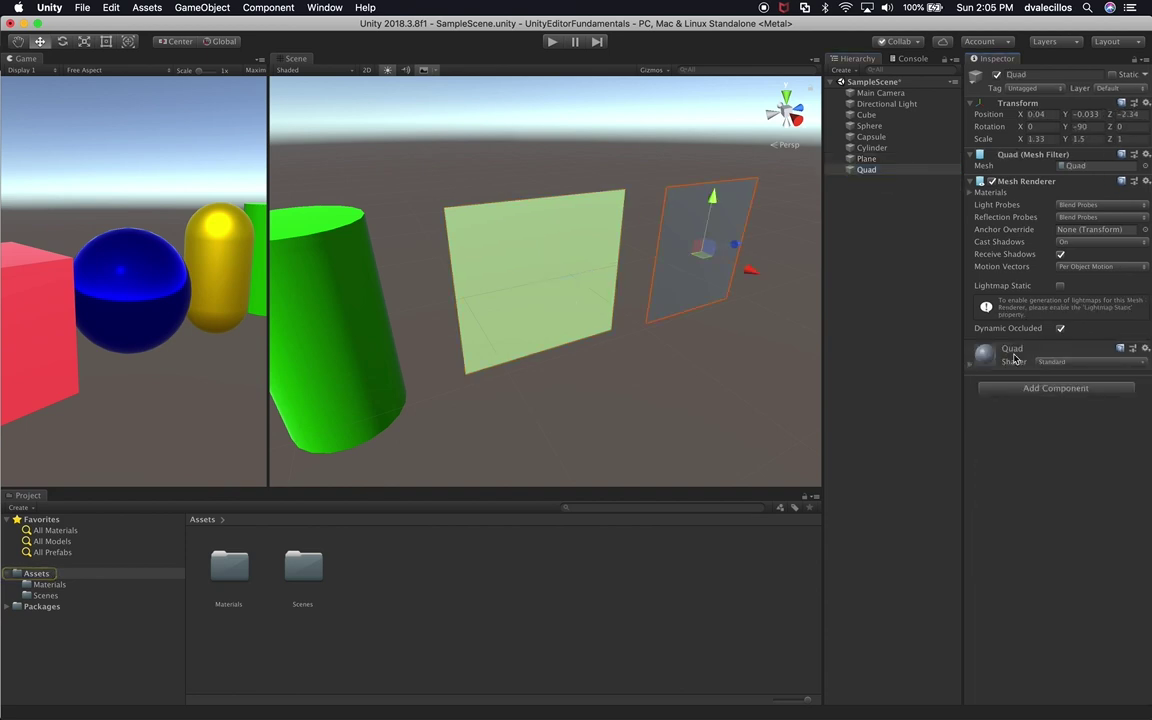
pyautogui.click(1006, 390)
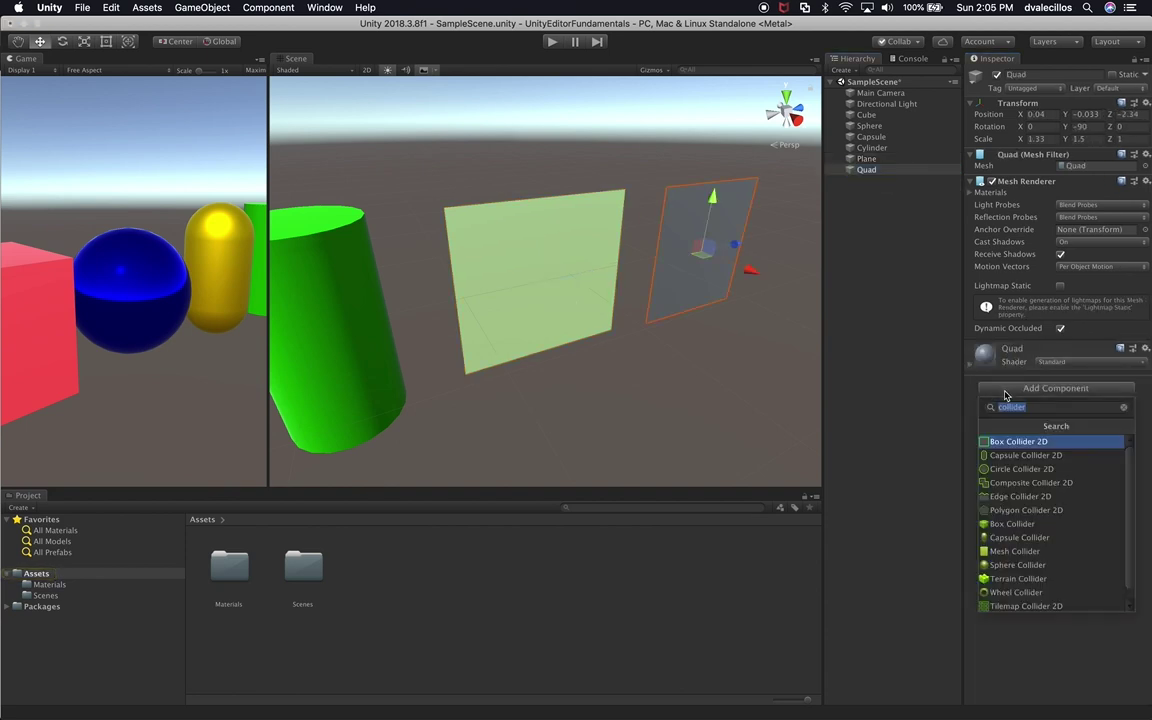
pyautogui.click(1014, 523)
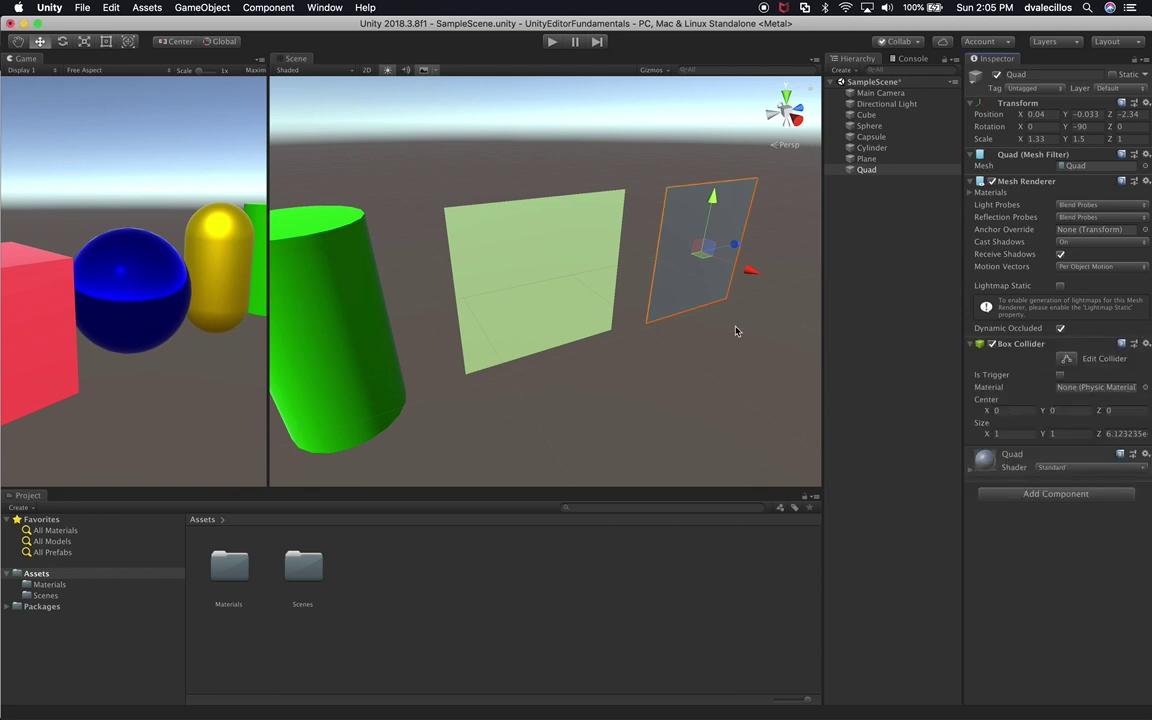
pyautogui.press('f')
pyautogui.keyDown('alt'); pyautogui.moveTo(662, 316); pyautogui.dragTo(473, 288); pyautogui.keyUp('alt')
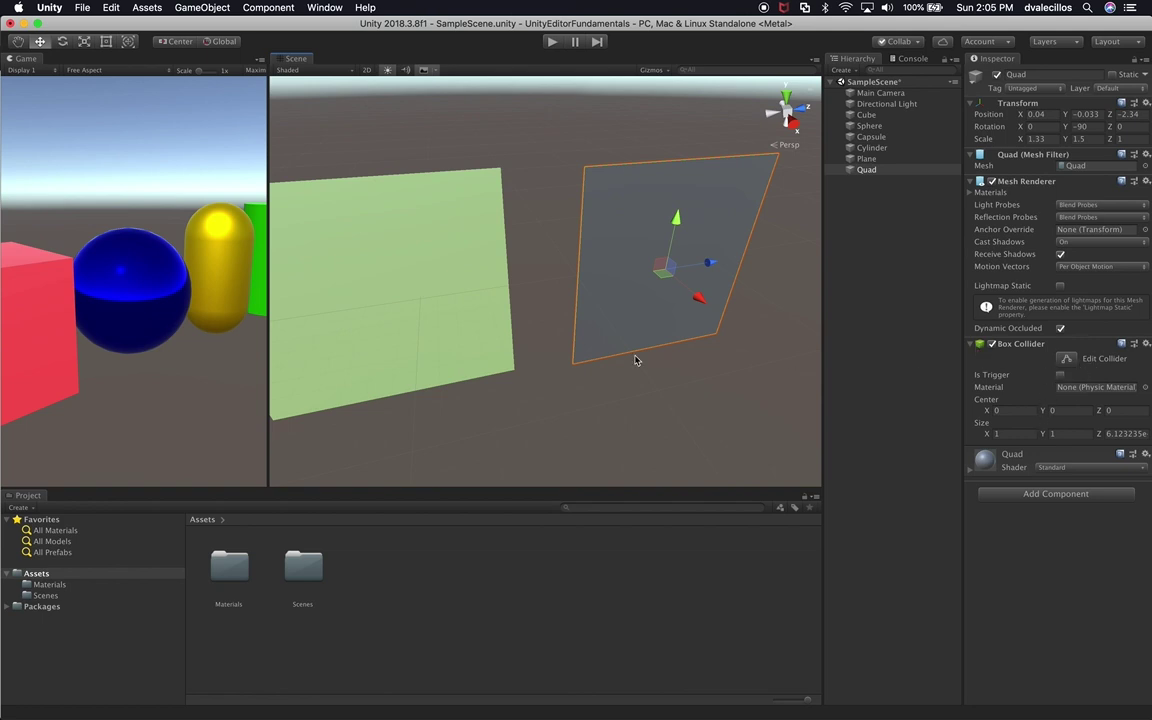
# - Bring all the objects into view and select the cube and the sphere in turn to review their colliders
pyautogui.scroll(-10, 635, 360)
pyautogui.keyDown('alt'); pyautogui.moveTo(471, 342); pyautogui.dragTo(599, 352); pyautogui.keyUp('alt')
pyautogui.click(365, 320)
pyautogui.scroll(3, 585, 305)
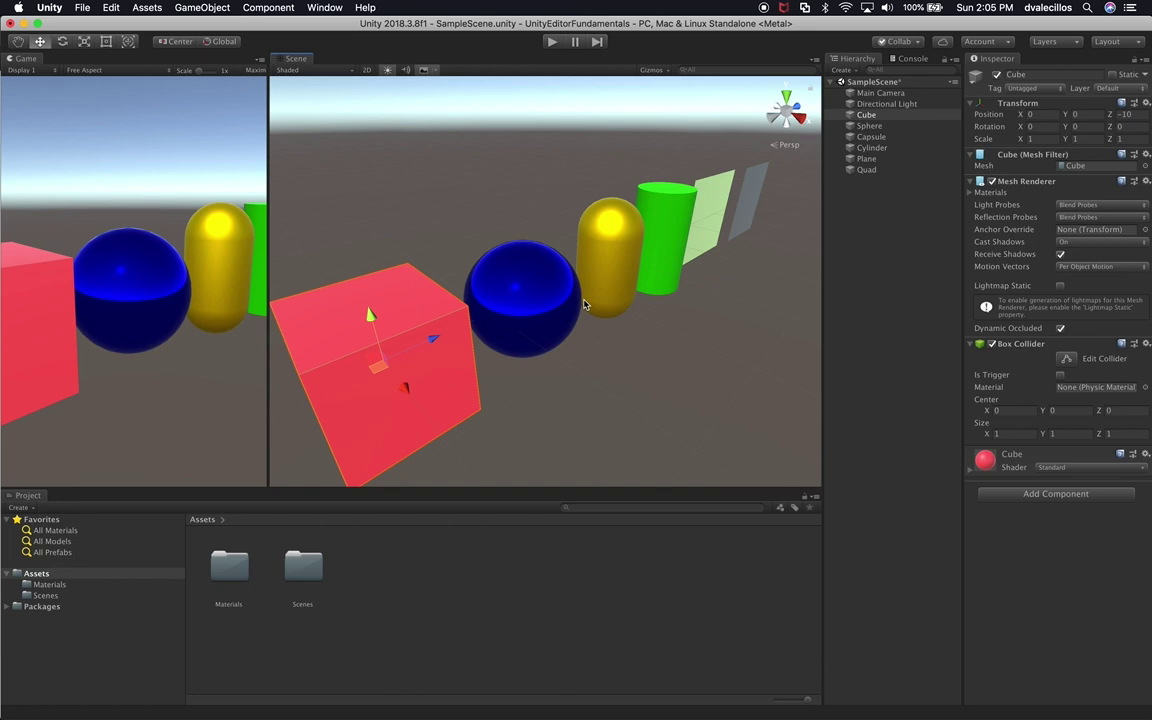
pyautogui.click(579, 298)
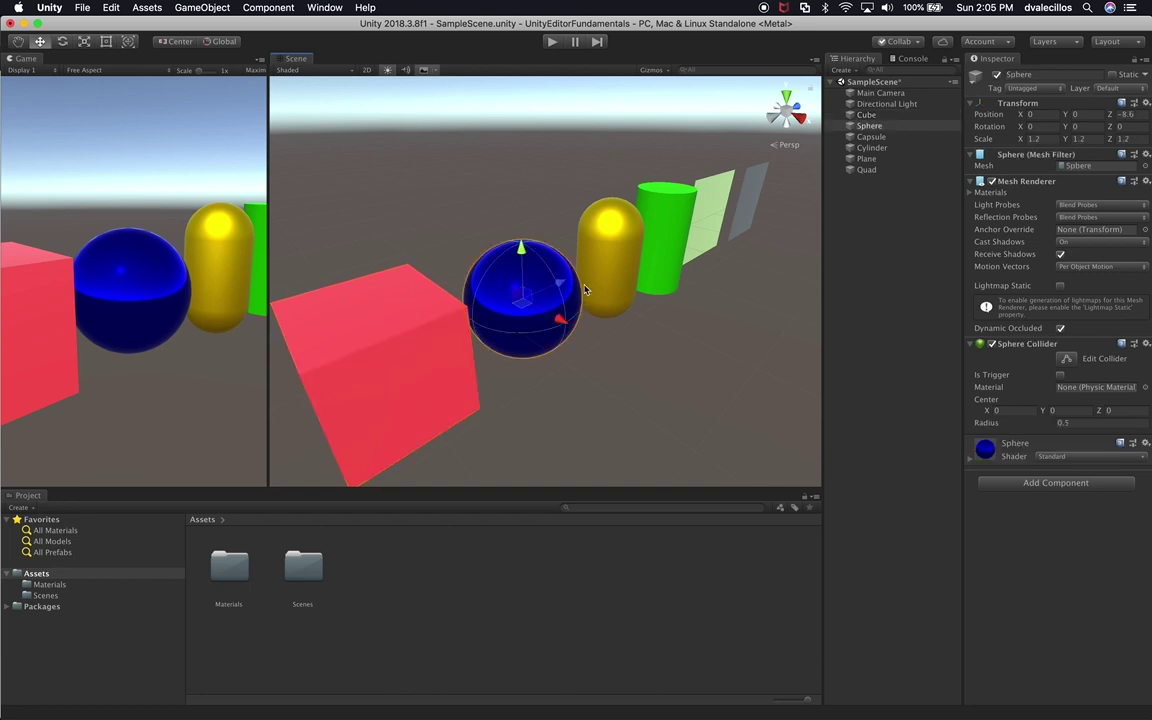